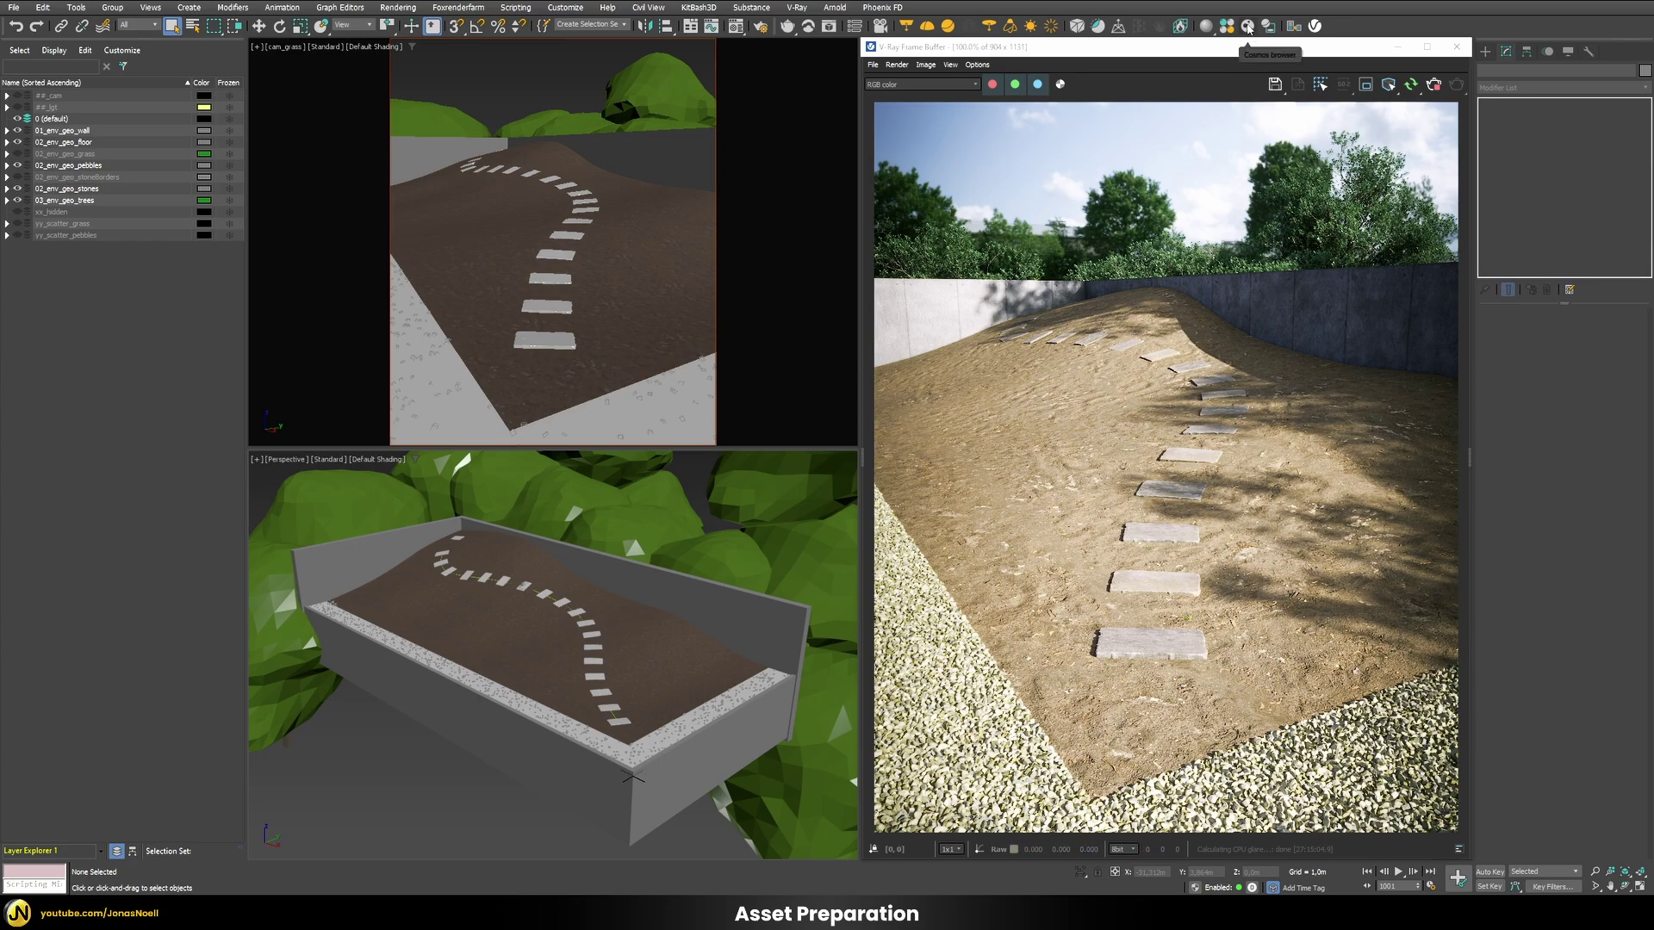
# Step: Browse the flowers, grass and rocks assets in the Chaos Cosmos Browser, and close the browser
pyautogui.click(1247, 28)
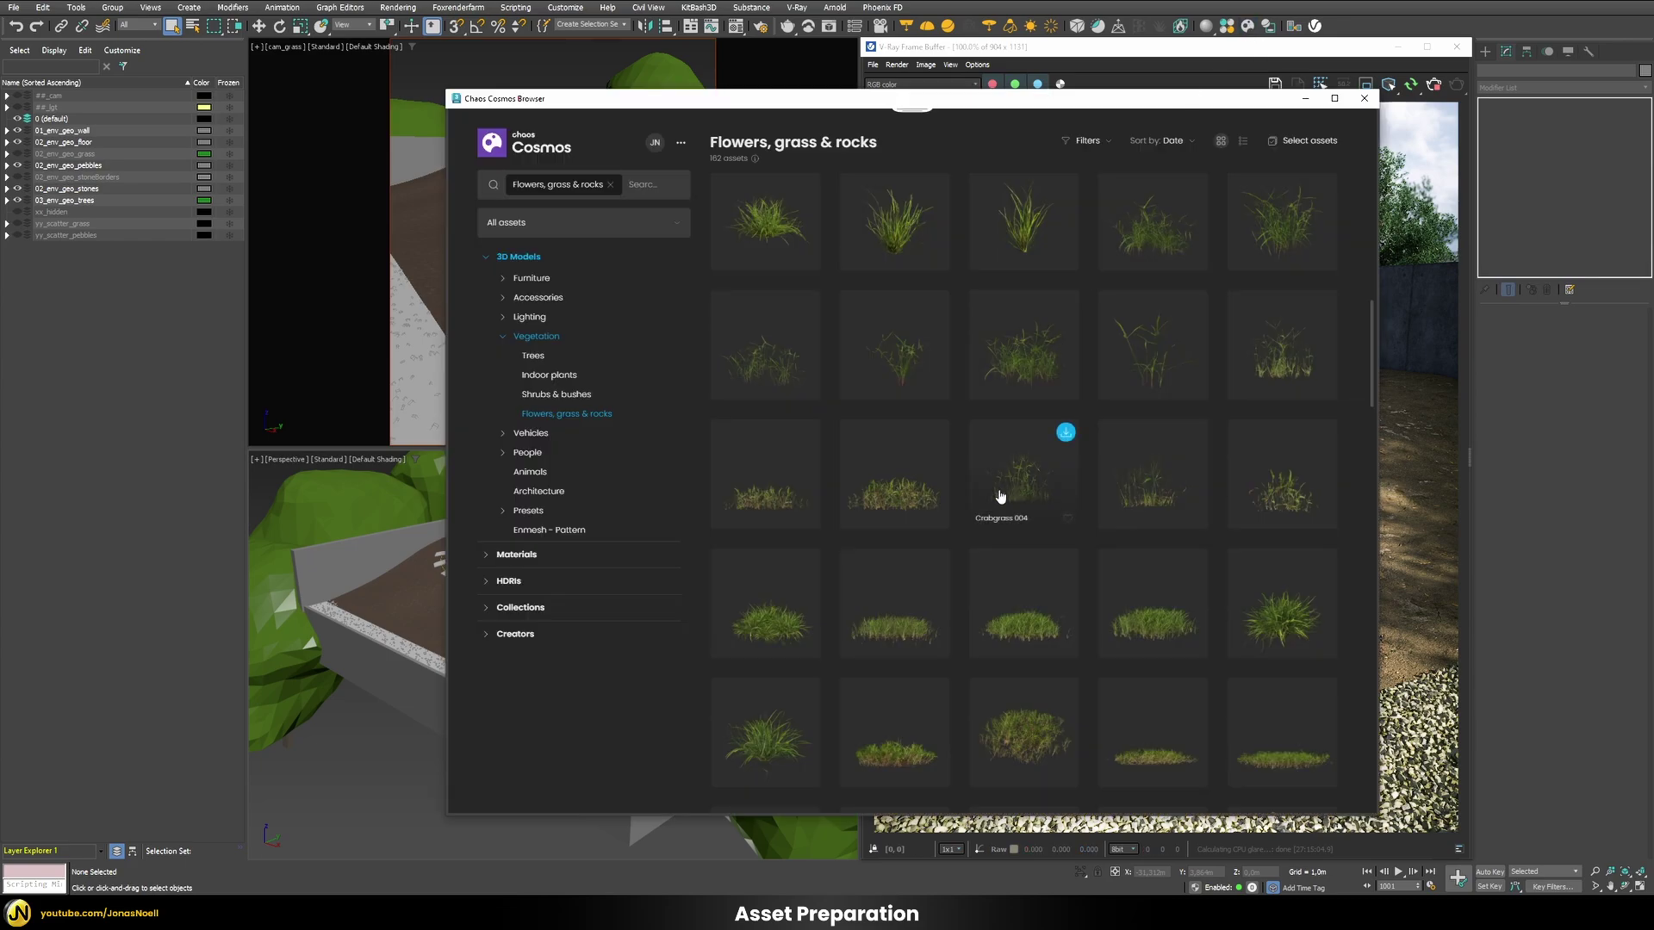
pyautogui.scroll(-3, 907, 637)
pyautogui.scroll(3, 981, 413)
pyautogui.scroll(2, 1076, 594)
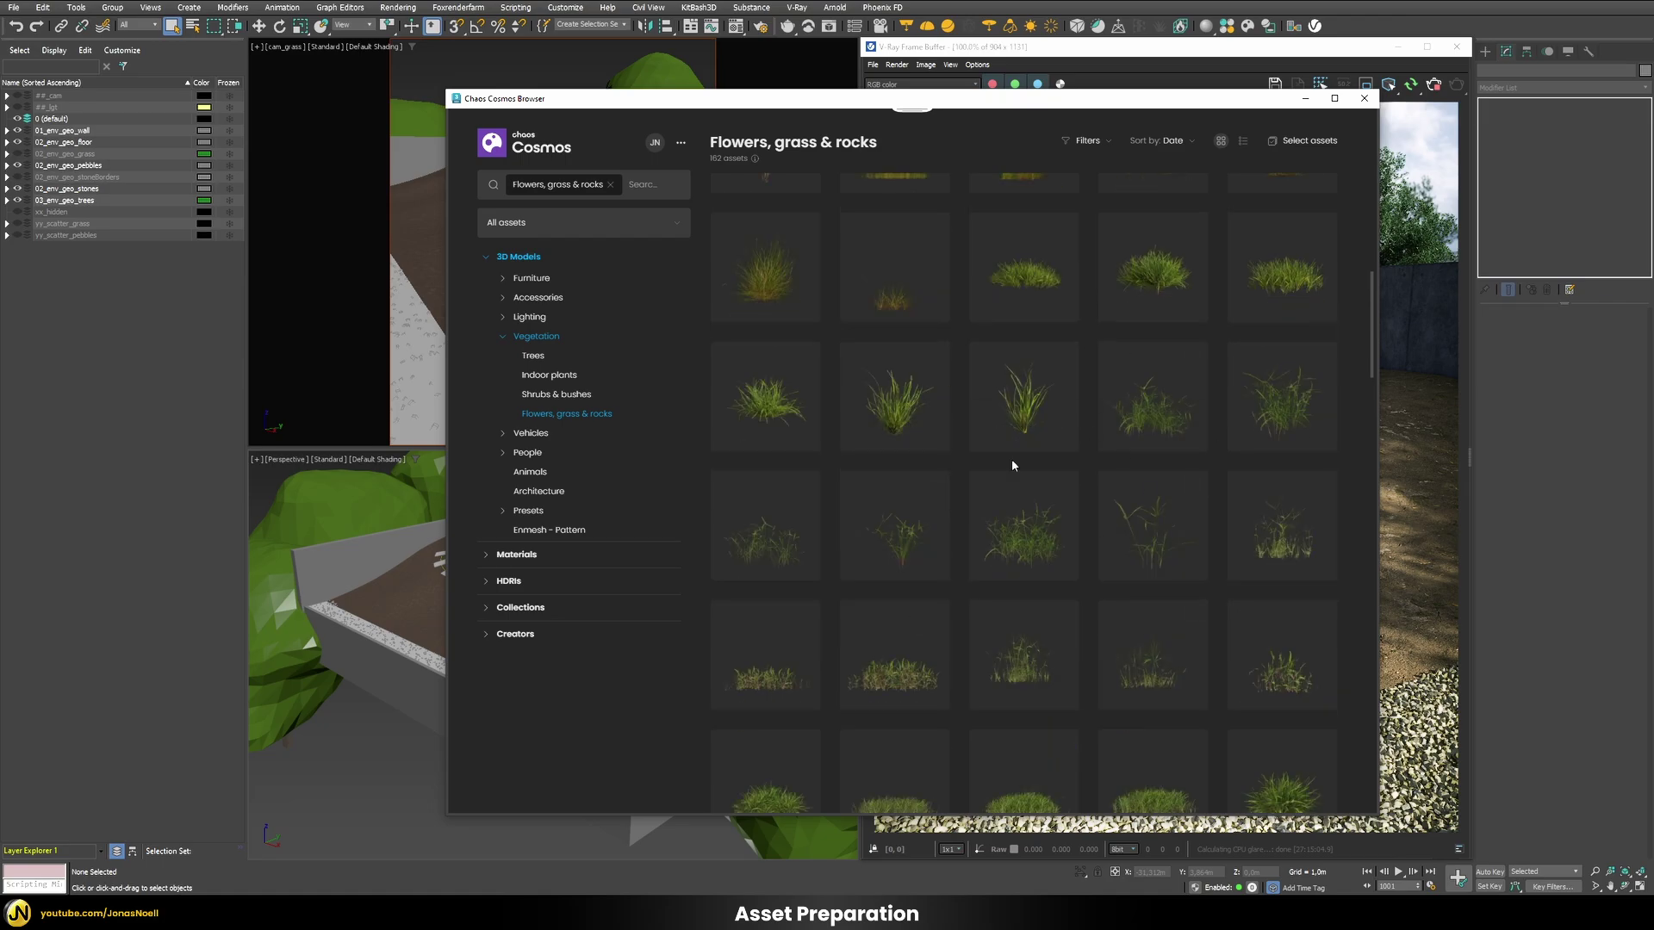
pyautogui.click(1364, 99)
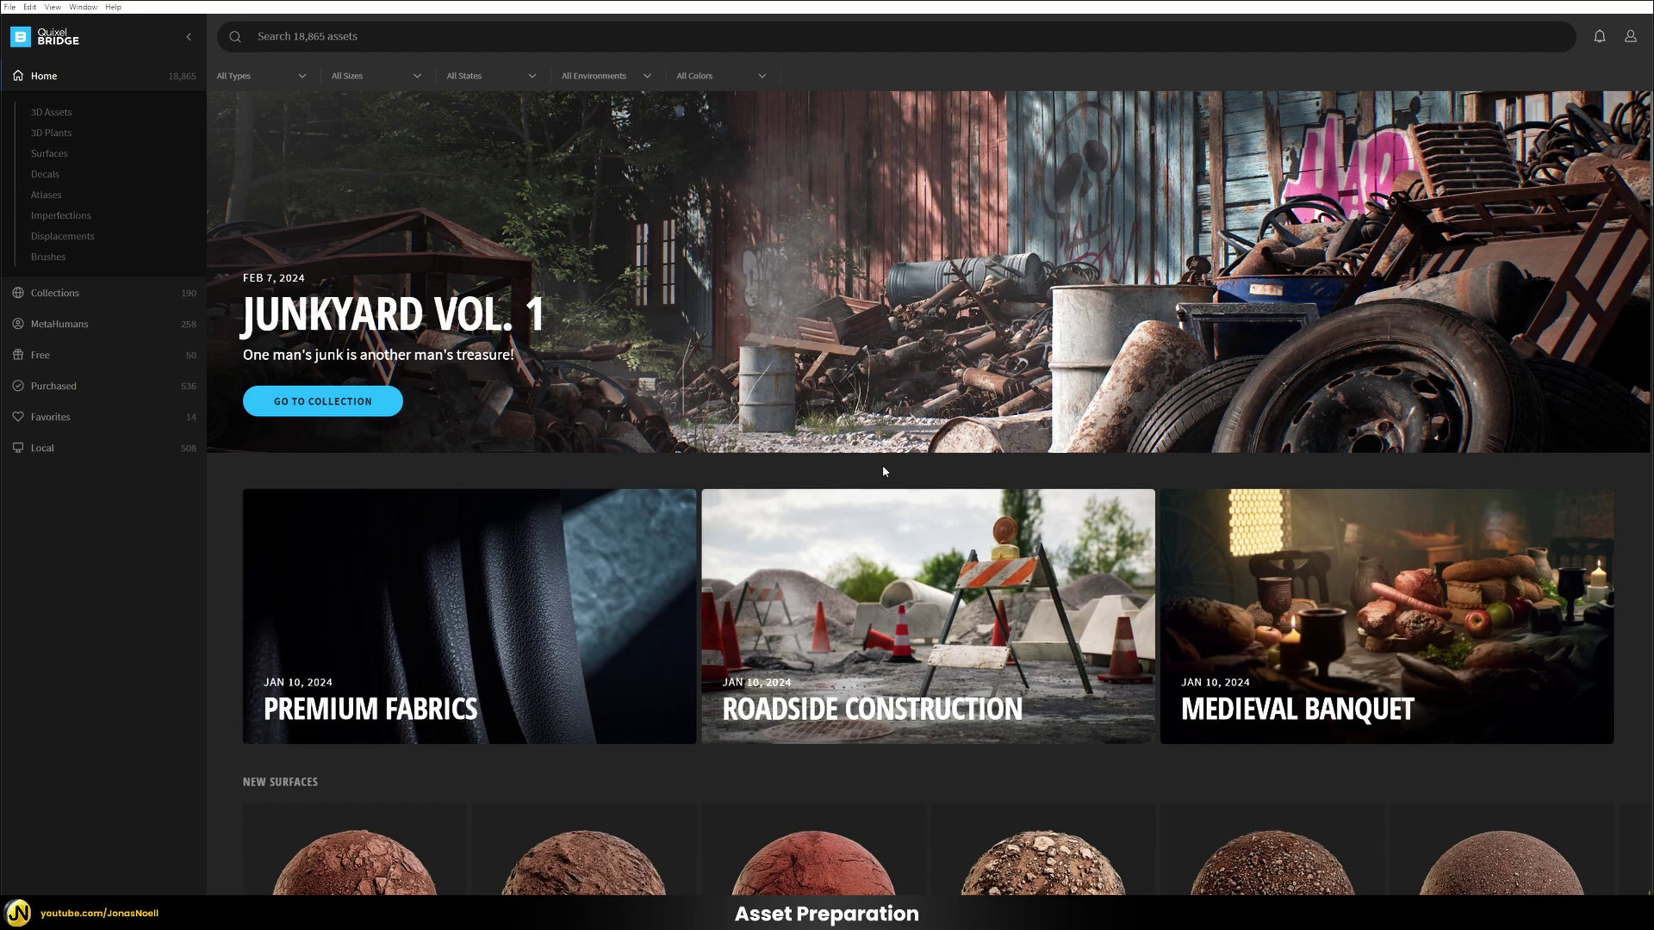
# Step: Switch to Quixel Bridge and browse the Grass category within the 3D Plants assets
pyautogui.click(60, 138)
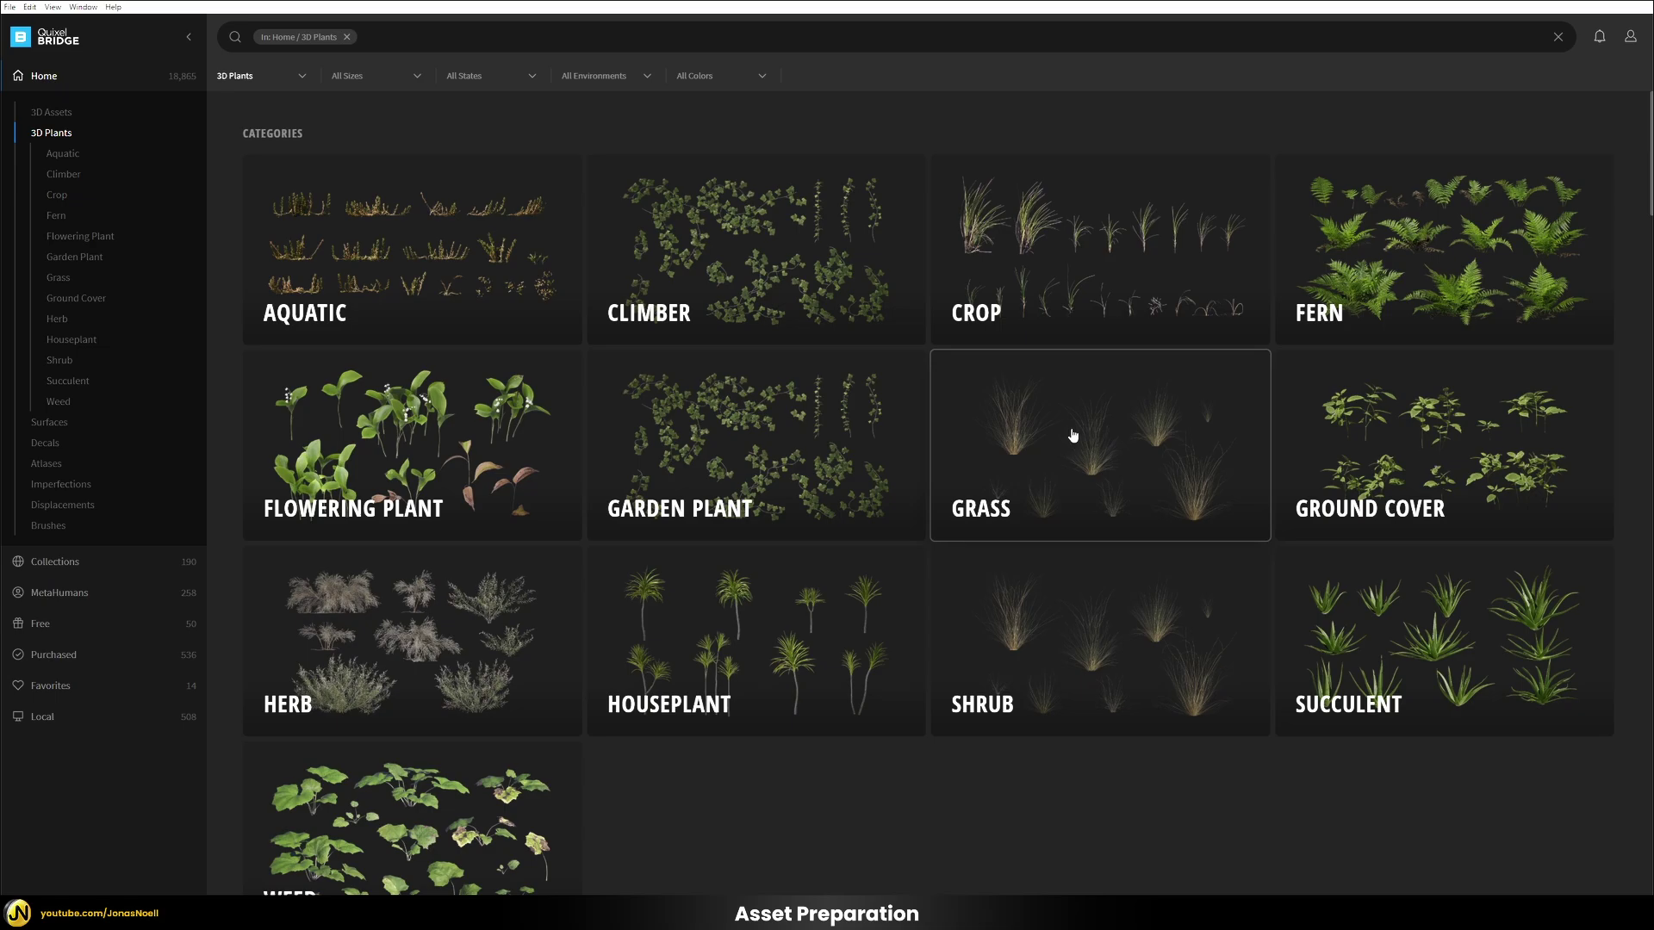
pyautogui.click(1135, 461)
pyautogui.scroll(-10, 1082, 476)
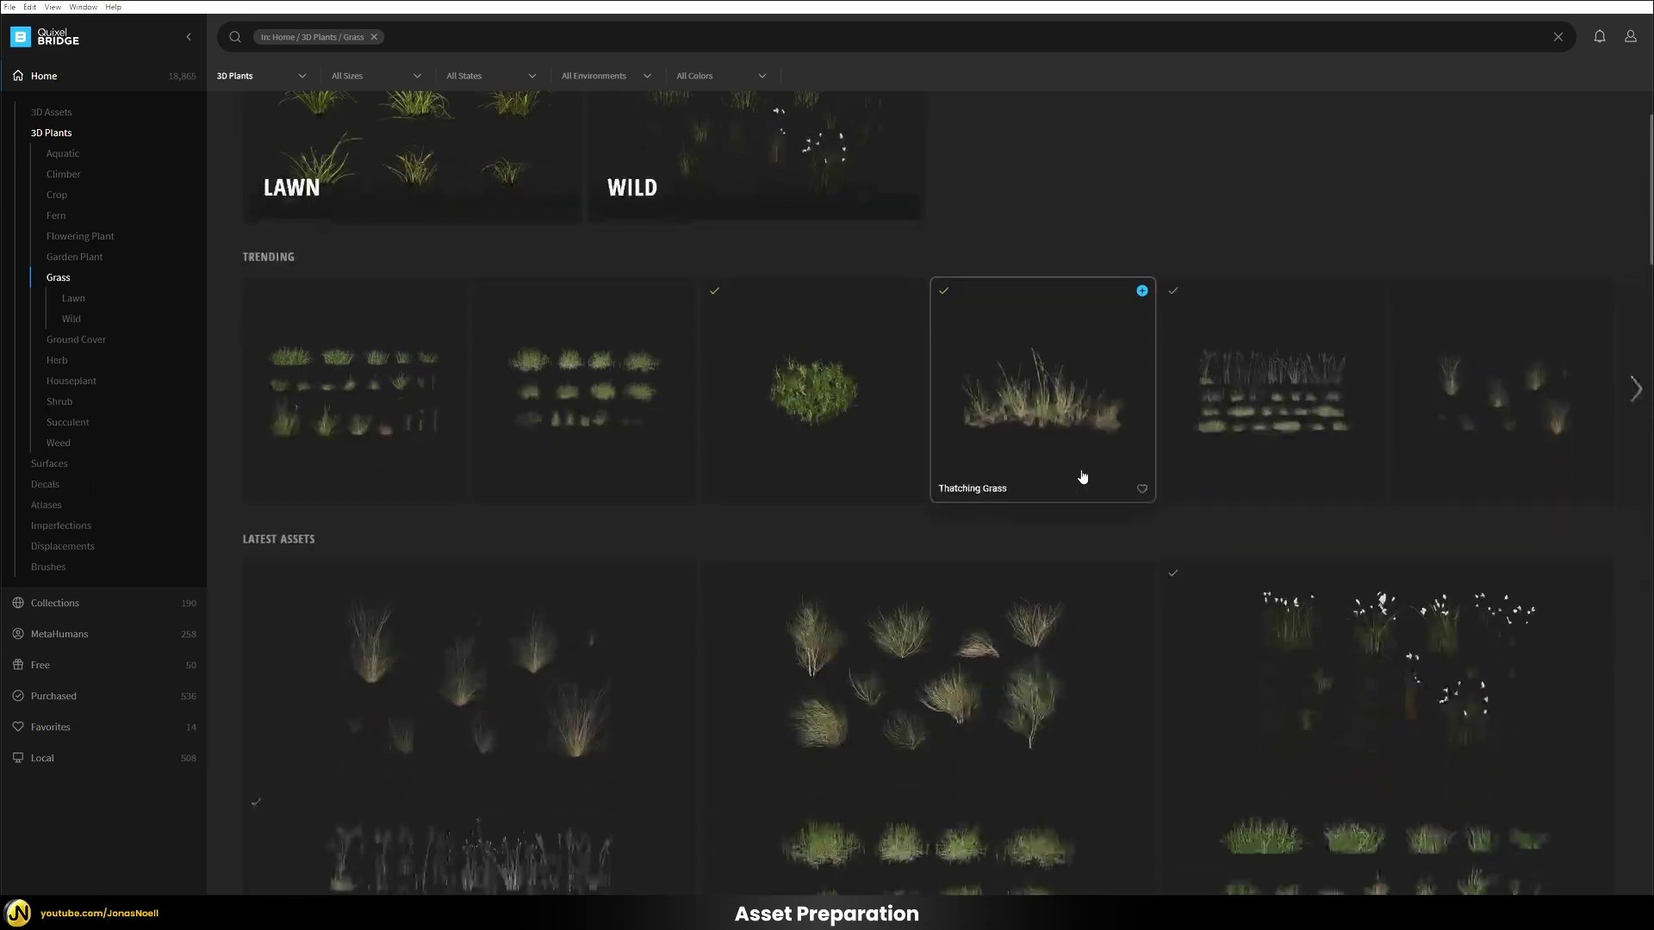
pyautogui.scroll(10, 1077, 480)
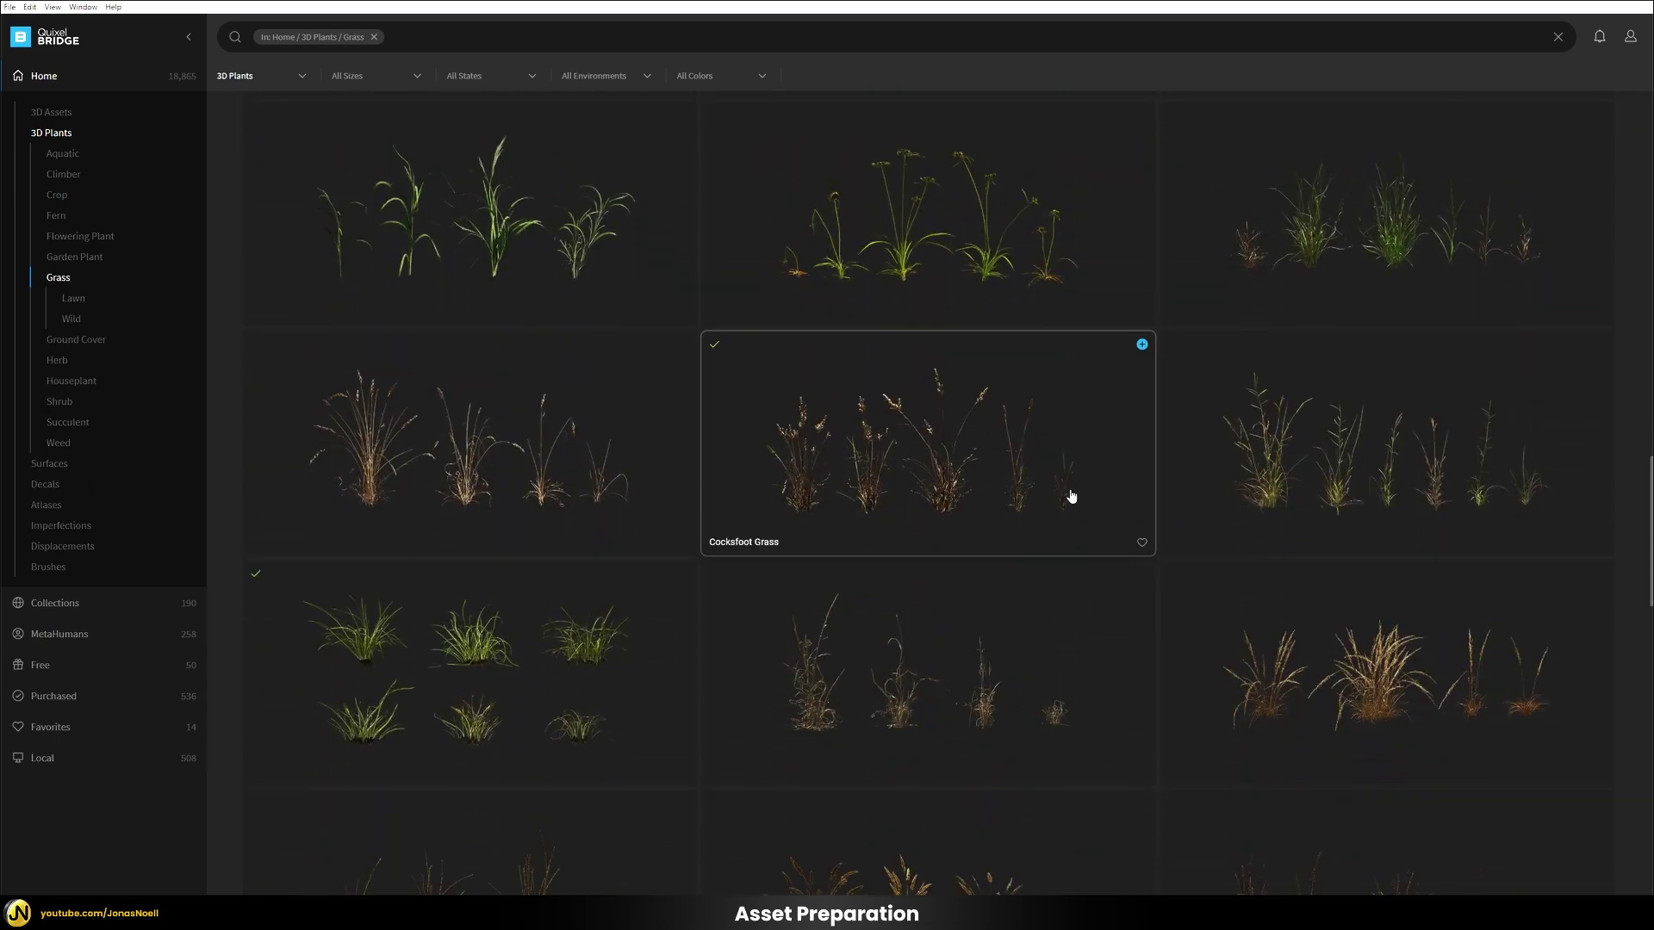
pyautogui.scroll(-5, 1072, 491)
pyautogui.scroll(5, 1071, 496)
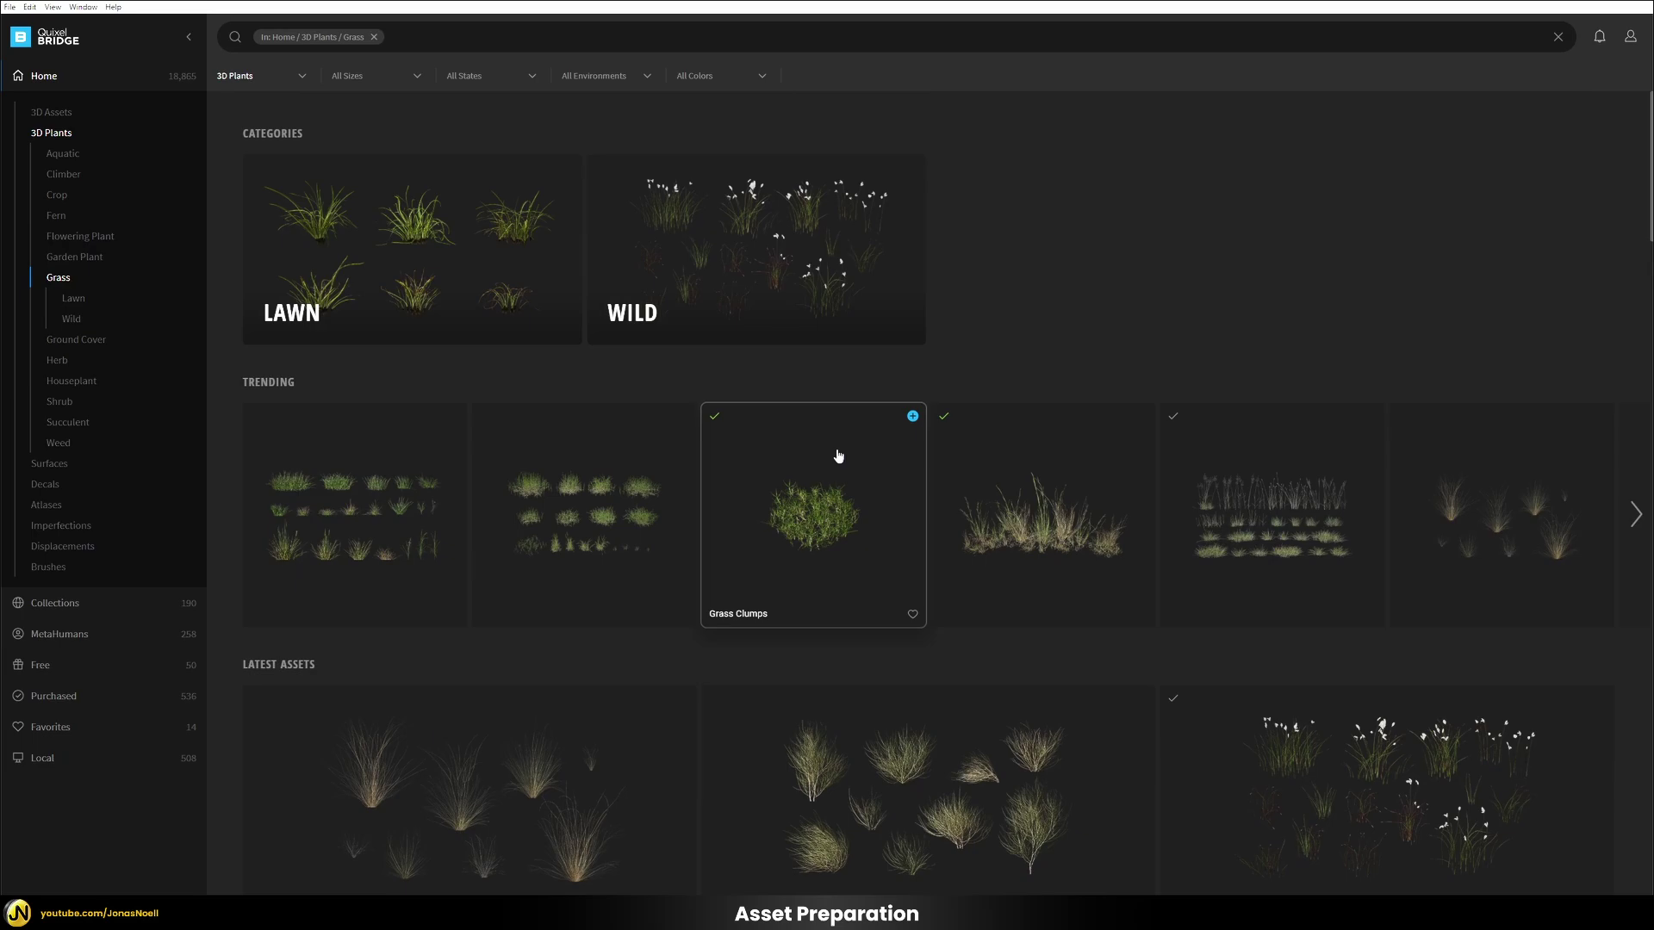
# Step: Review the texture map download settings for the Grass Clumps asset and choose 4K Resolution
pyautogui.click(796, 522)
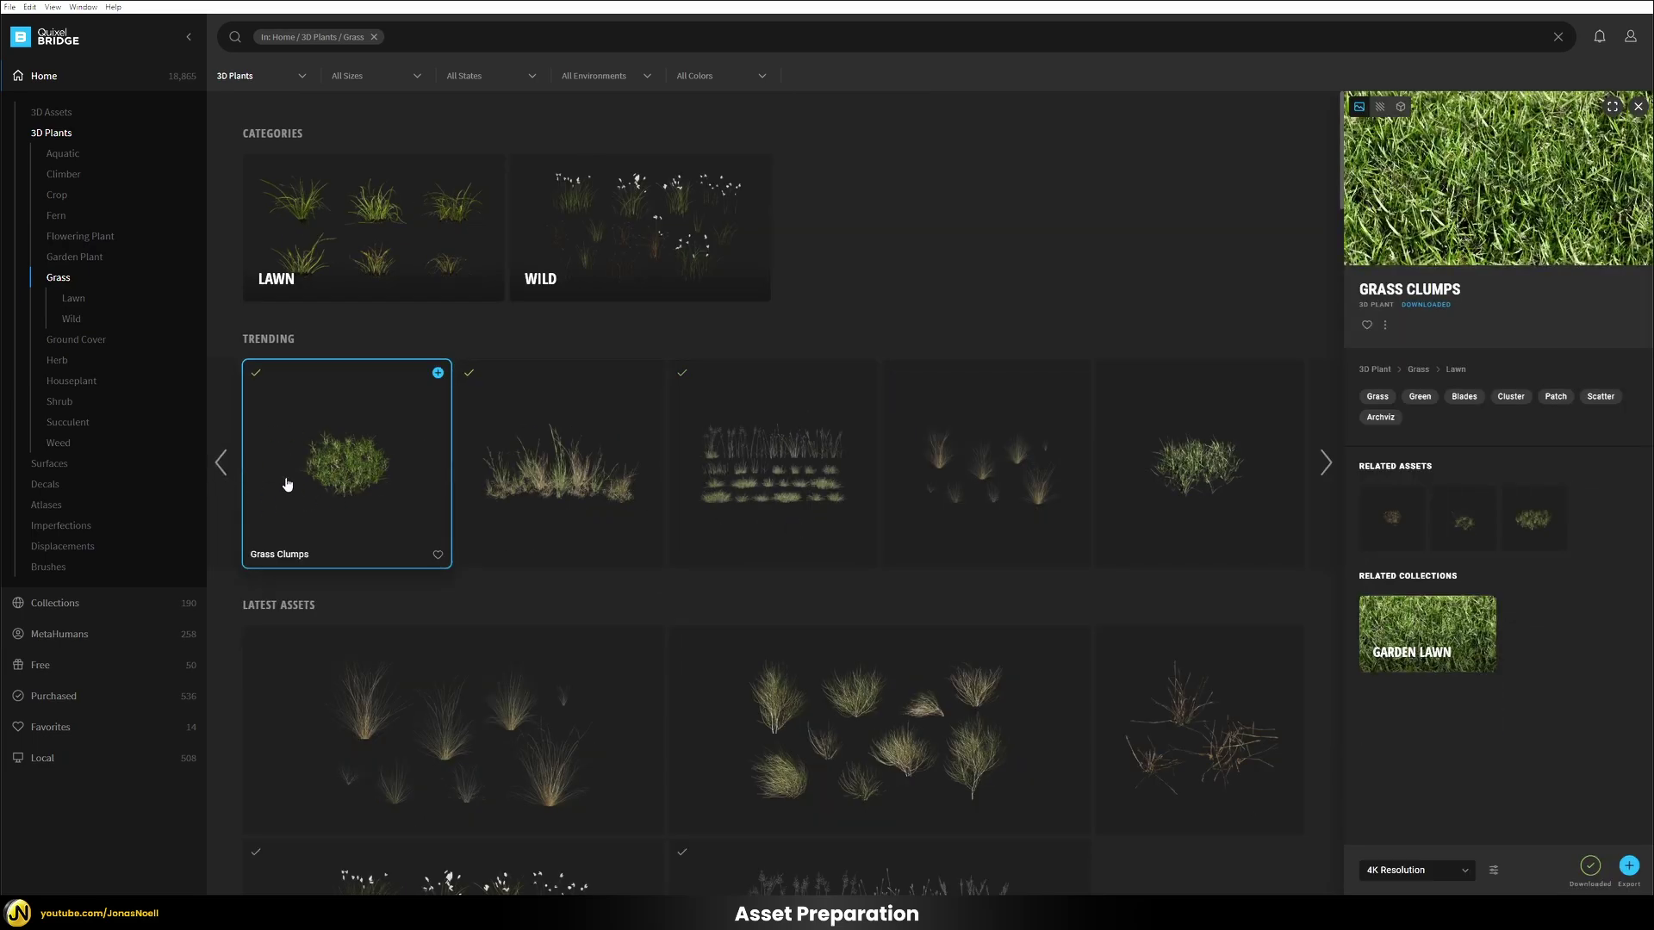
pyautogui.click(1495, 872)
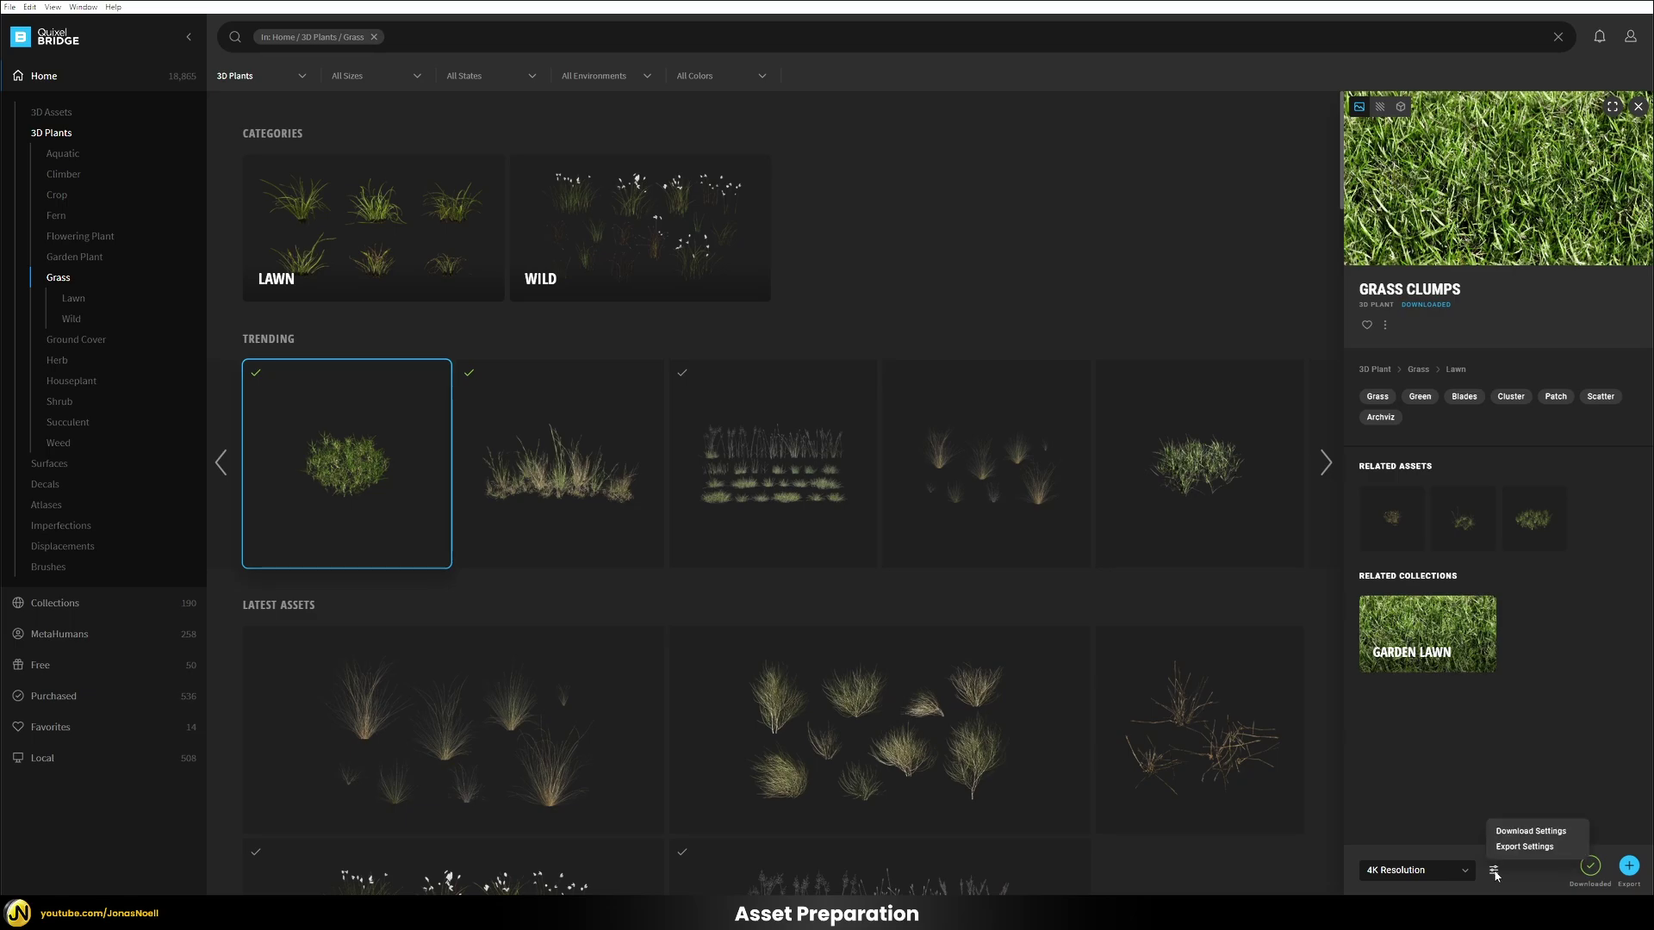
pyautogui.click(1531, 832)
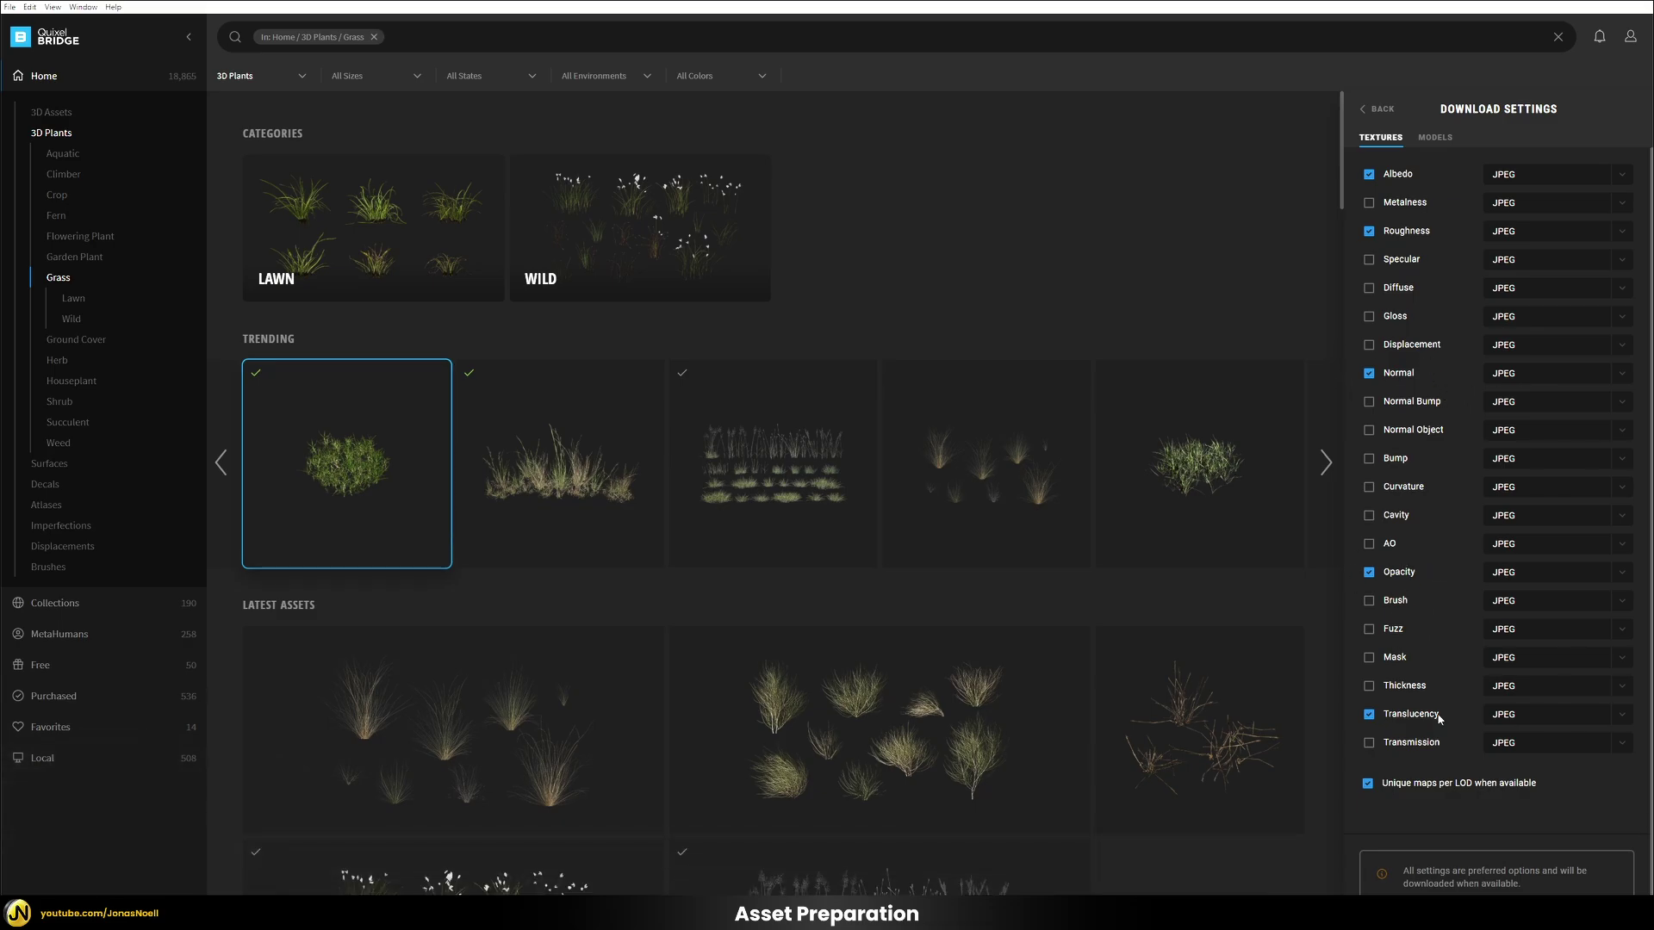
pyautogui.click(1377, 110)
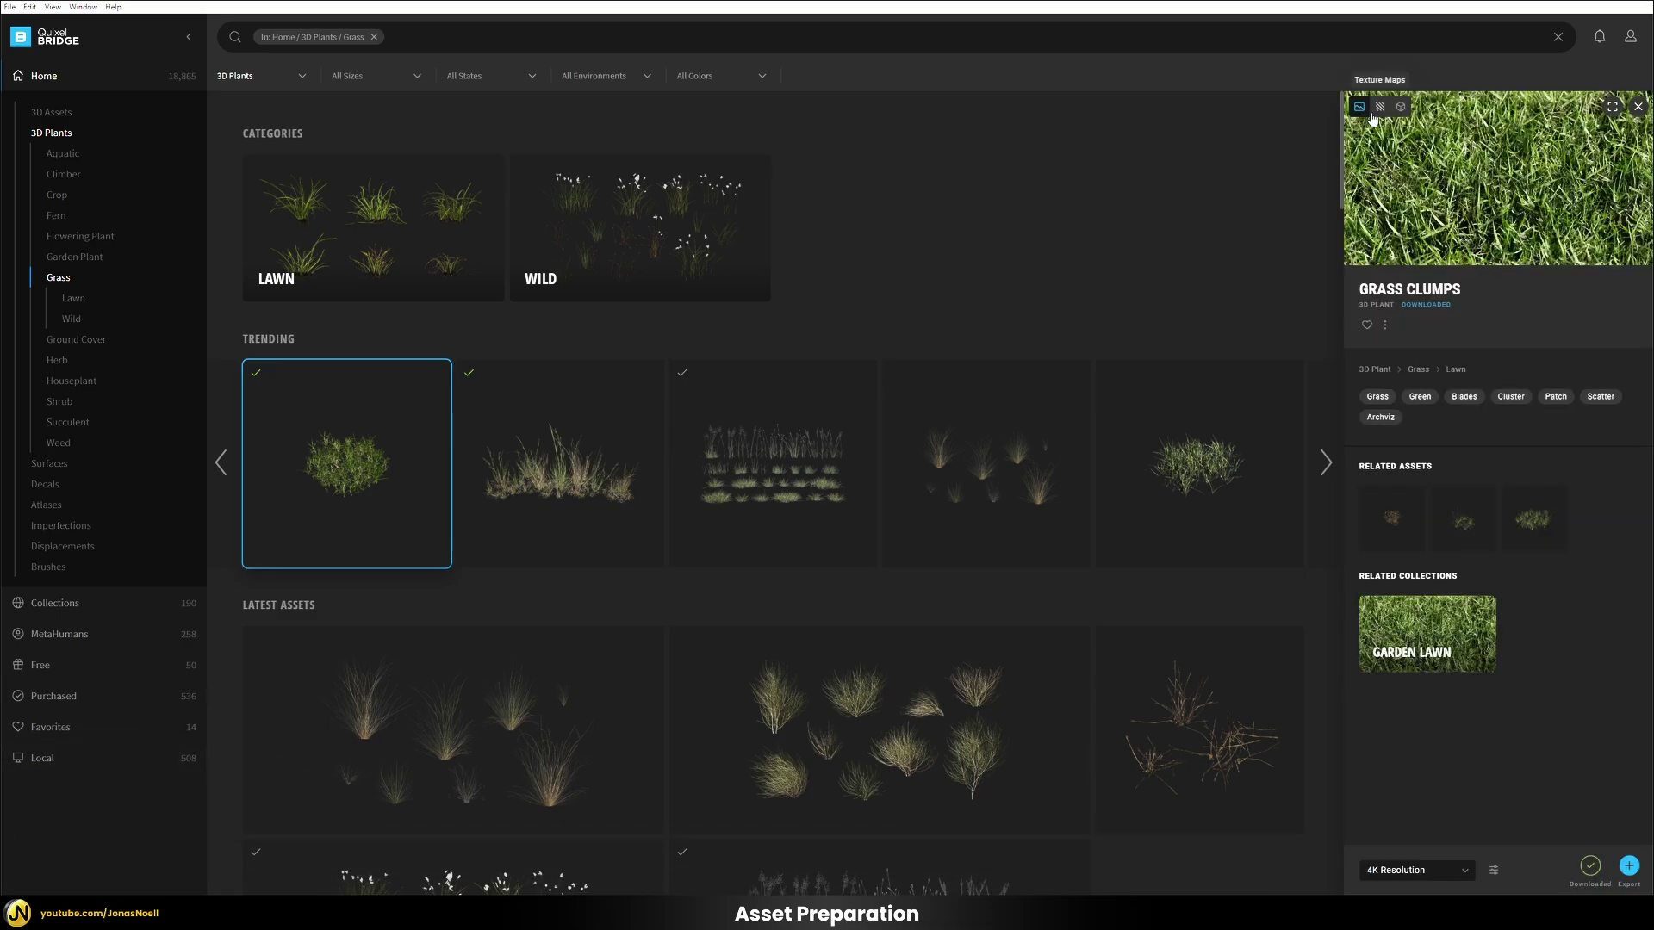
pyautogui.click(1403, 871)
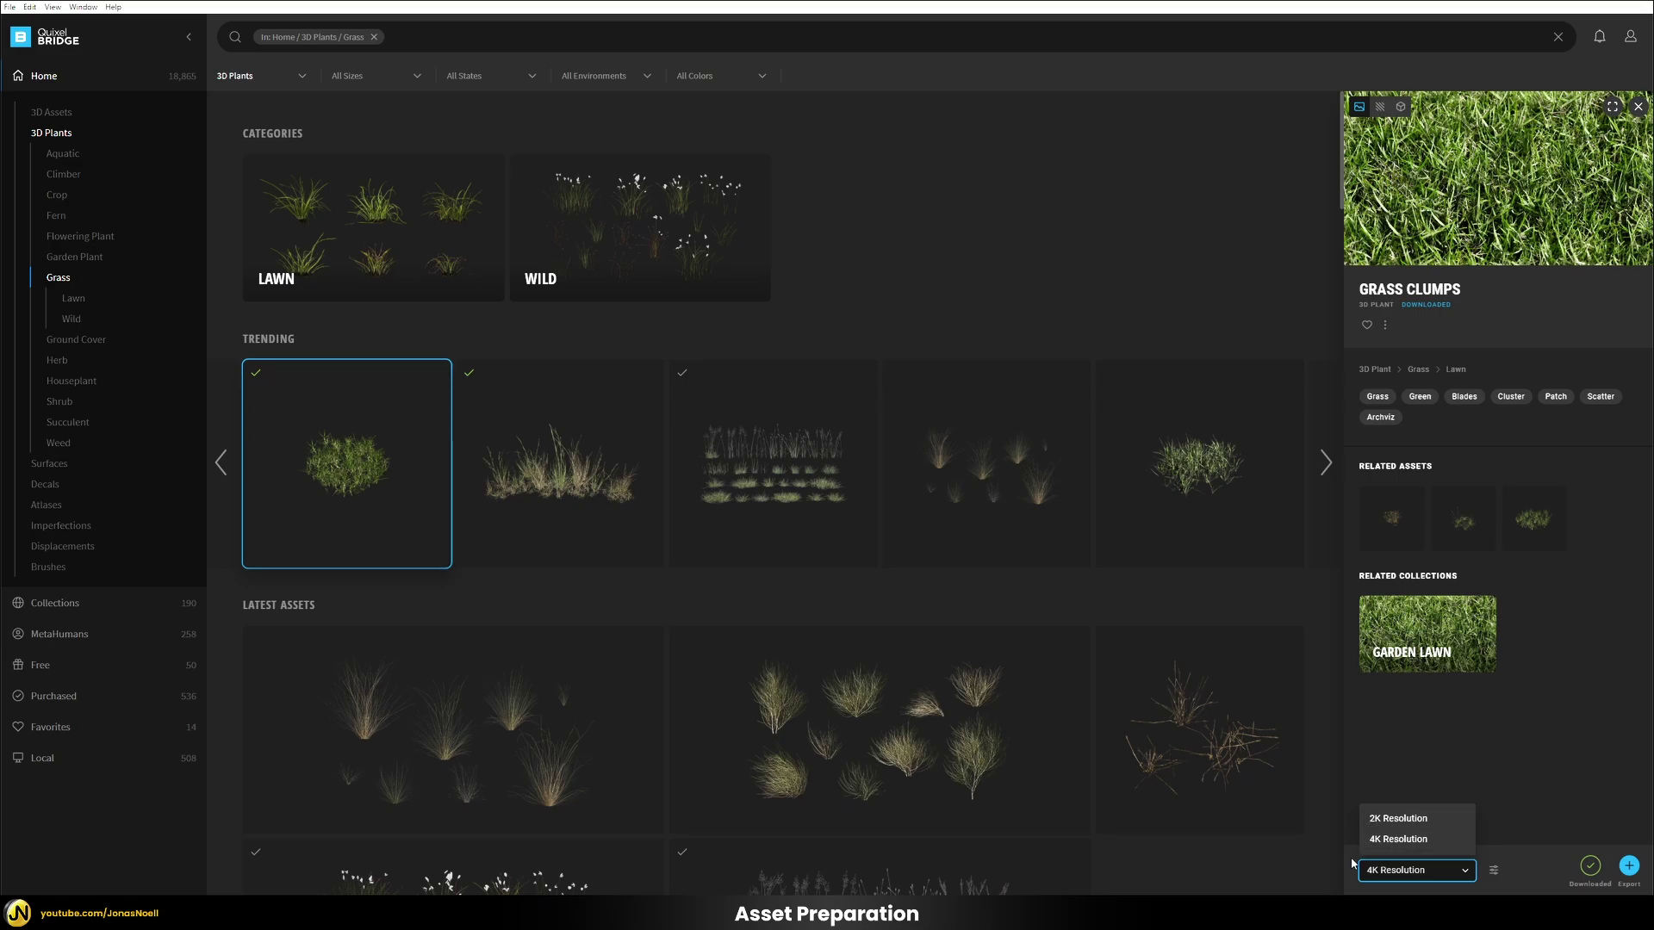
pyautogui.click(1412, 839)
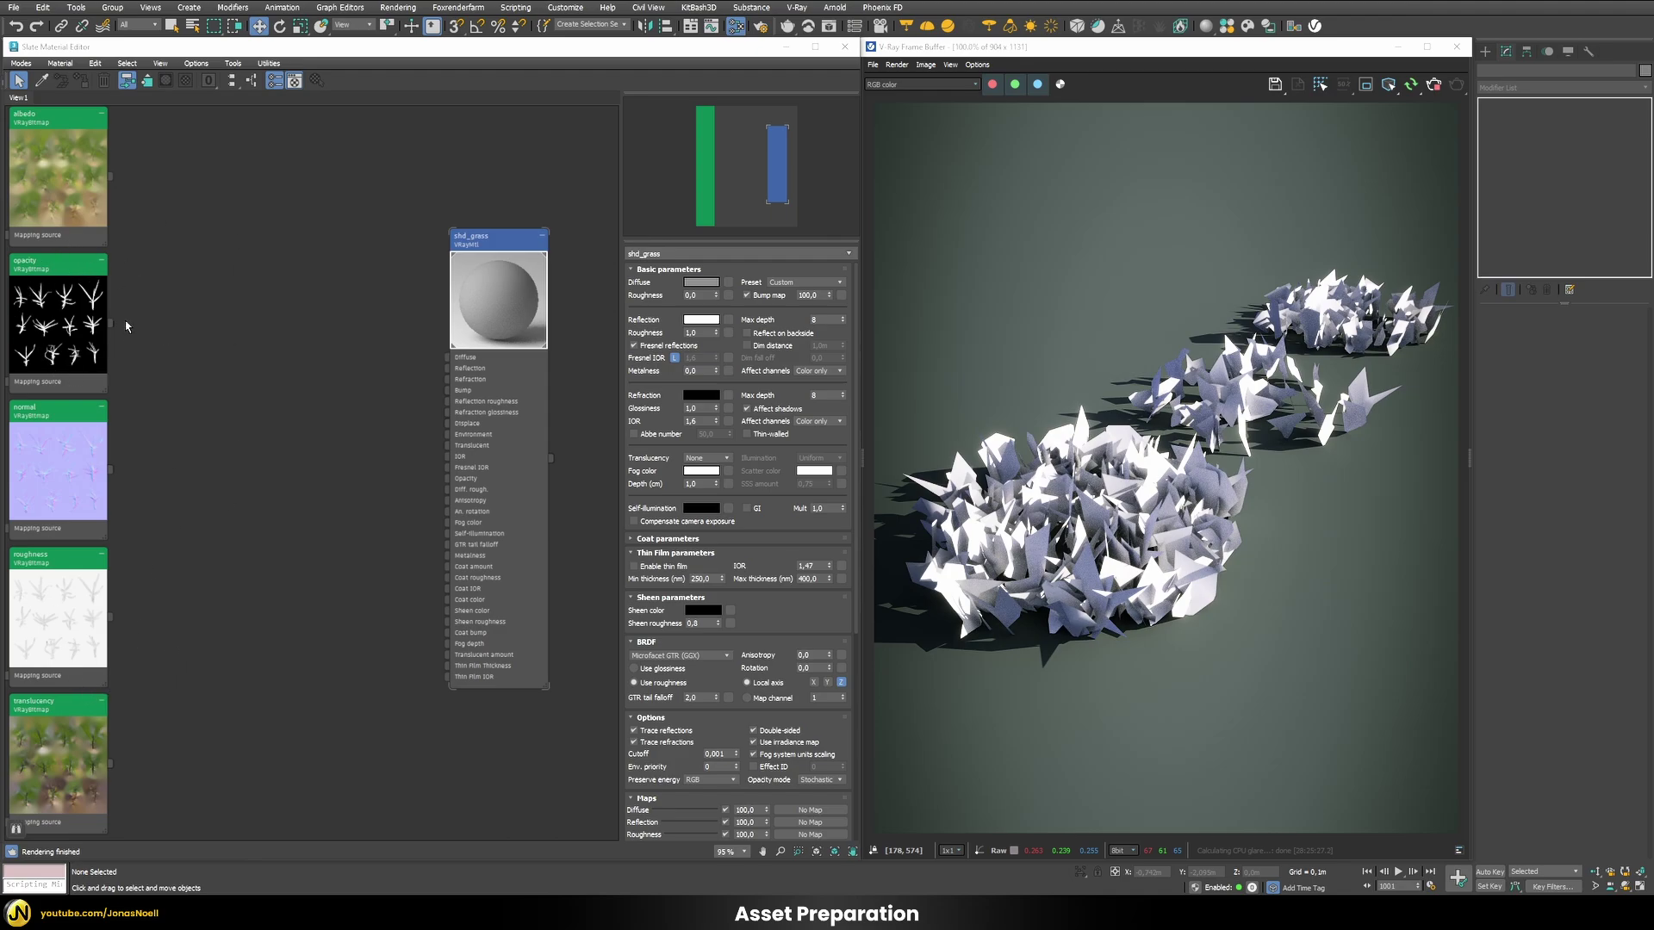
# Step: Connect the opacity bitmap to the Opacity input of shd_grass and set its opacity mode to Clip
pyautogui.moveTo(111, 322); pyautogui.dragTo(449, 484)
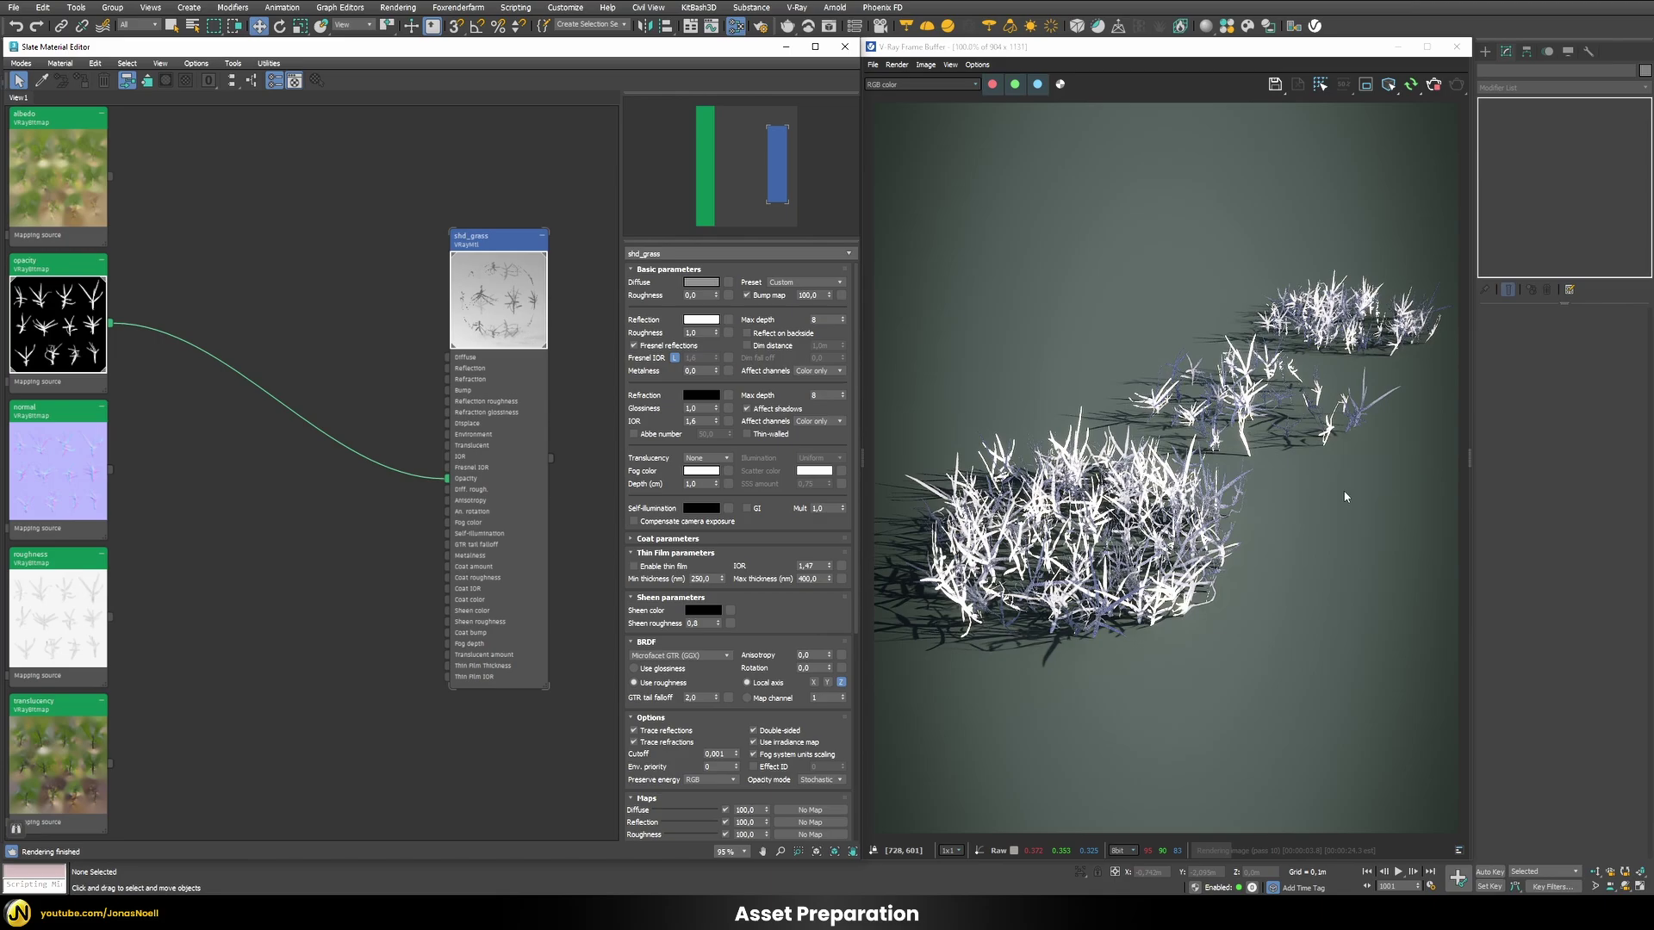
pyautogui.click(1295, 499)
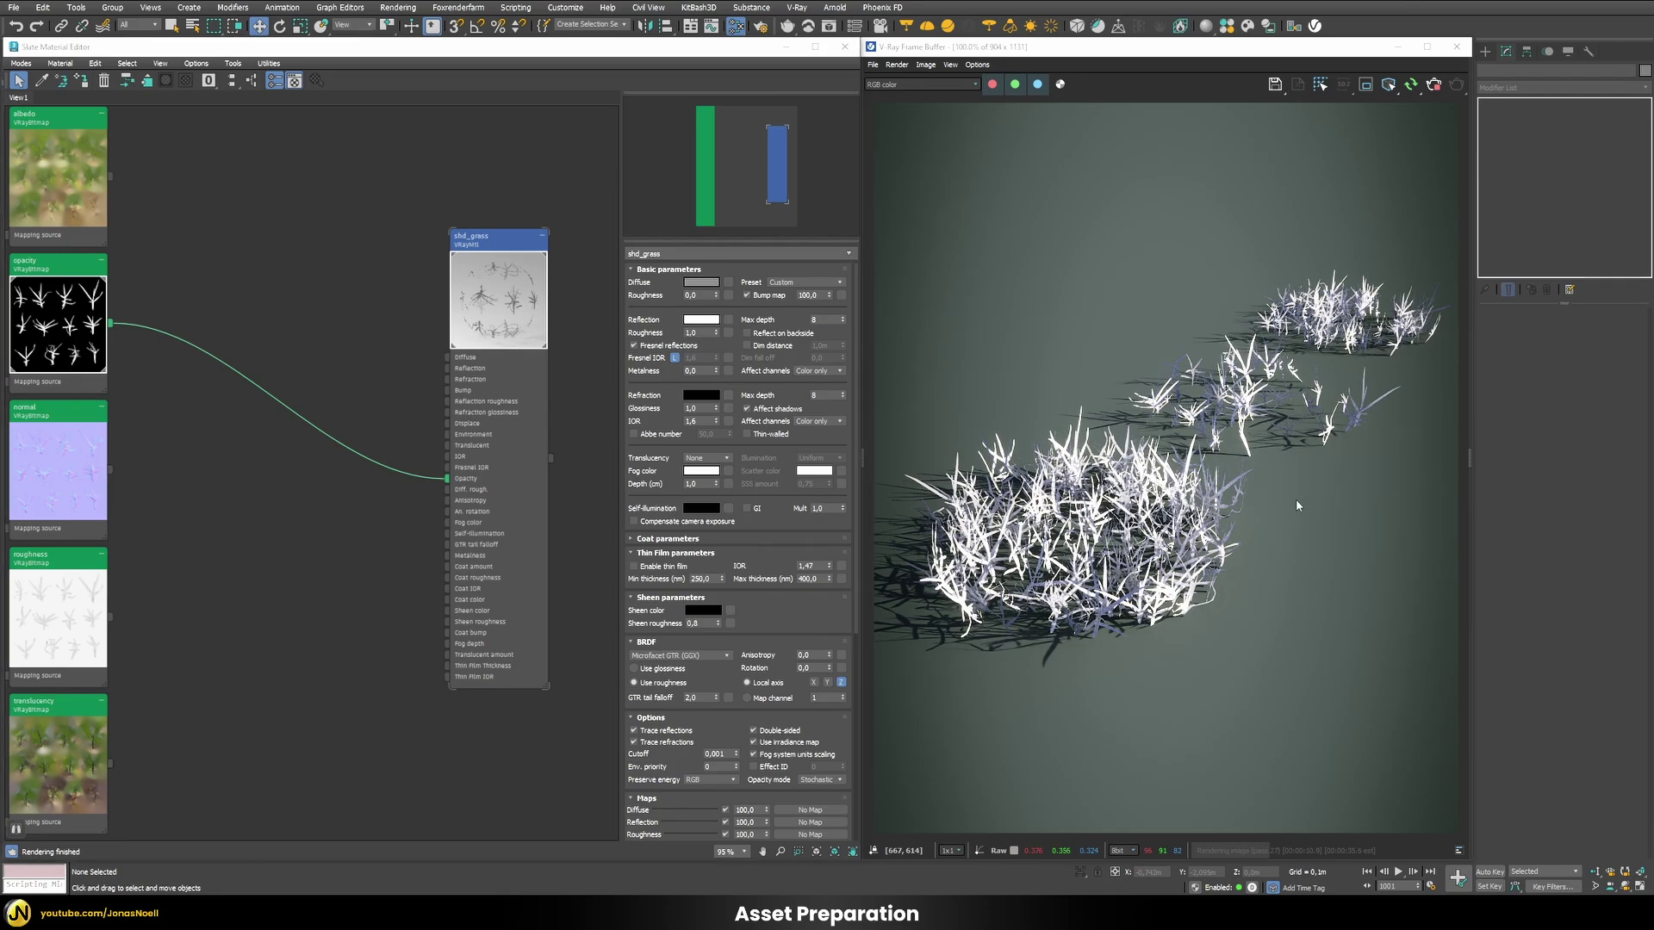
pyautogui.click(820, 782)
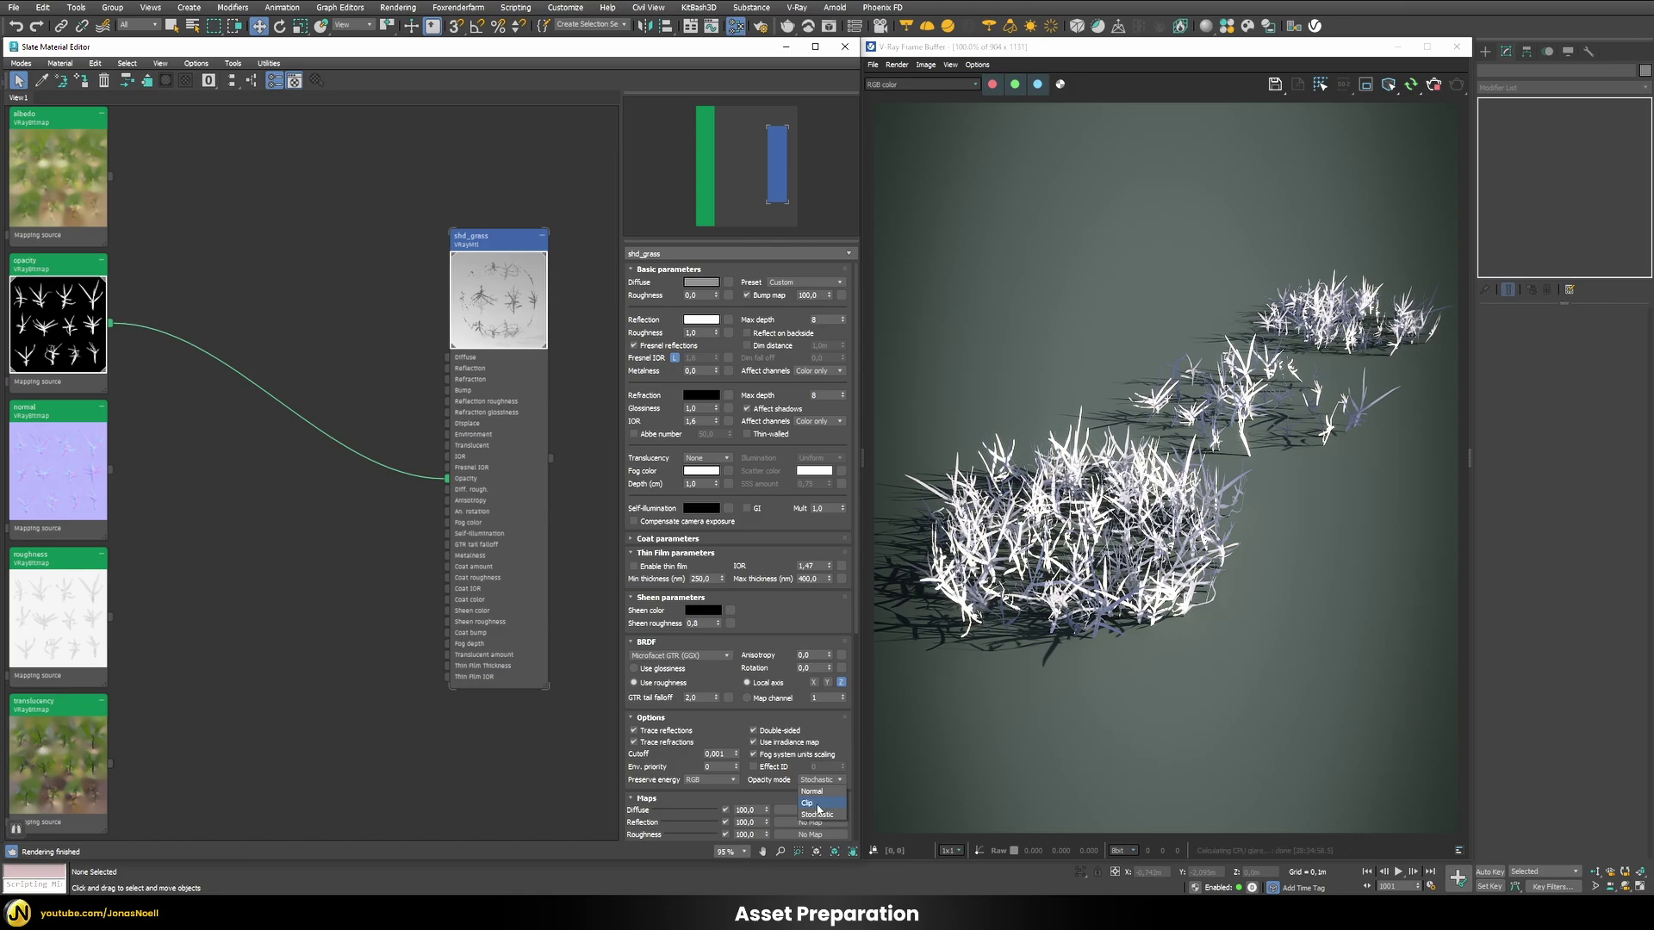
pyautogui.click(817, 805)
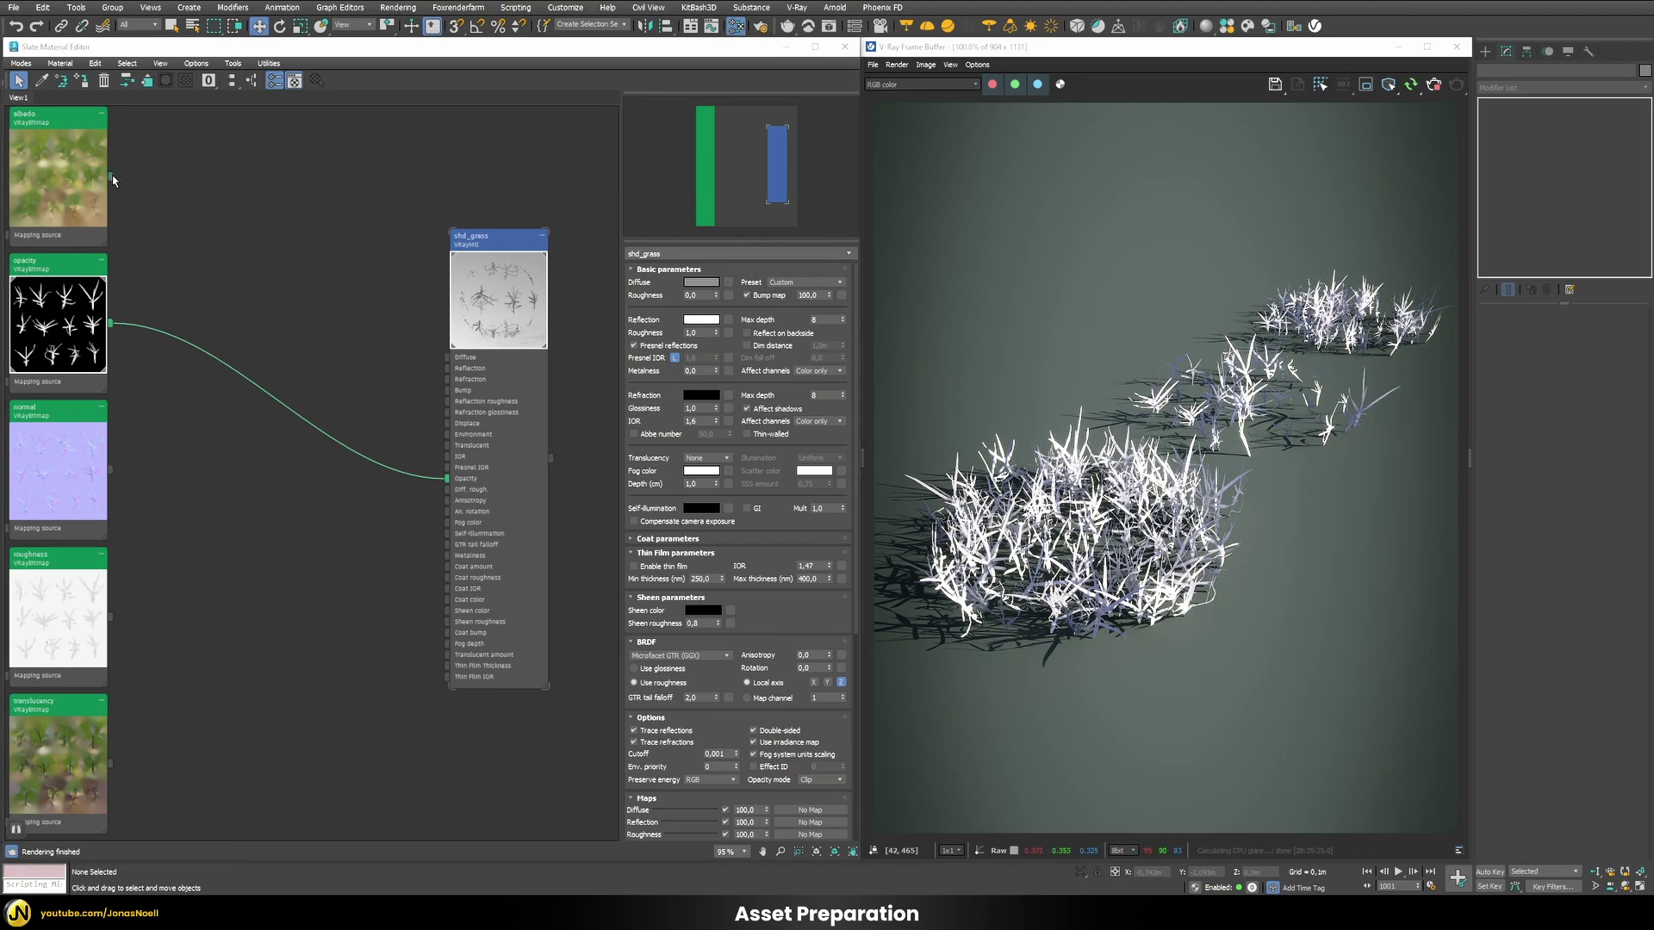
# Step: Connect the albedo bitmap to the Diffuse input of shd_grass and add a VRayNormalMap to its Bump input
pyautogui.moveTo(111, 177); pyautogui.dragTo(447, 358)
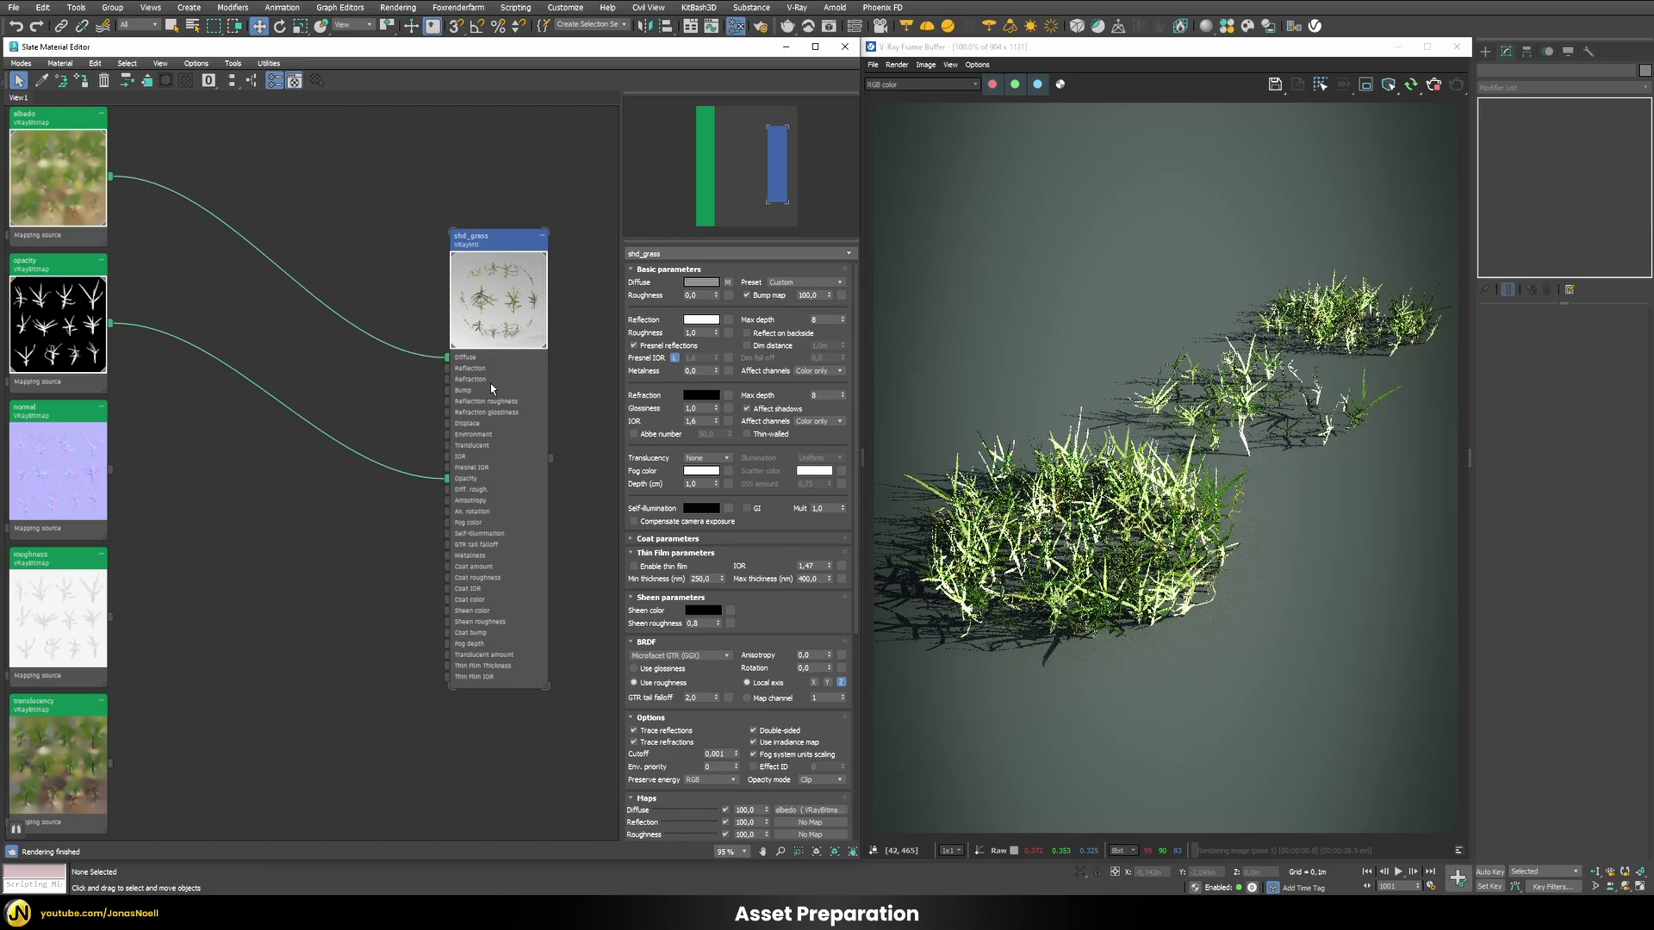
pyautogui.click(842, 294)
pyautogui.write('normal')
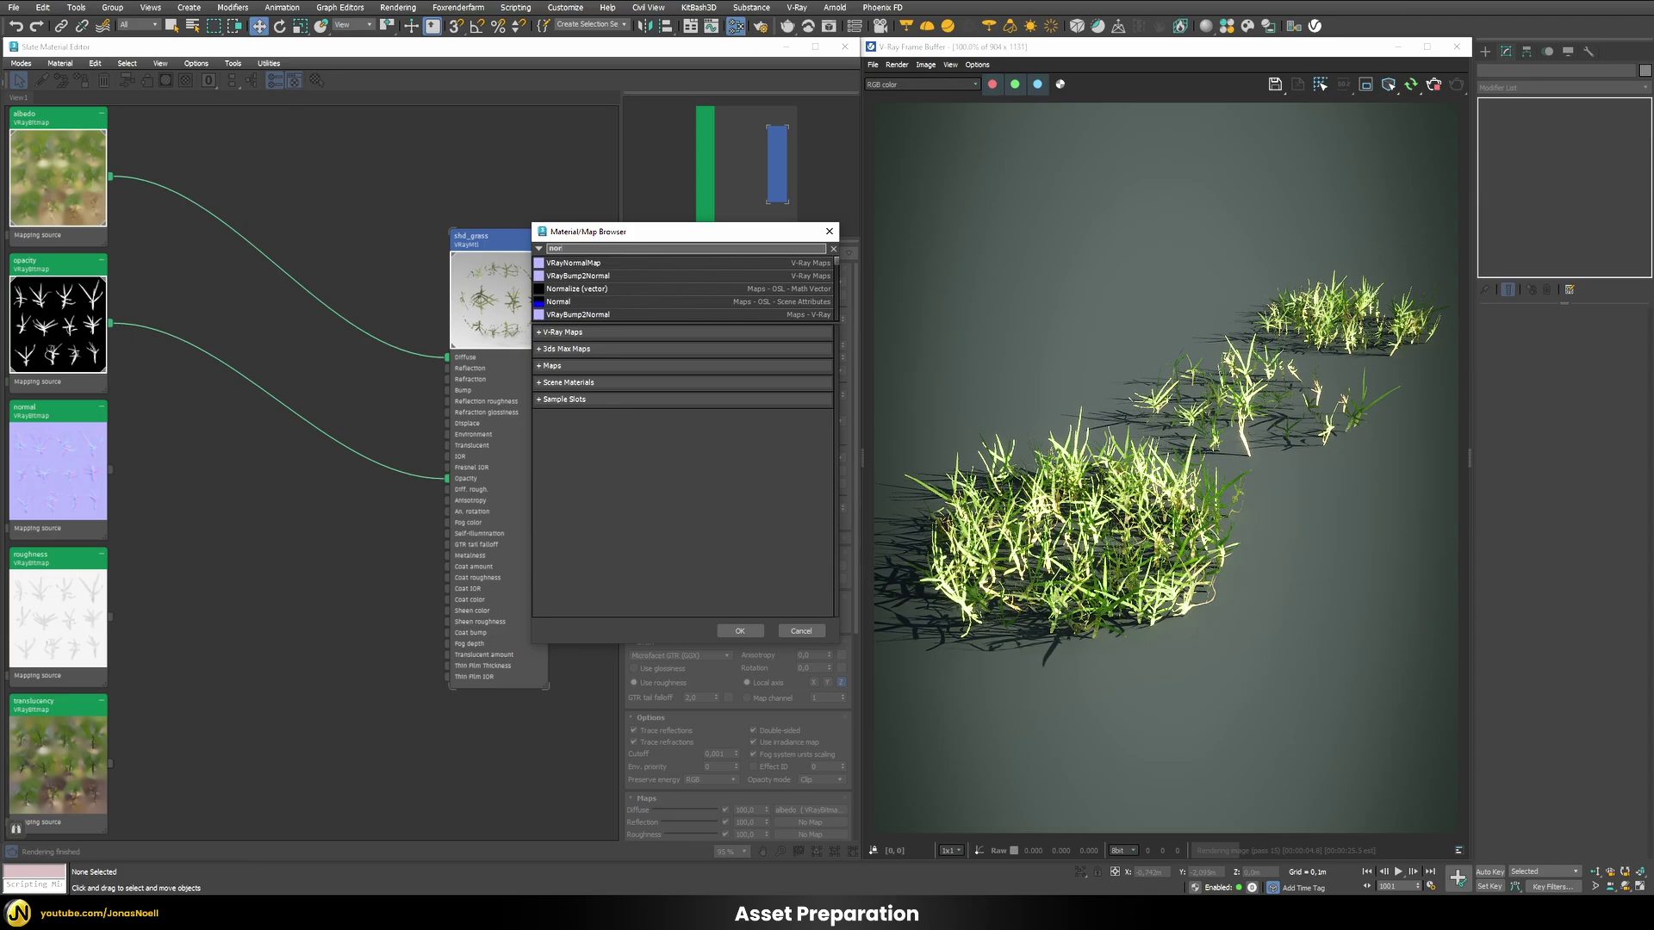
pyautogui.press('Return')
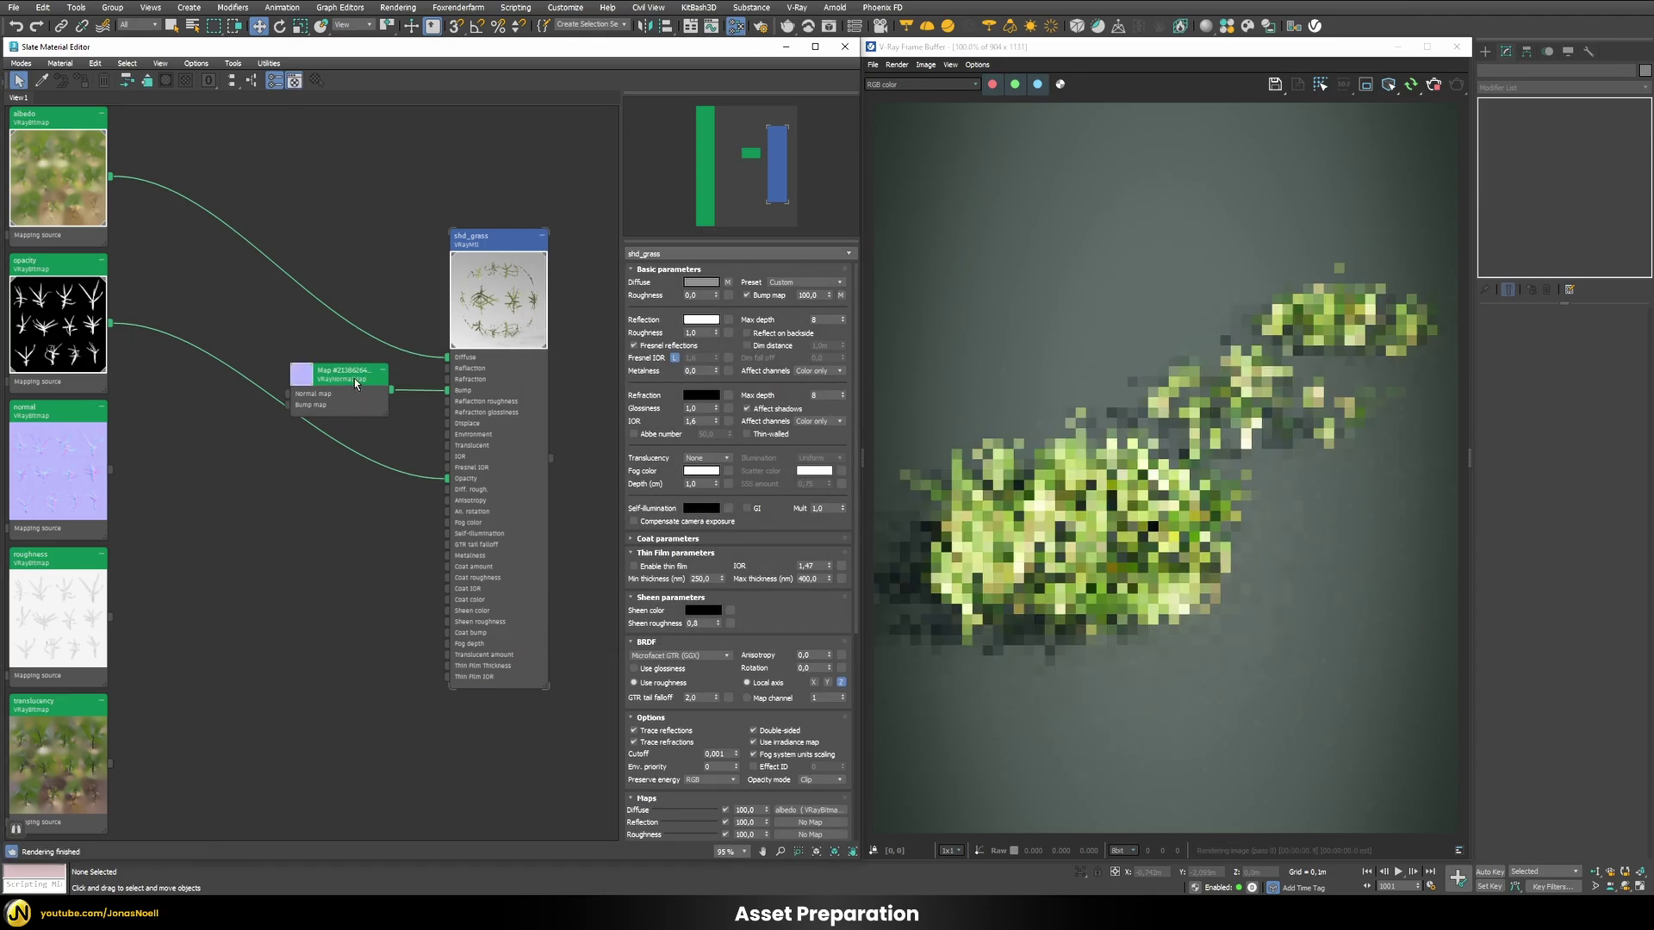
# Step: Enable Flip green on the VRayNormalMap and connect the normal bitmap to its Normal map input
pyautogui.click(842, 295)
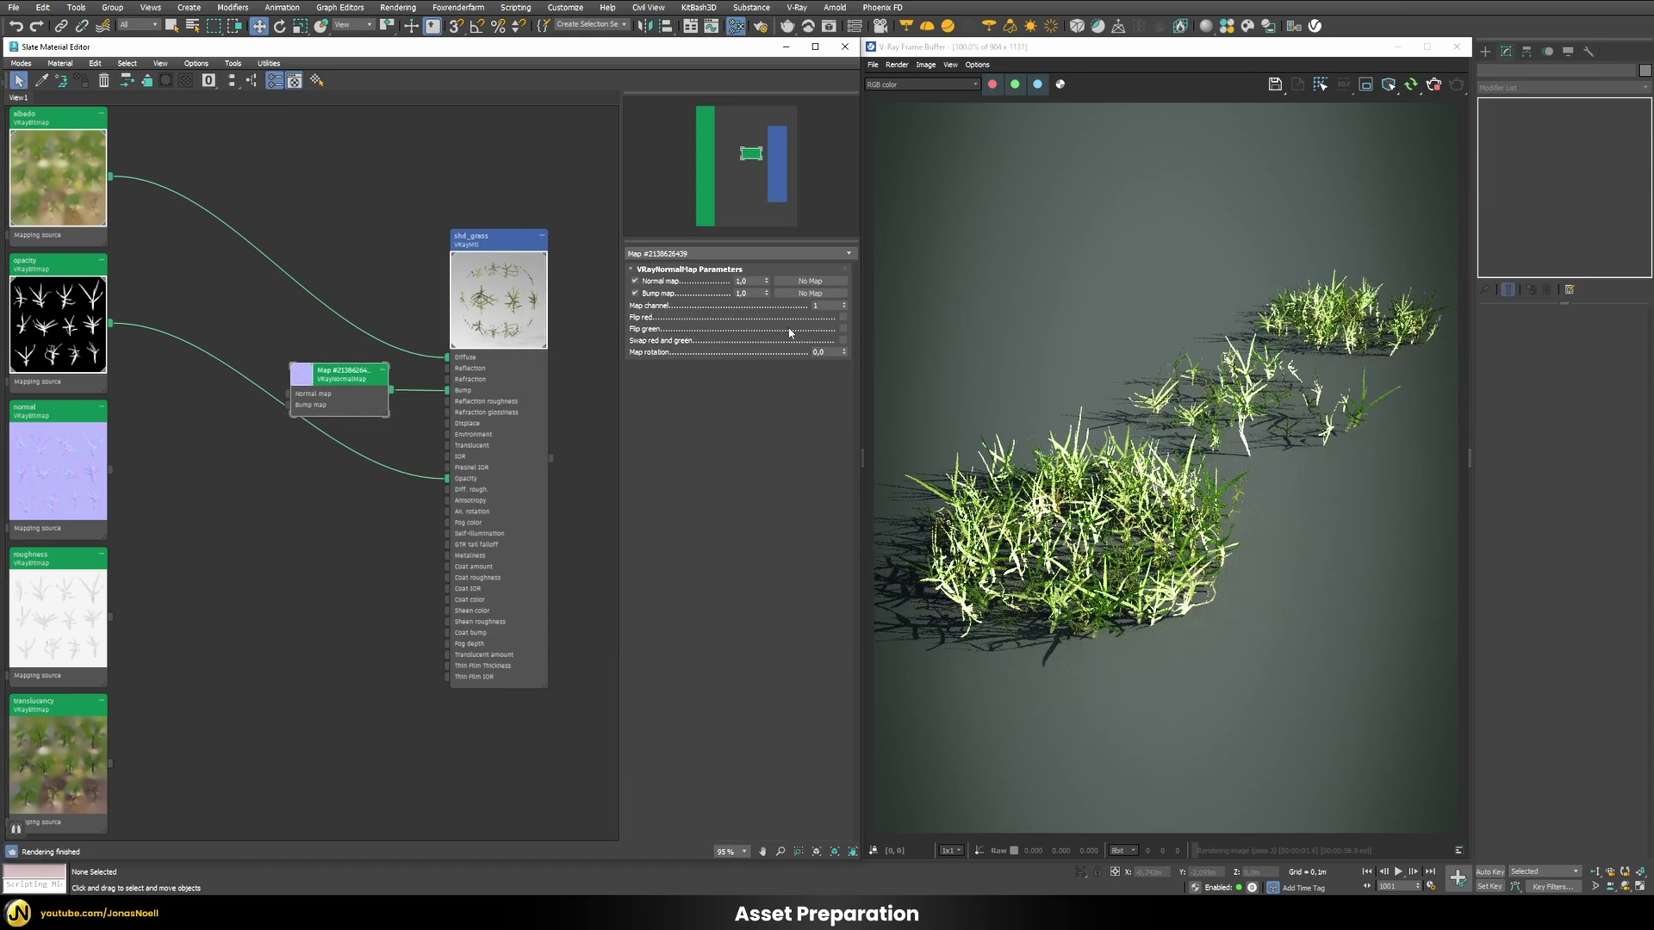
pyautogui.click(842, 329)
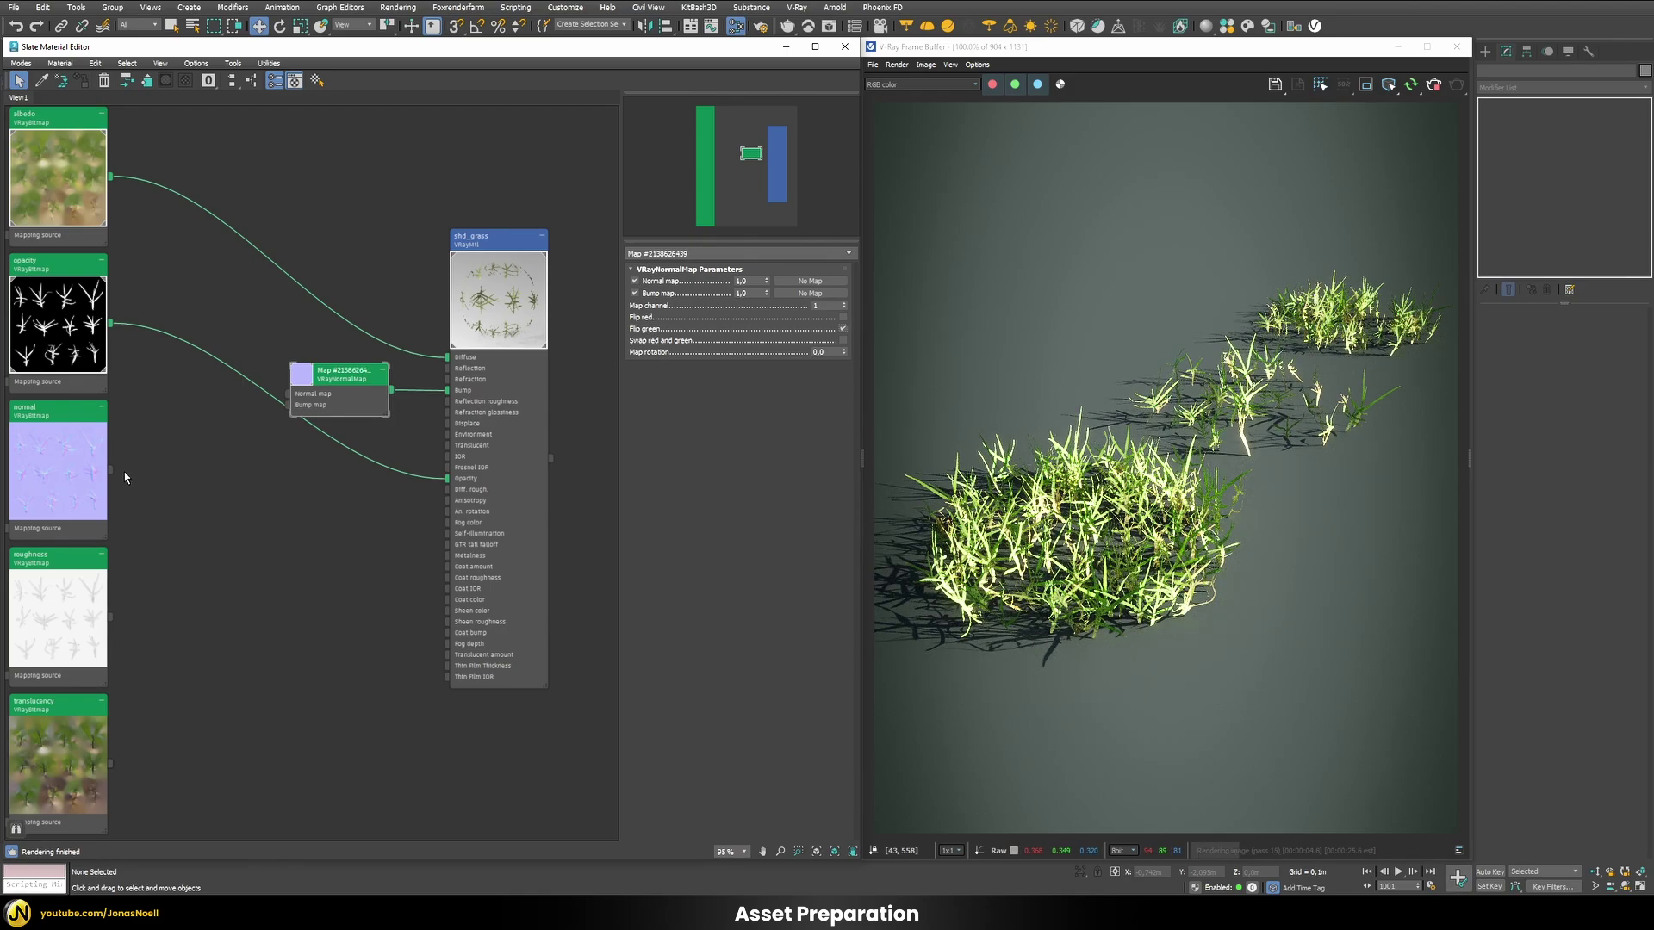
pyautogui.moveTo(110, 473); pyautogui.dragTo(291, 398)
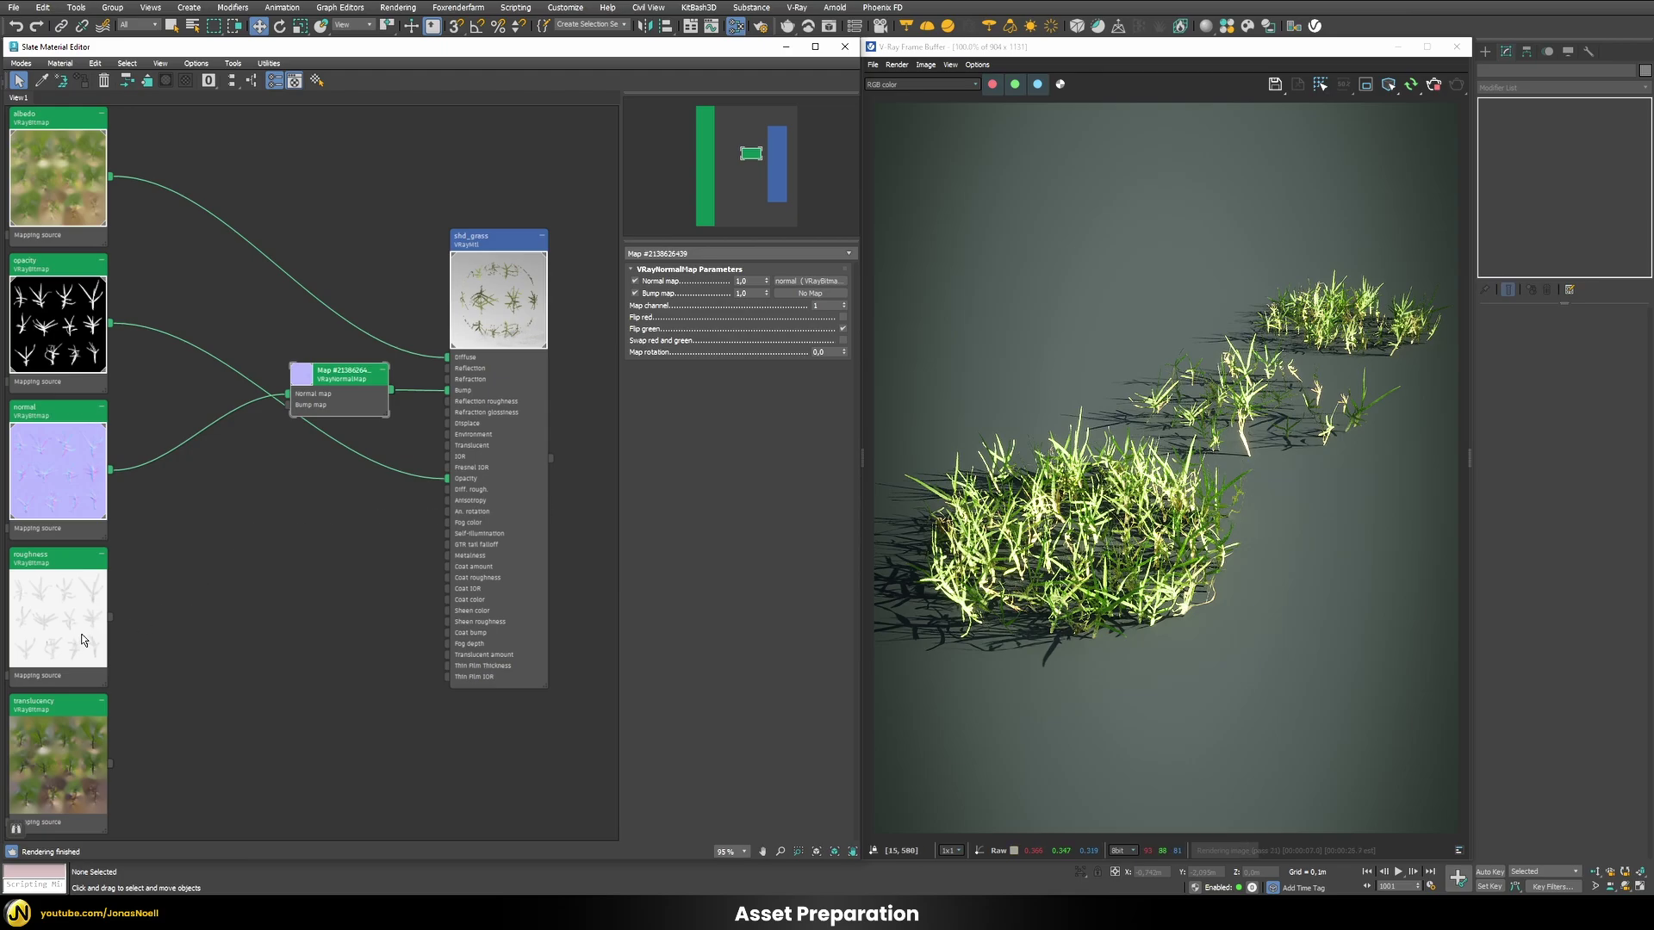
# Step: Connect the roughness bitmap to the reflection roughness of shd_grass as an instance
pyautogui.doubleClick(507, 284)
pyautogui.moveTo(110, 617); pyautogui.dragTo(728, 333)
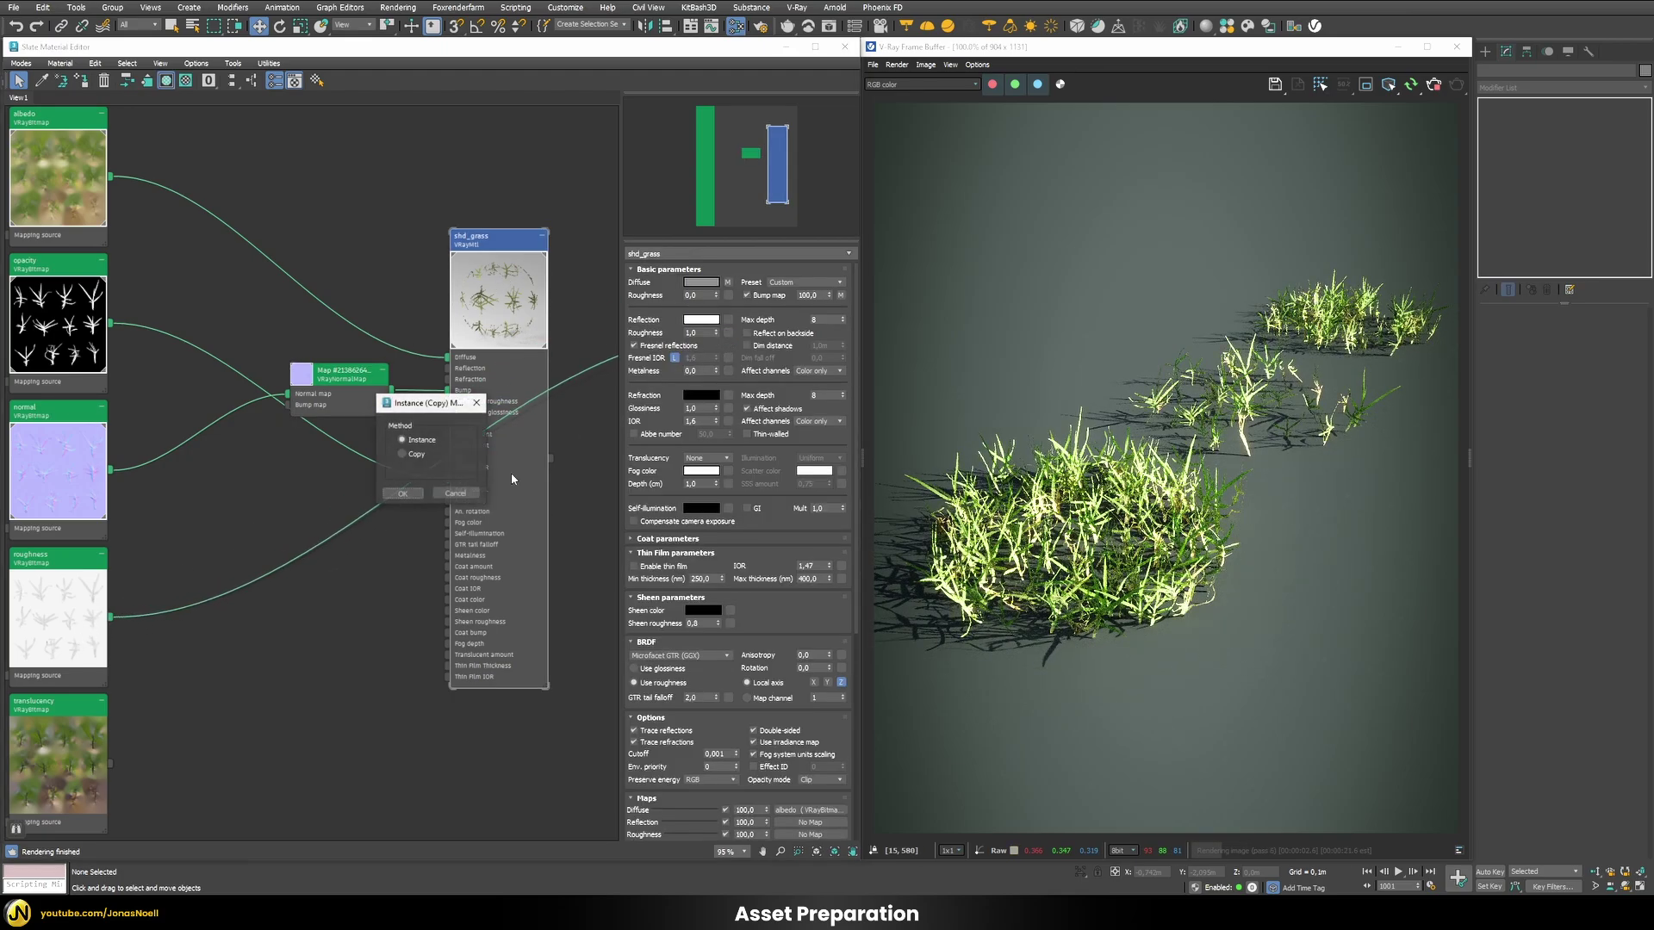
pyautogui.click(403, 491)
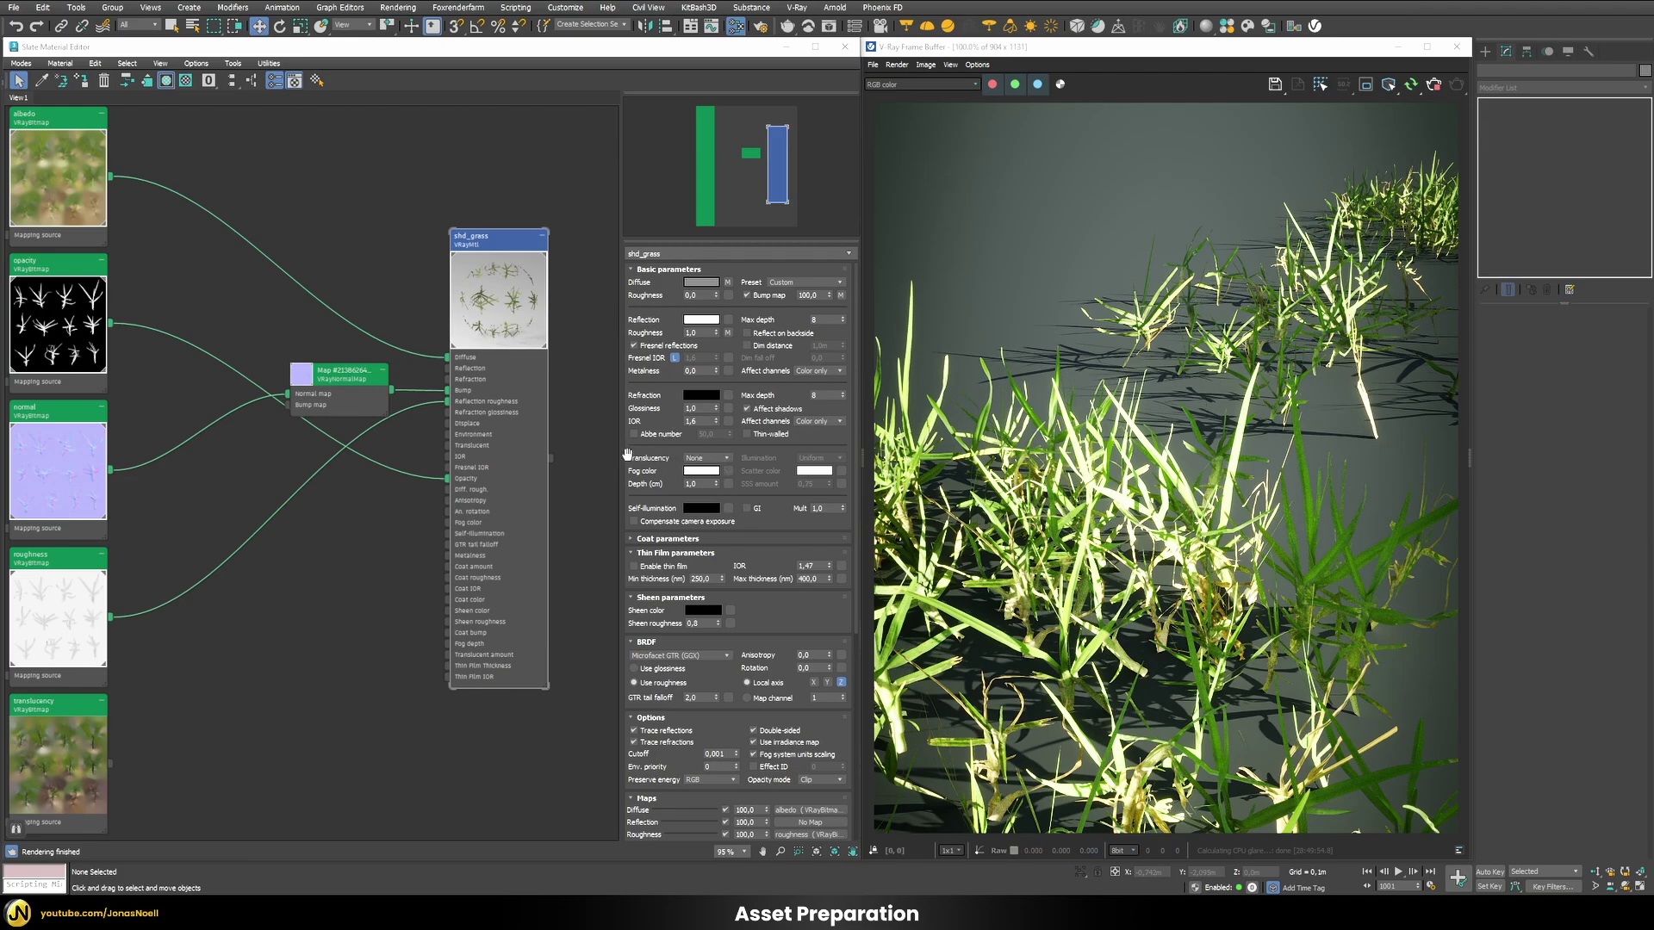
# Step: Set the translucency type of shd_grass to SSS and enable Thin-walled refraction
pyautogui.click(699, 459)
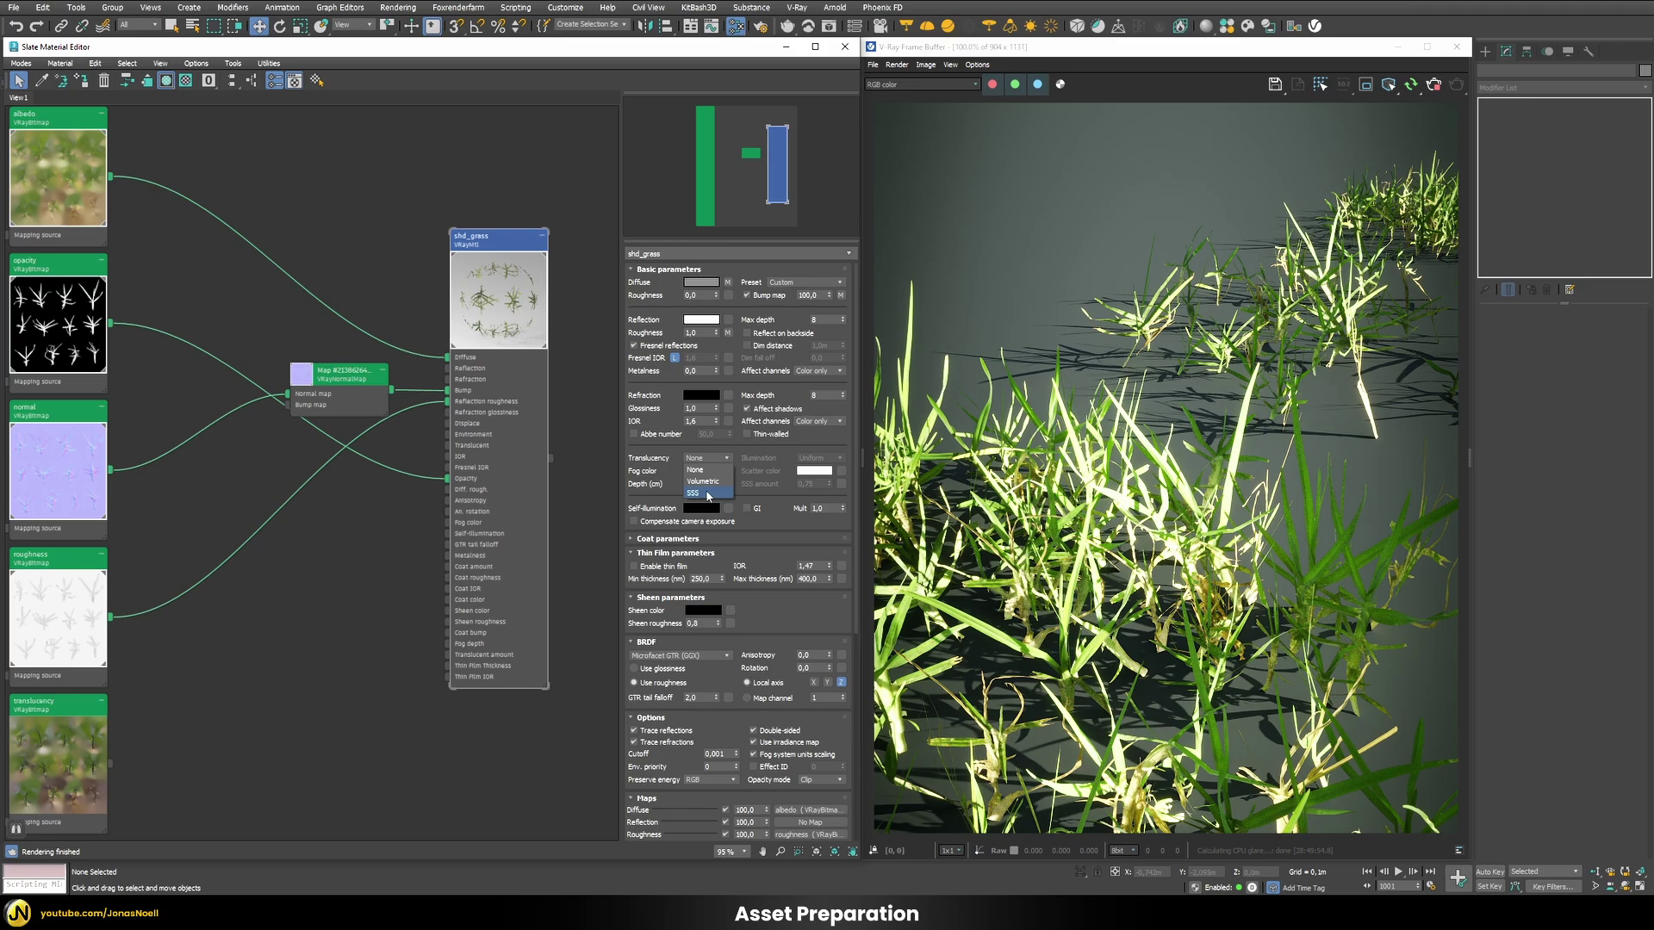
pyautogui.click(698, 493)
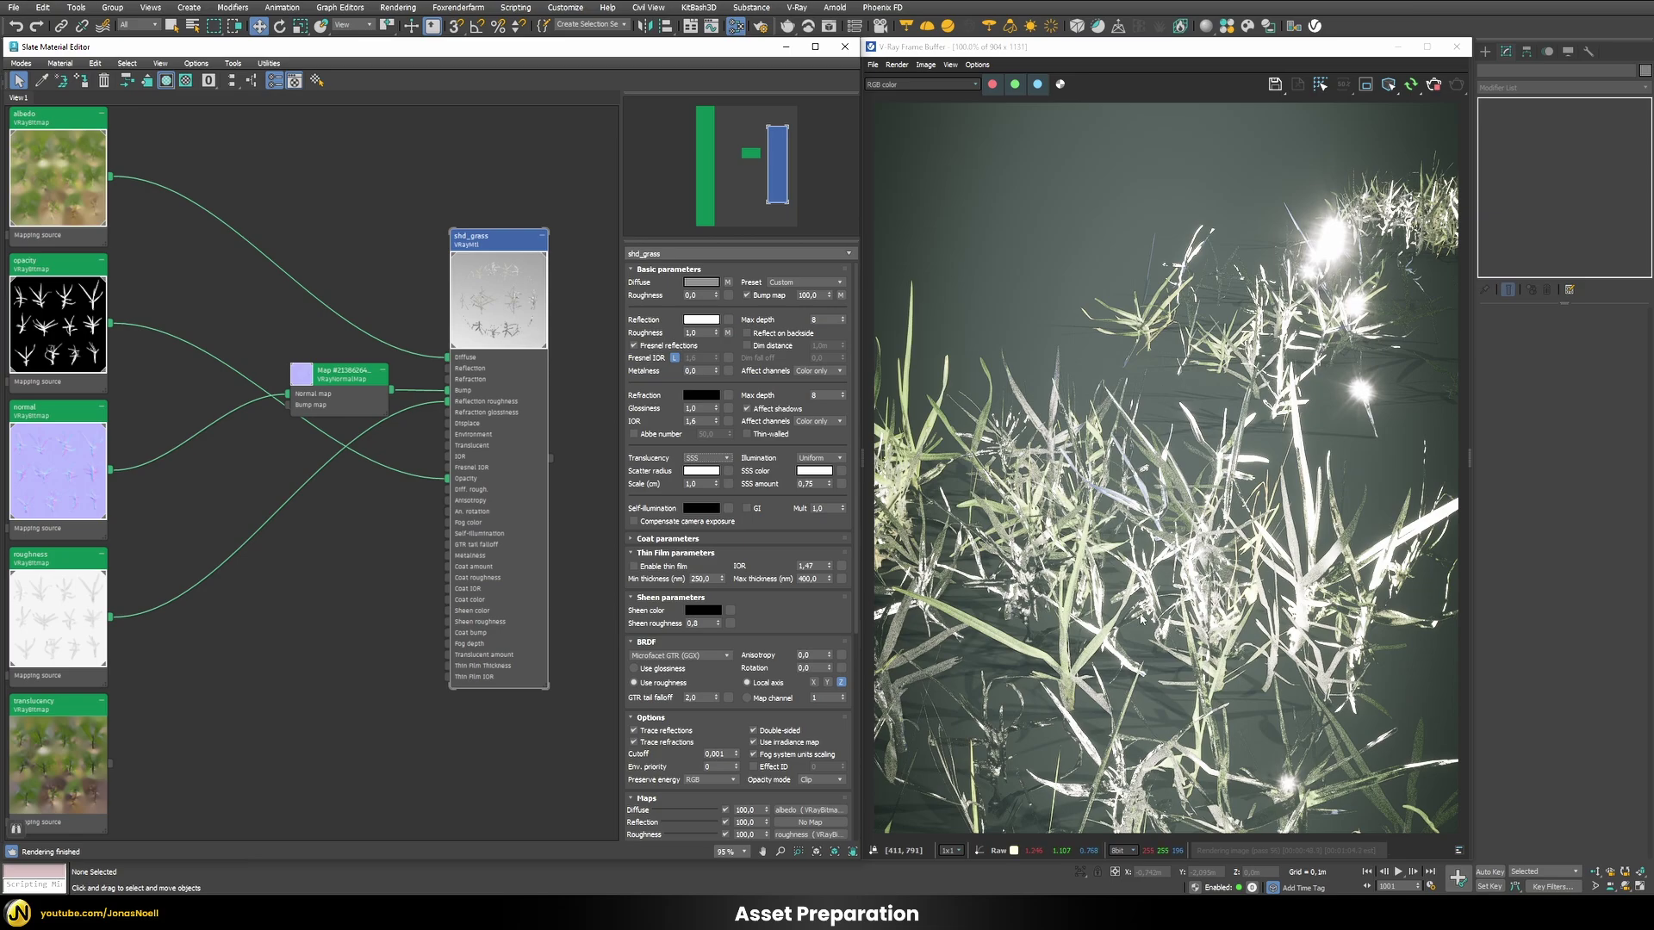
pyautogui.click(747, 434)
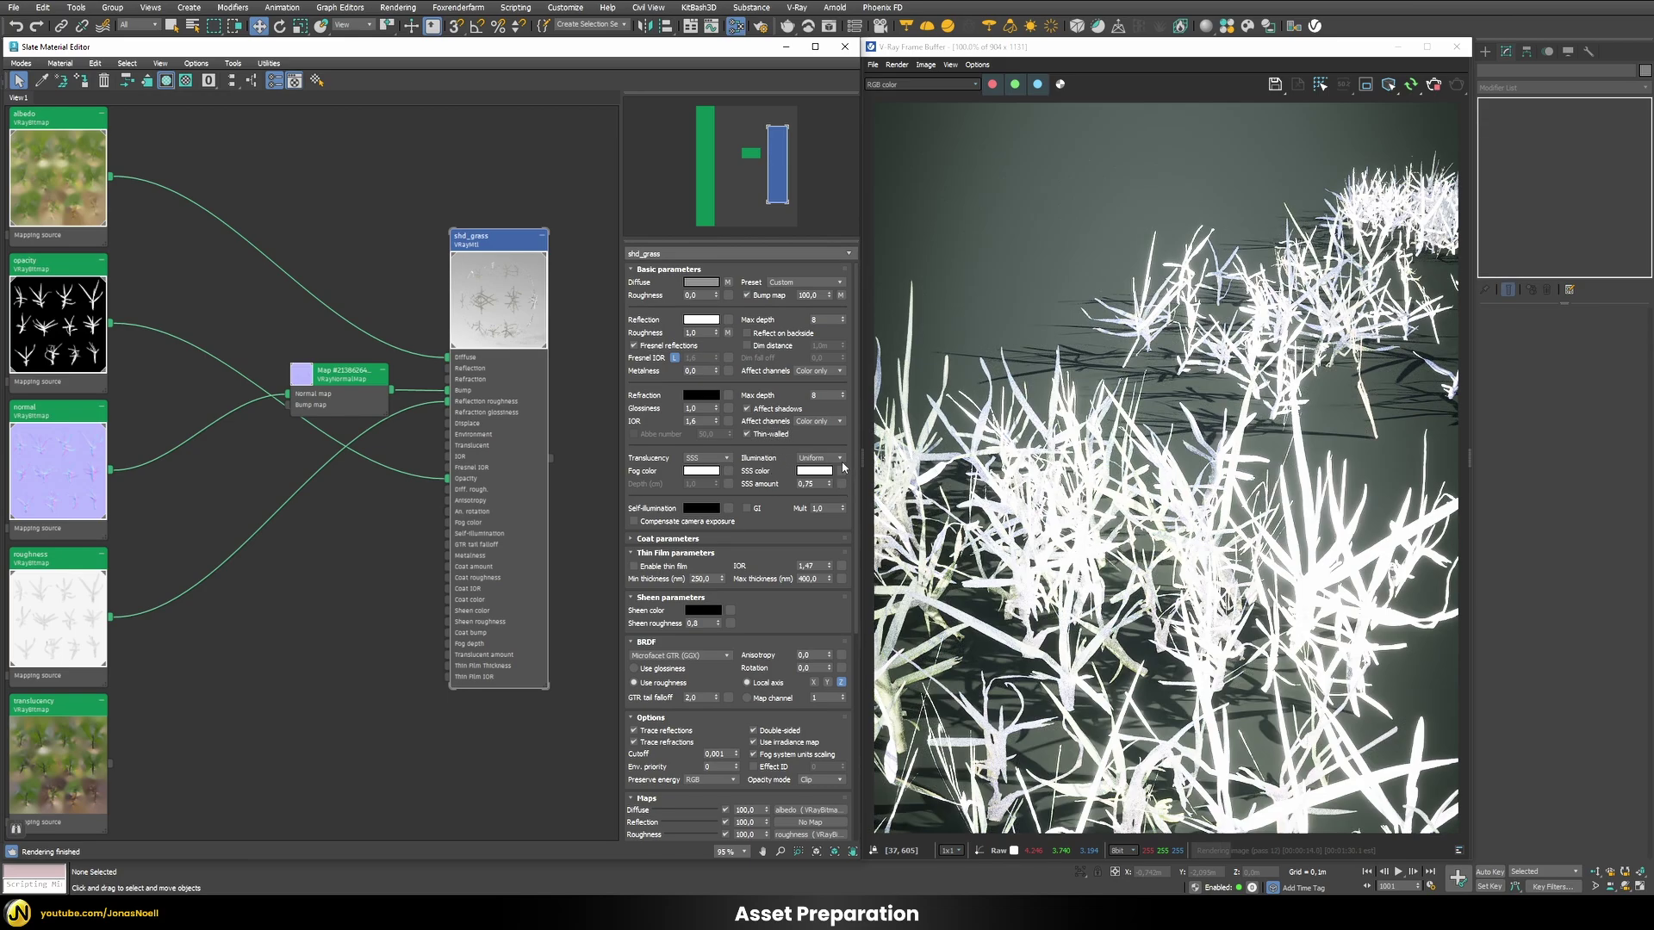
# Step: Set the SSS color of shd_grass to dark red (RGB 121, 56, 56) and map it with the translucency bitmap as an instance
pyautogui.click(827, 471)
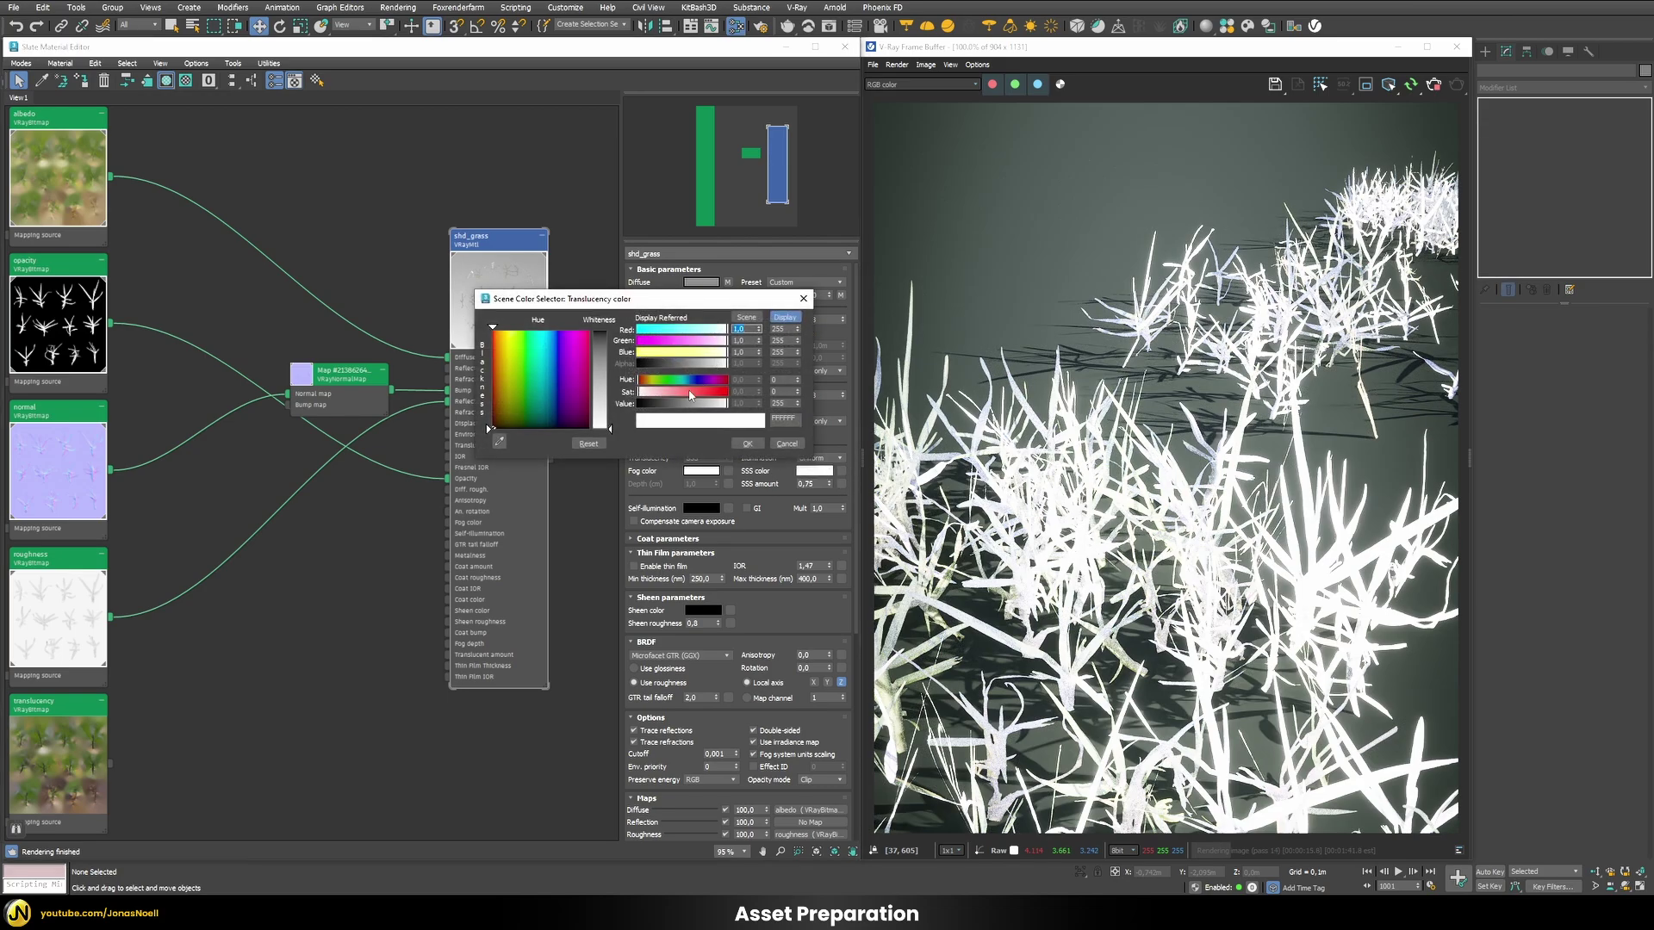
pyautogui.click(687, 393)
pyautogui.click(682, 404)
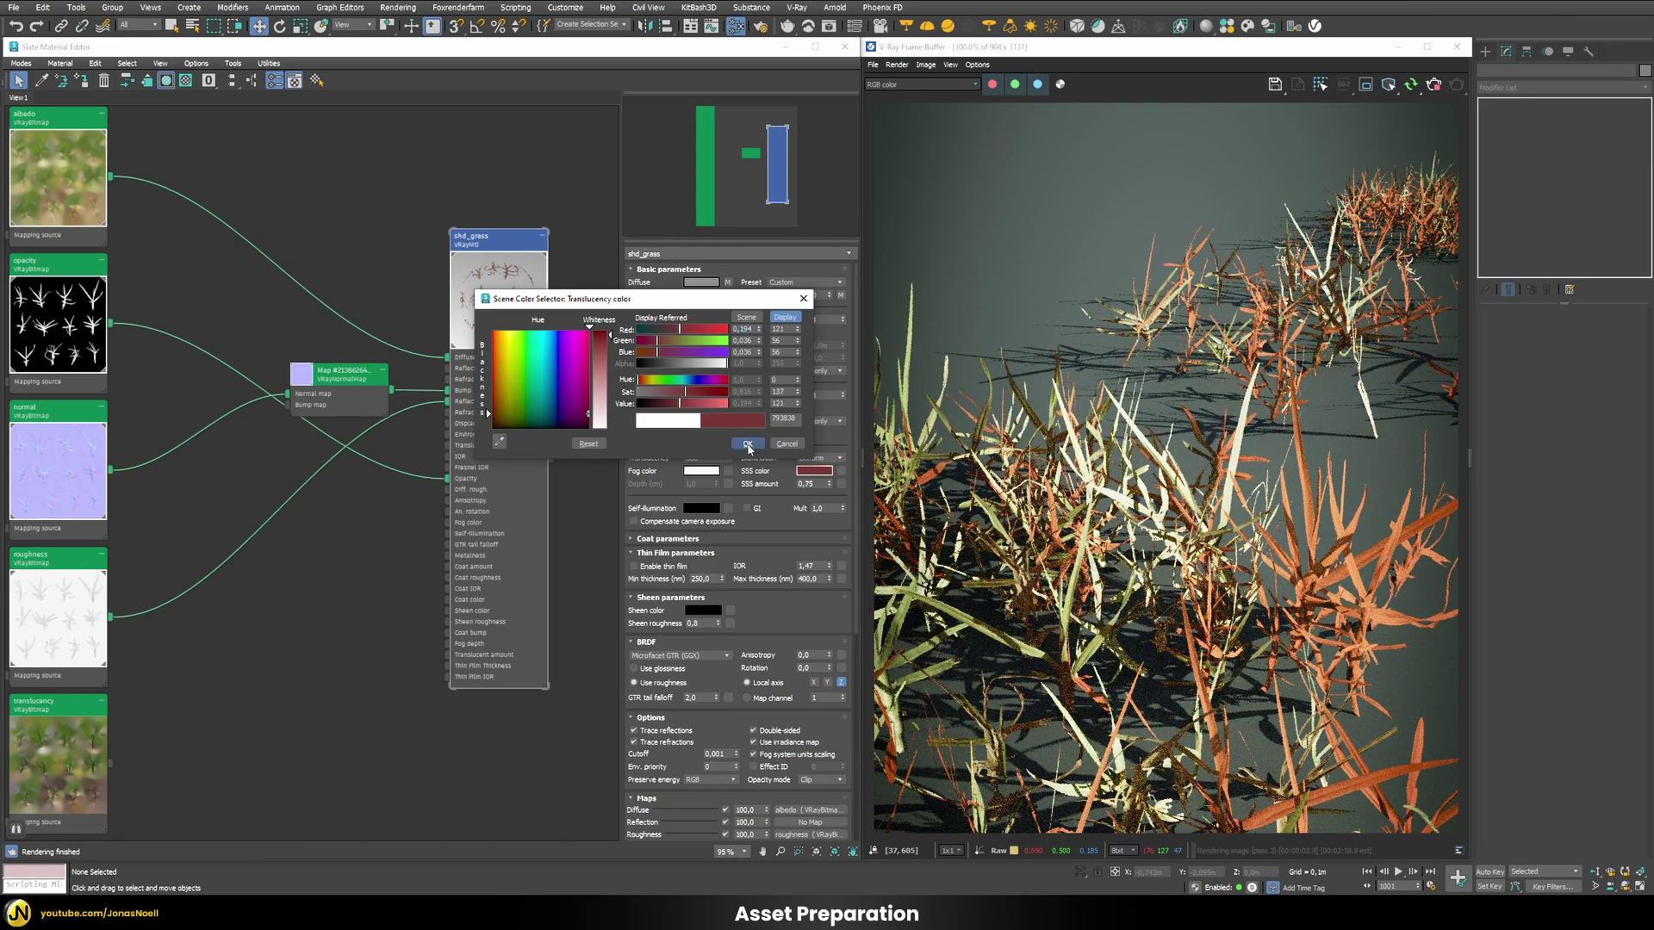
pyautogui.click(748, 443)
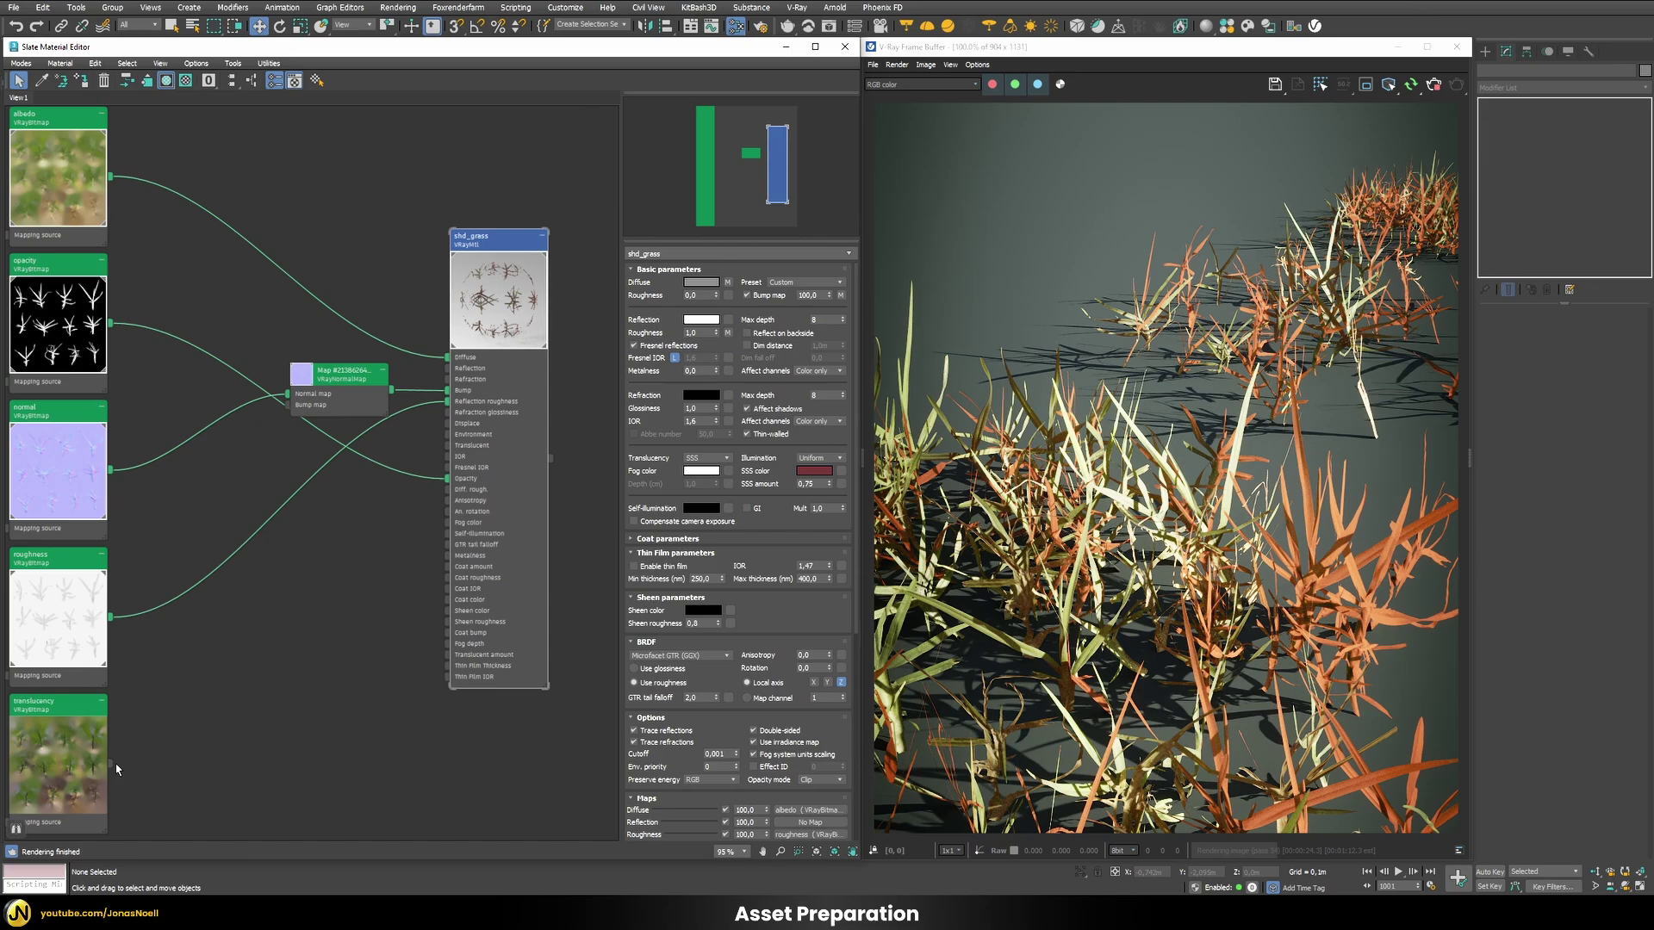
pyautogui.moveTo(112, 766); pyautogui.dragTo(845, 474)
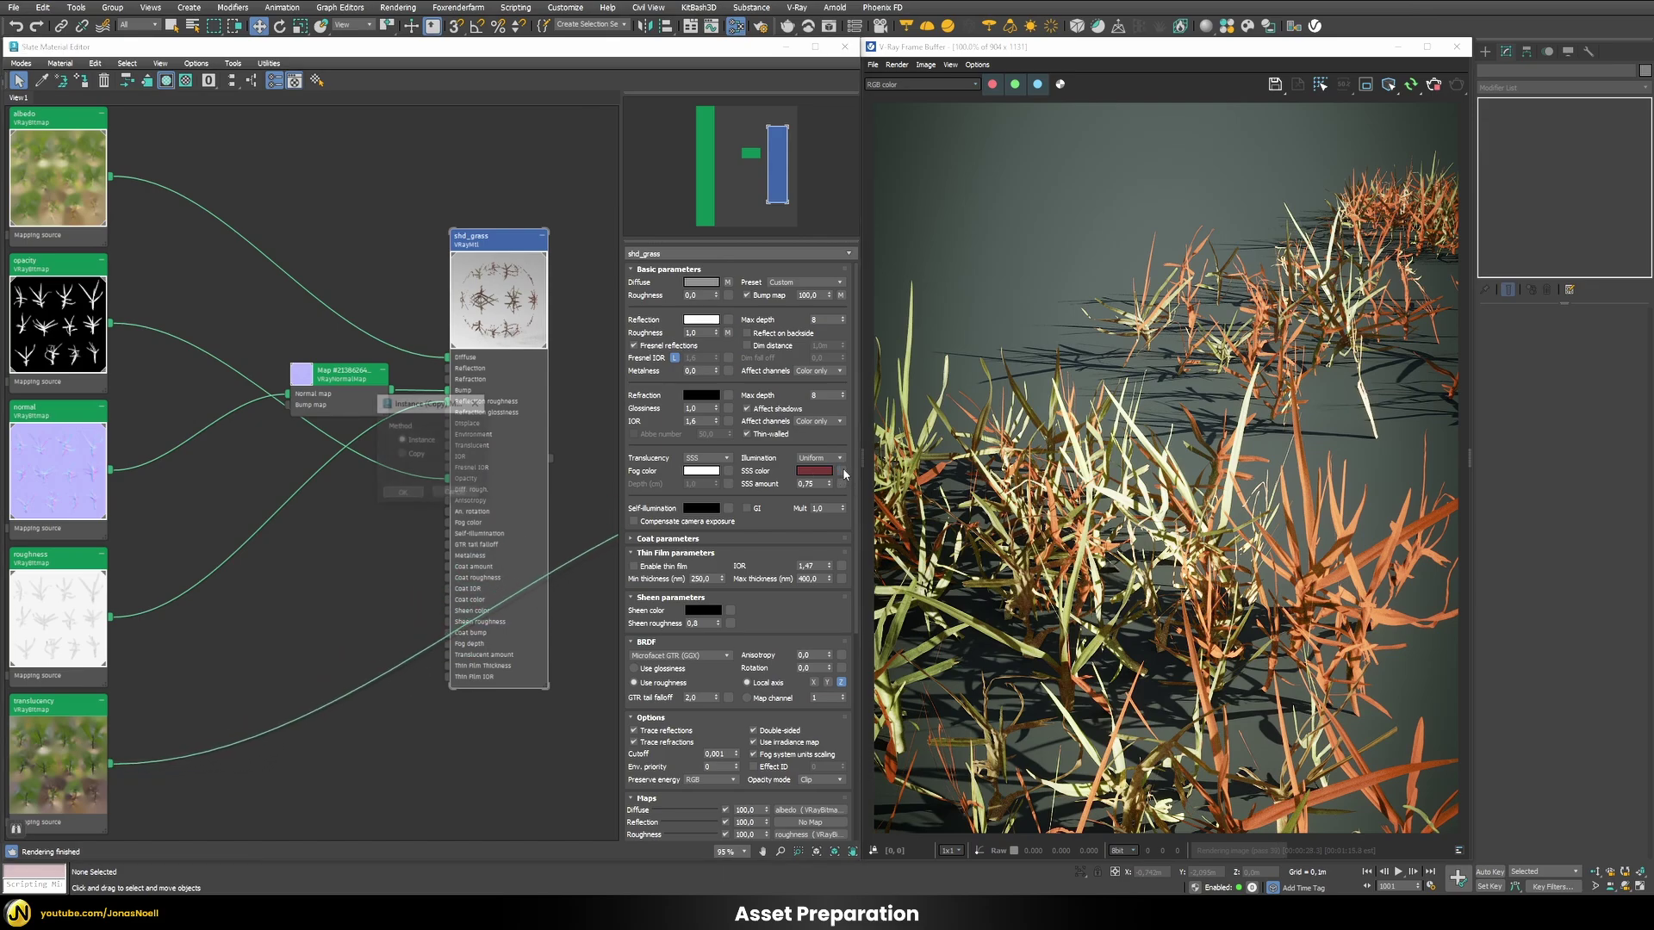
pyautogui.click(403, 494)
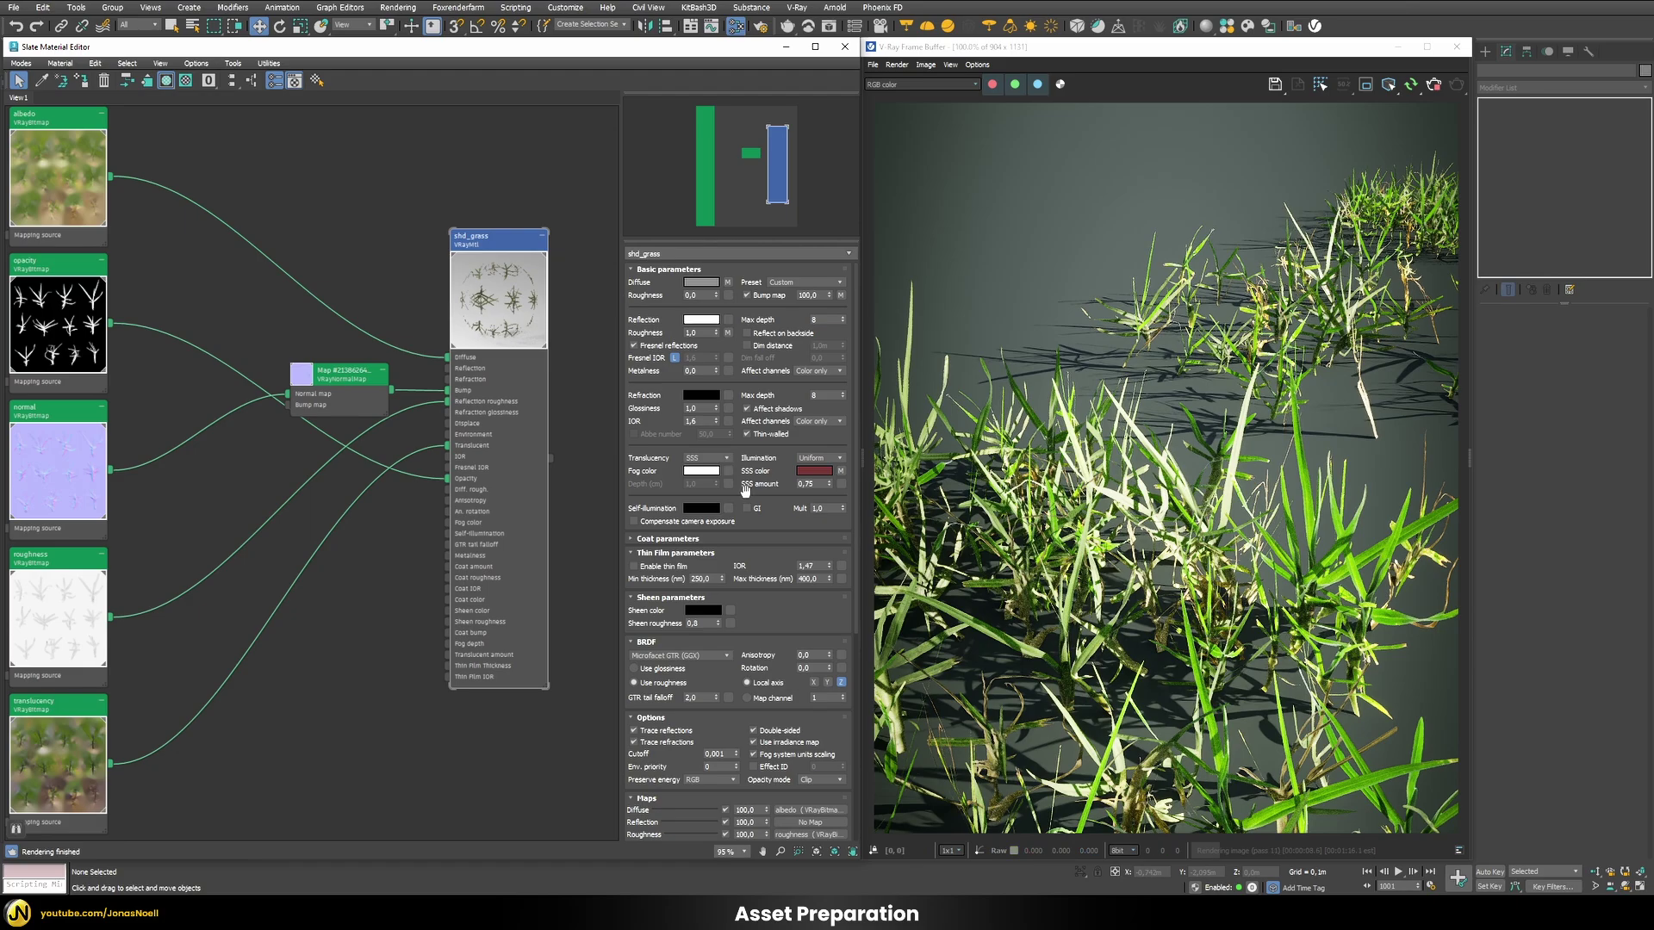
# Step: Try an SSS amount of 0 on shd_grass and set it back to 0,75
pyautogui.doubleClick(817, 484)
pyautogui.write('0')
pyautogui.press('Return')
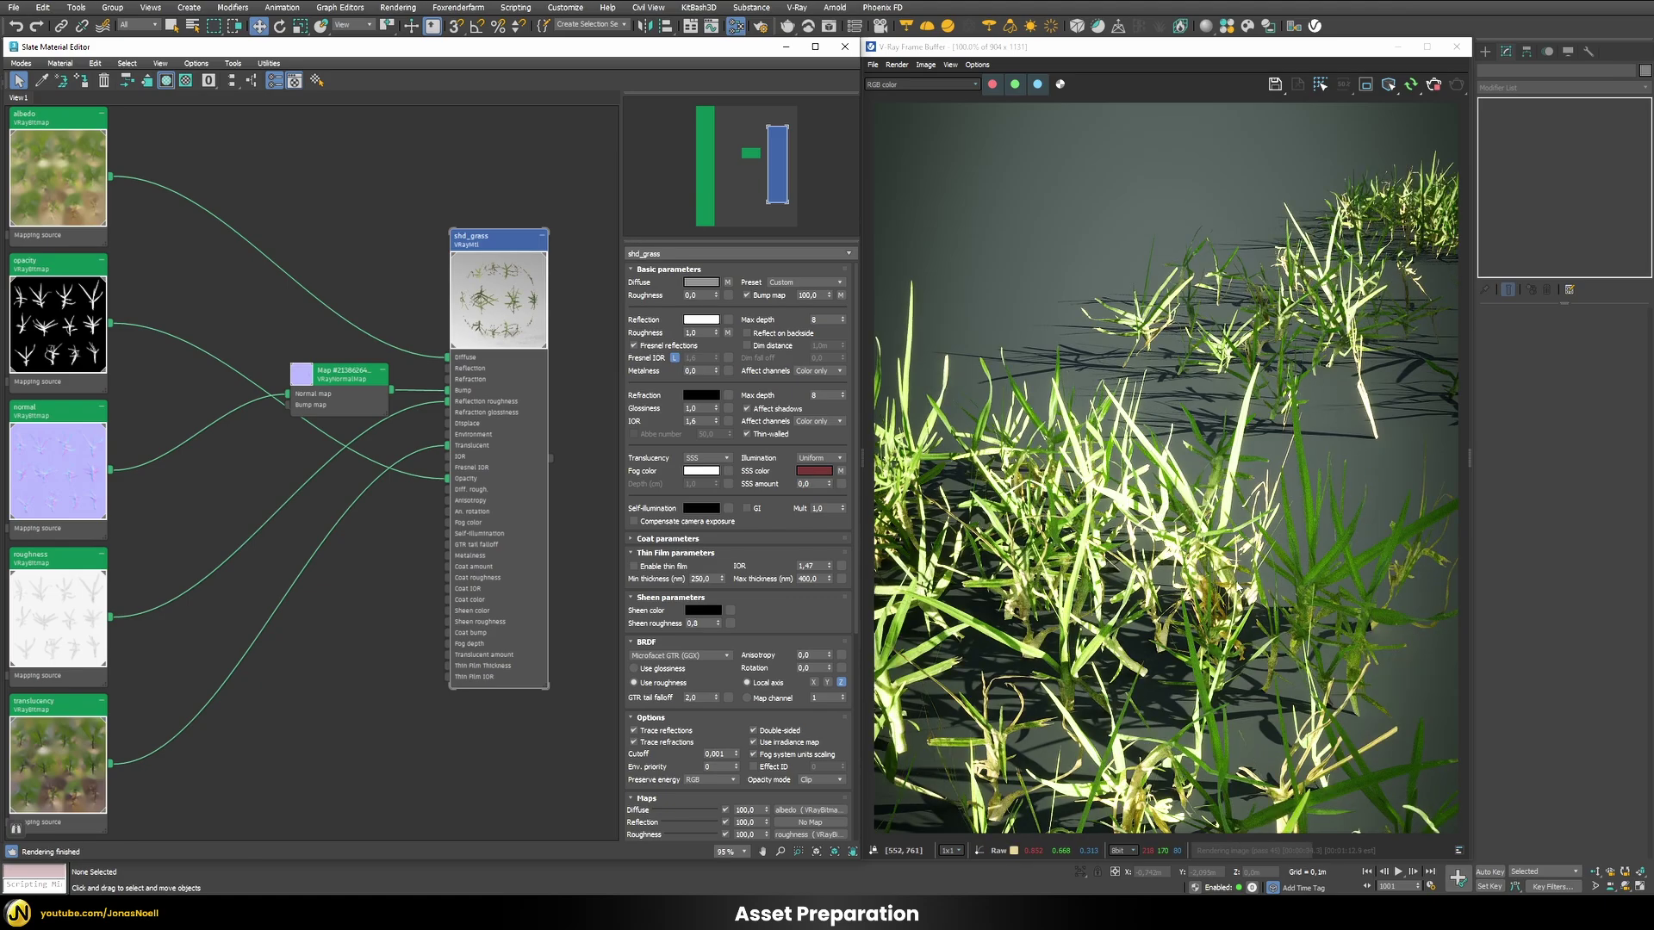
pyautogui.doubleClick(816, 485)
pyautogui.write('0,75')
pyautogui.press('Return')
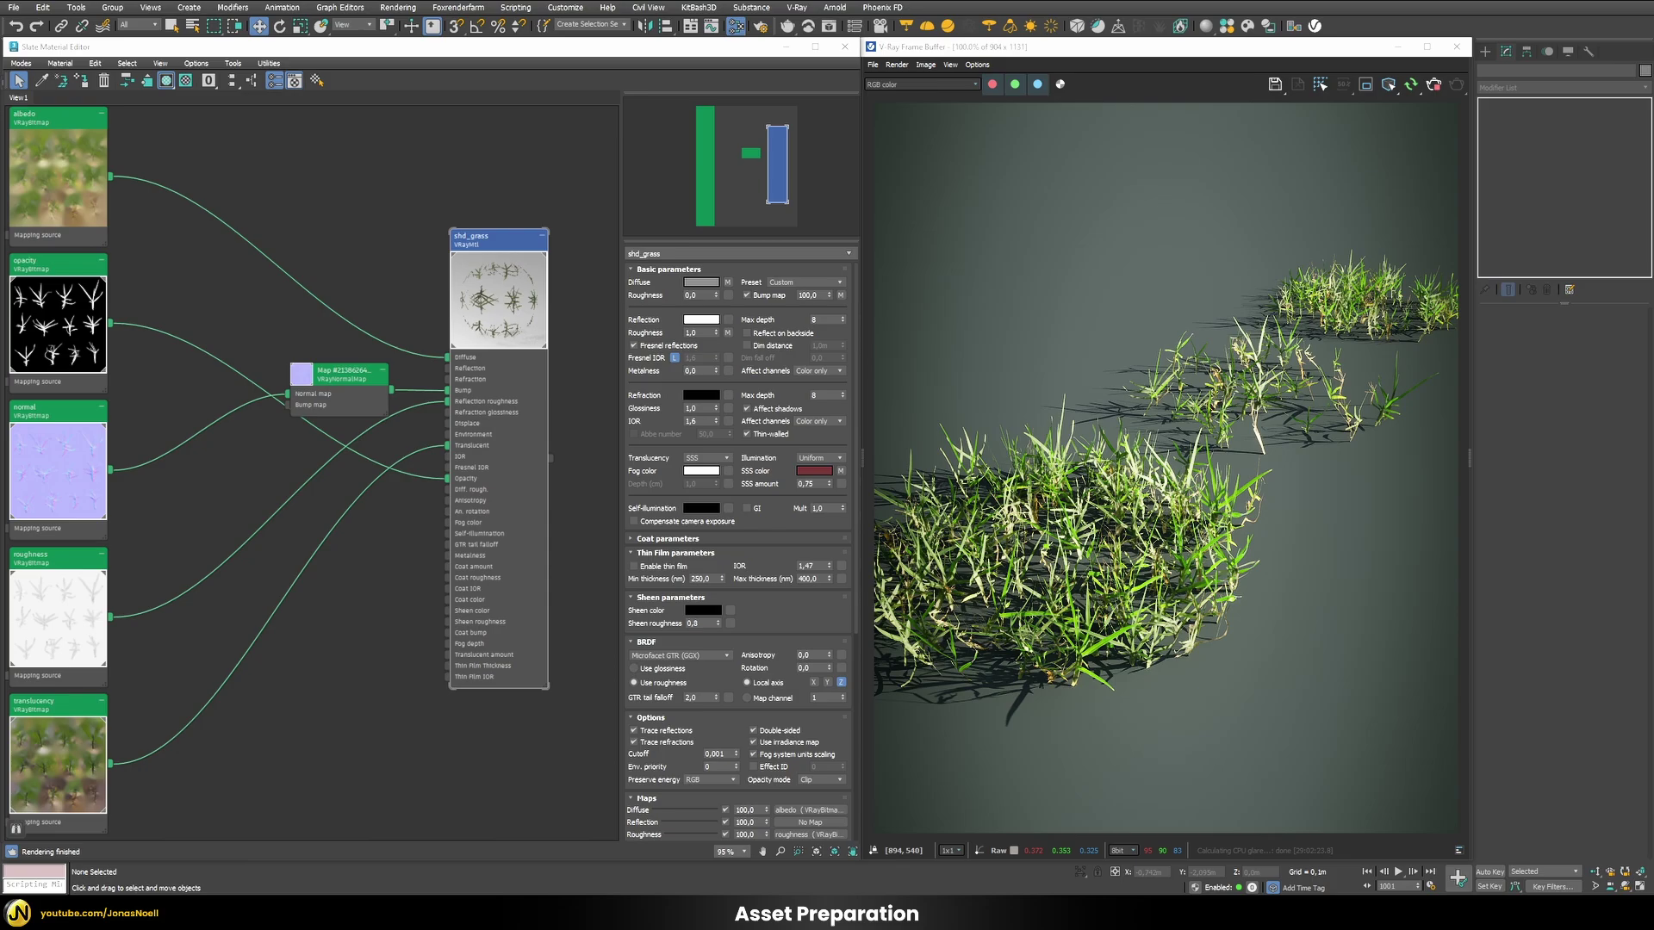
# Step: Add a VRayMultiSubTex map to the shd_grass graph and place it below the normal map node
pyautogui.rightClick(294, 538)
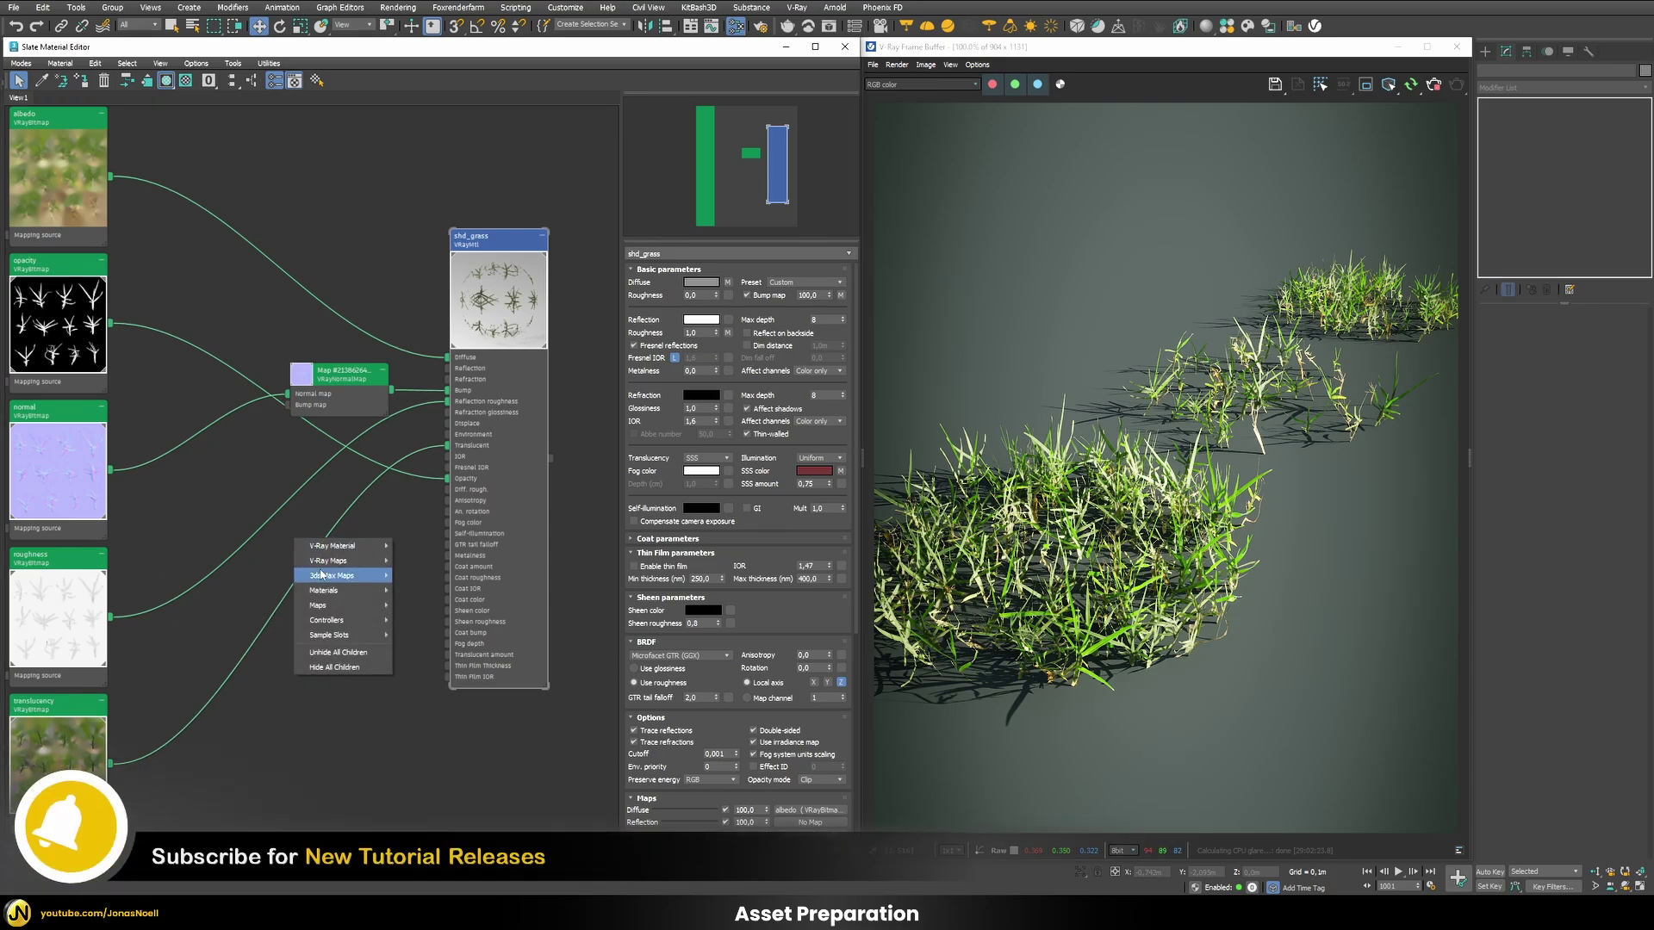
pyautogui.moveTo(344, 560)
pyautogui.click(439, 664)
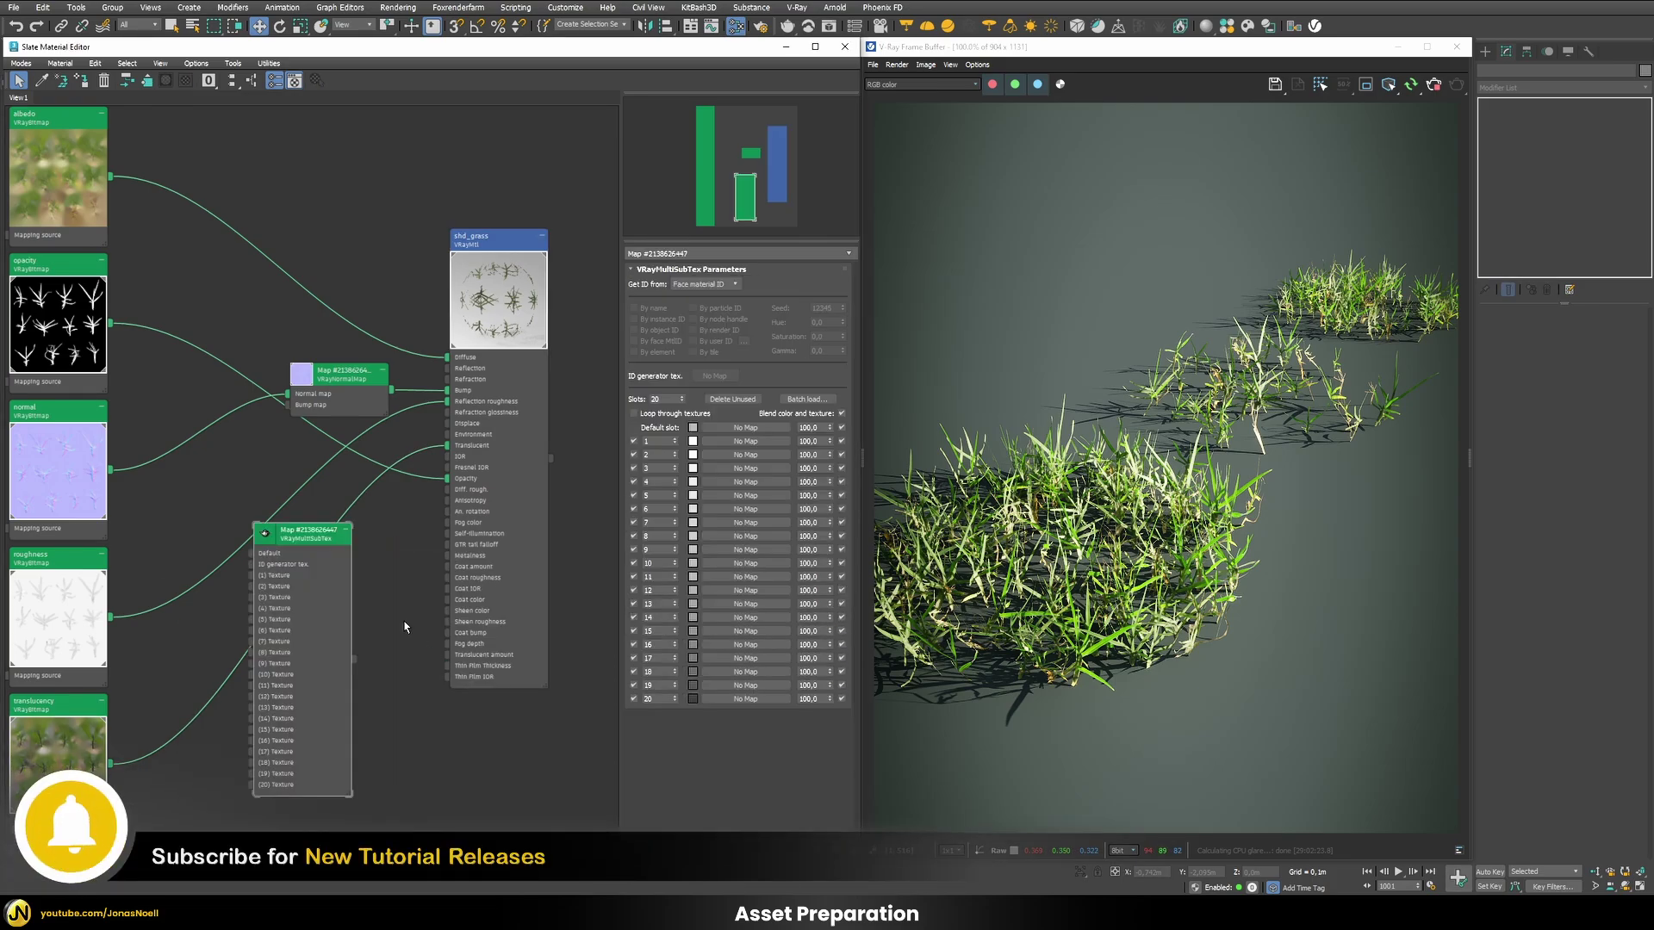
pyautogui.moveTo(301, 538); pyautogui.dragTo(344, 528)
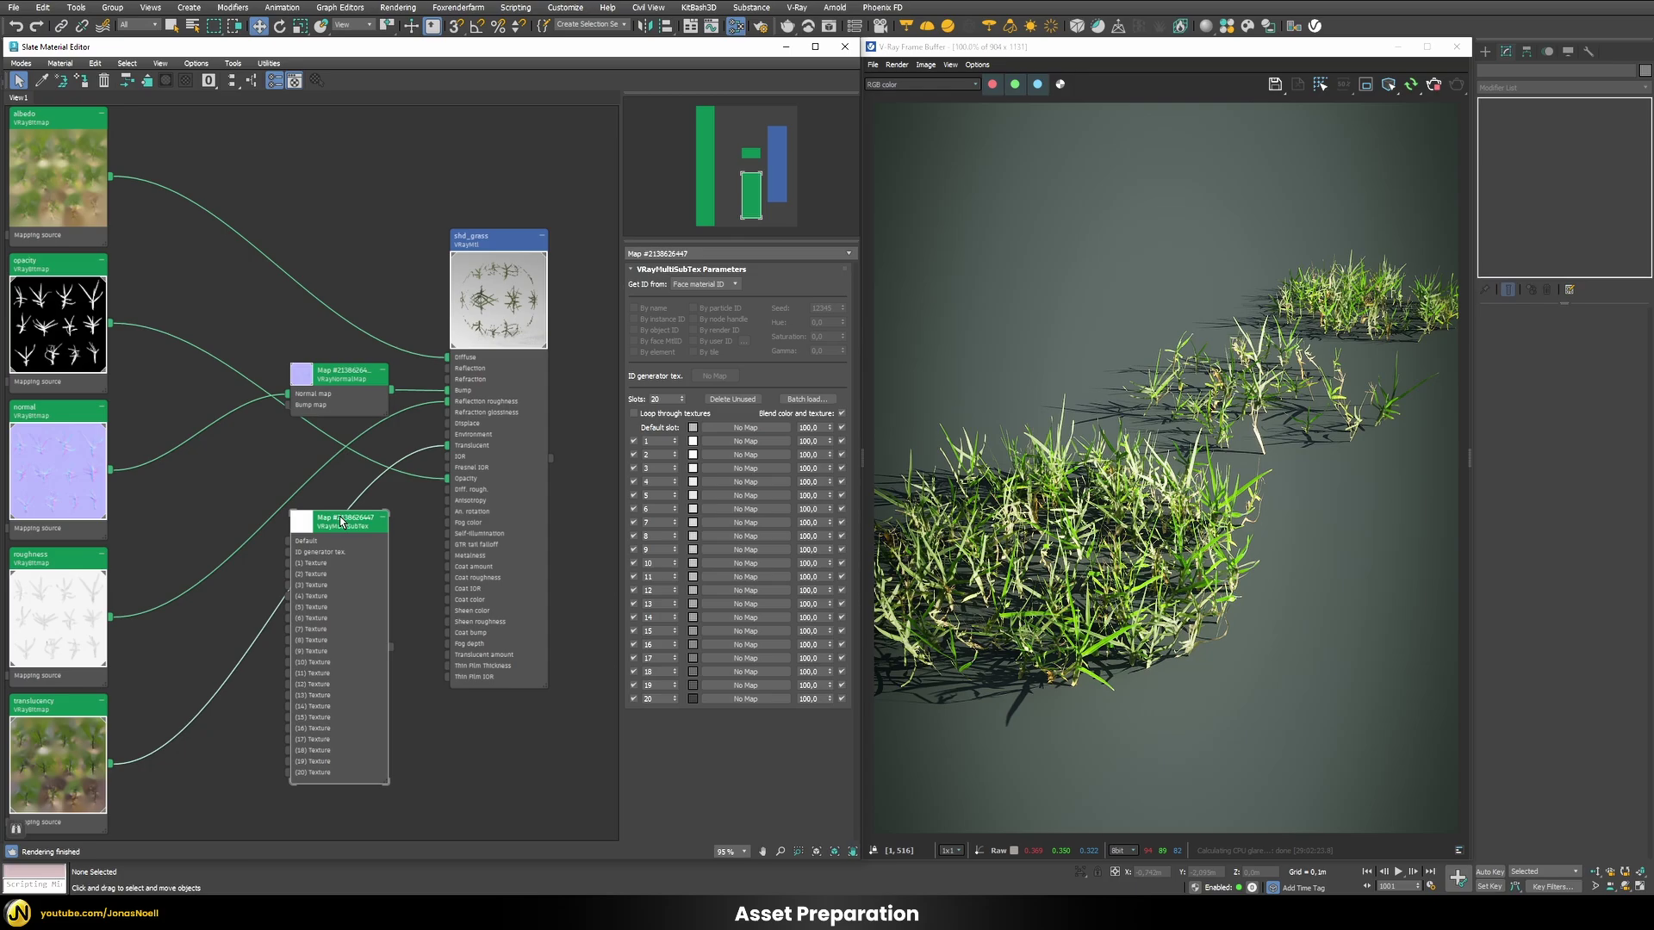
# Step: Set the VRayMultiSubTex map to get its ID from Random and reduce its slots to 0
pyautogui.click(688, 287)
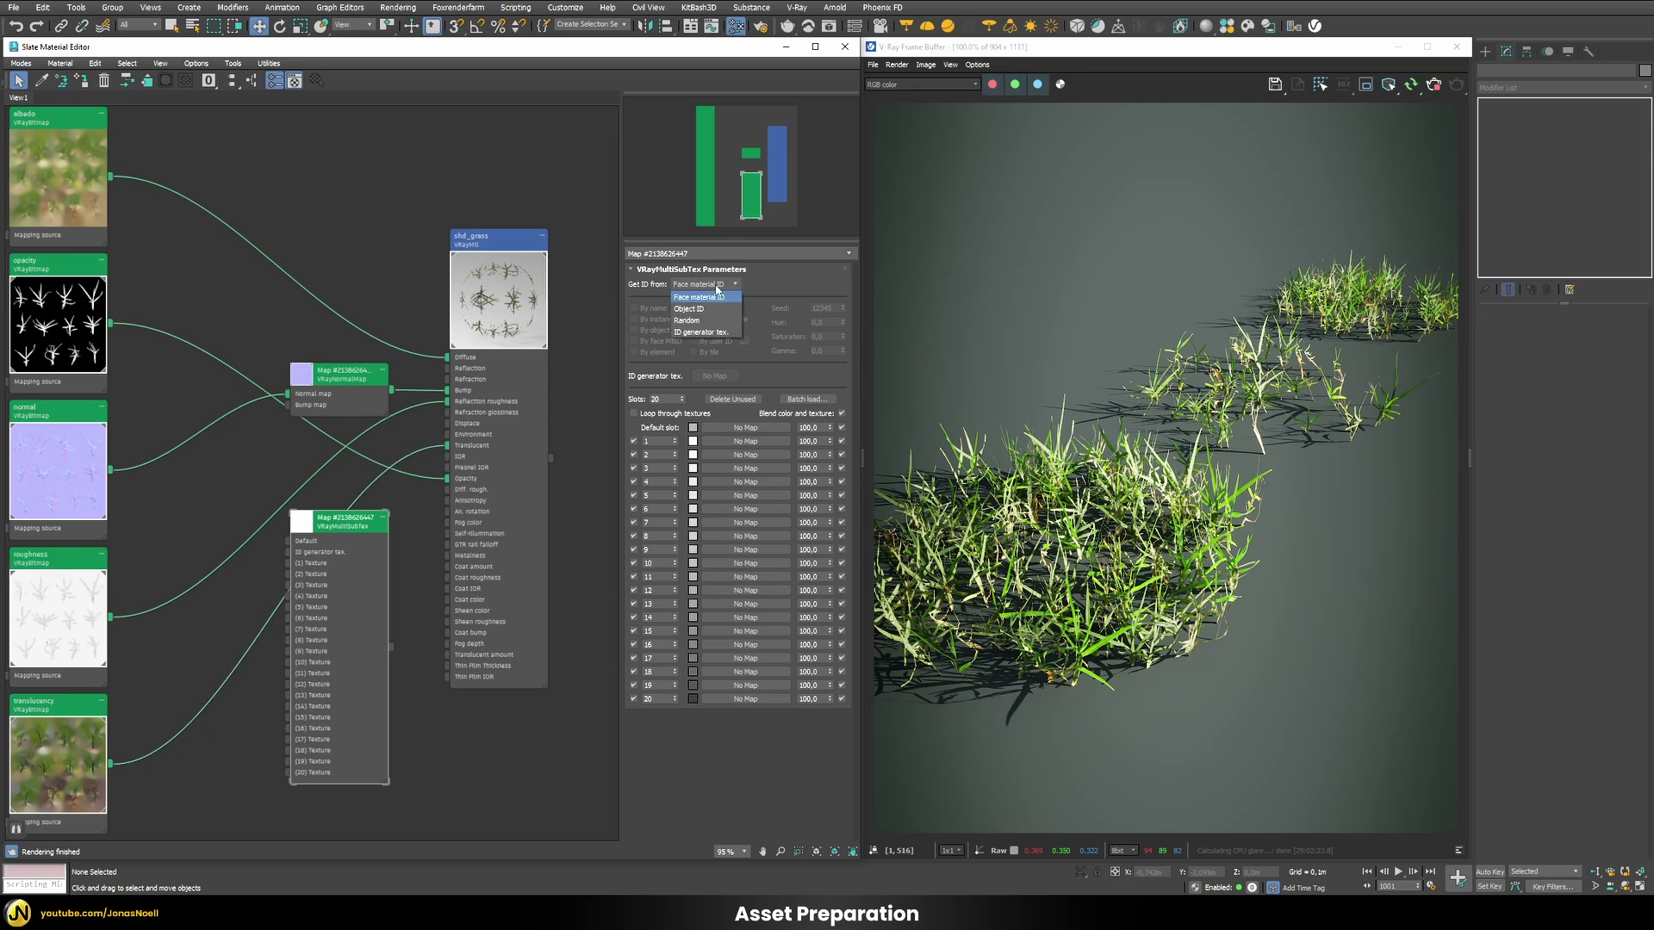
pyautogui.click(689, 322)
pyautogui.click(664, 399)
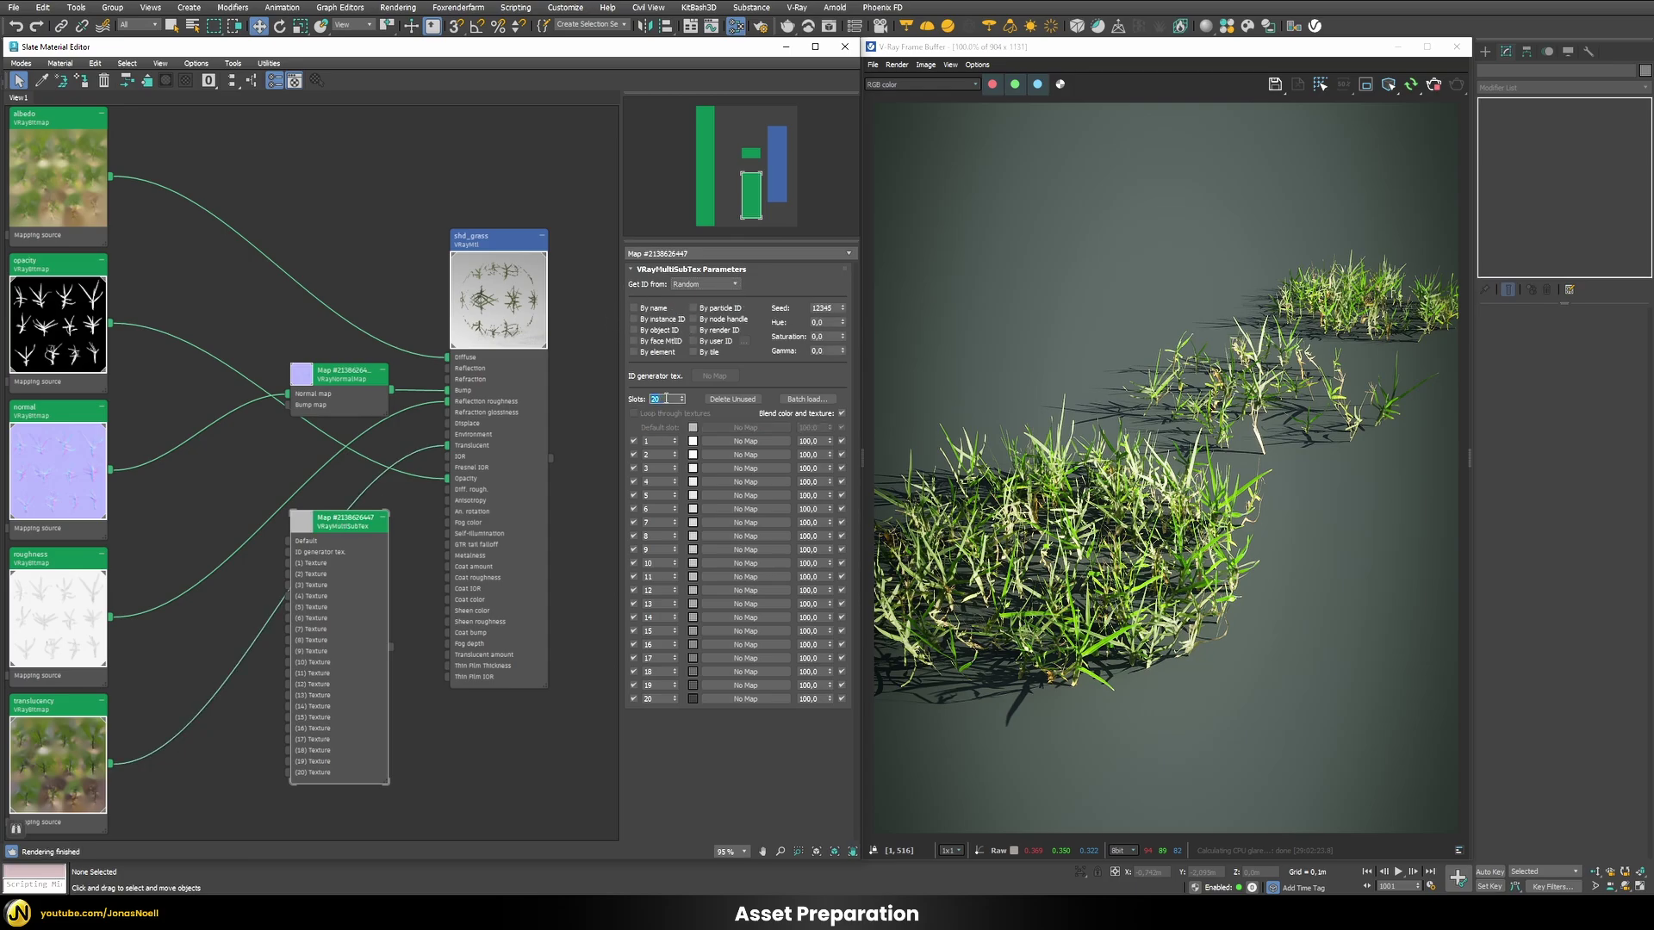
pyautogui.write('0')
pyautogui.press('Return')
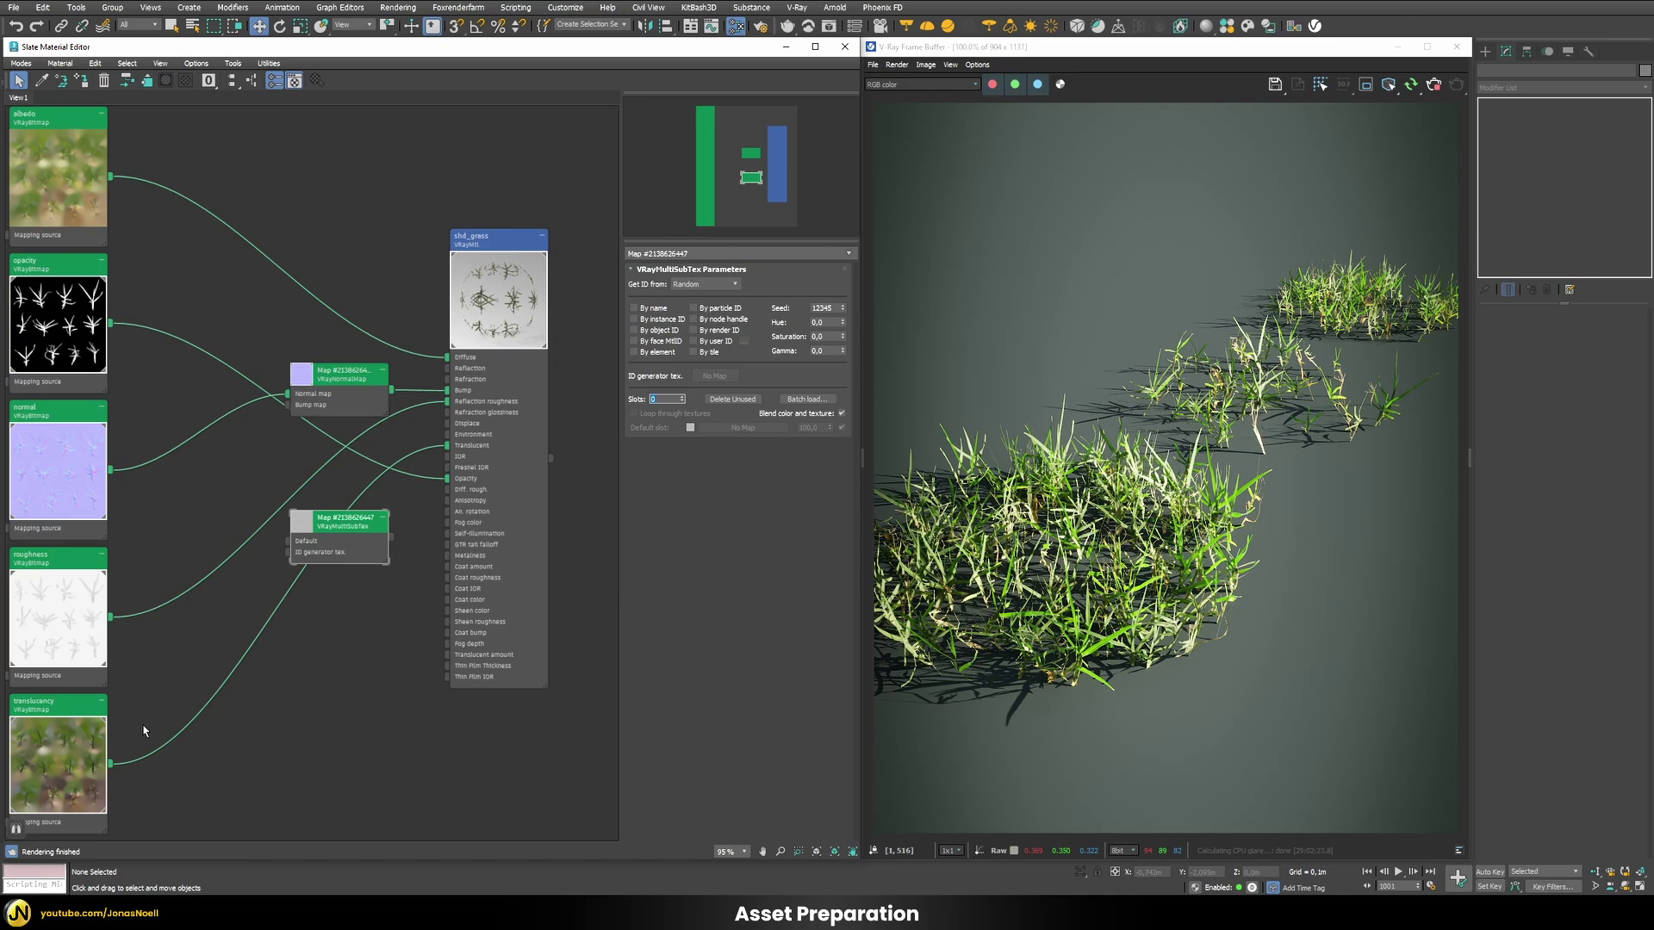
# Step: Route the translucency bitmap through the Default input of the VRayMultiSubTex map into the Translucent slot of shd_grass
pyautogui.moveTo(110, 763); pyautogui.dragTo(287, 541)
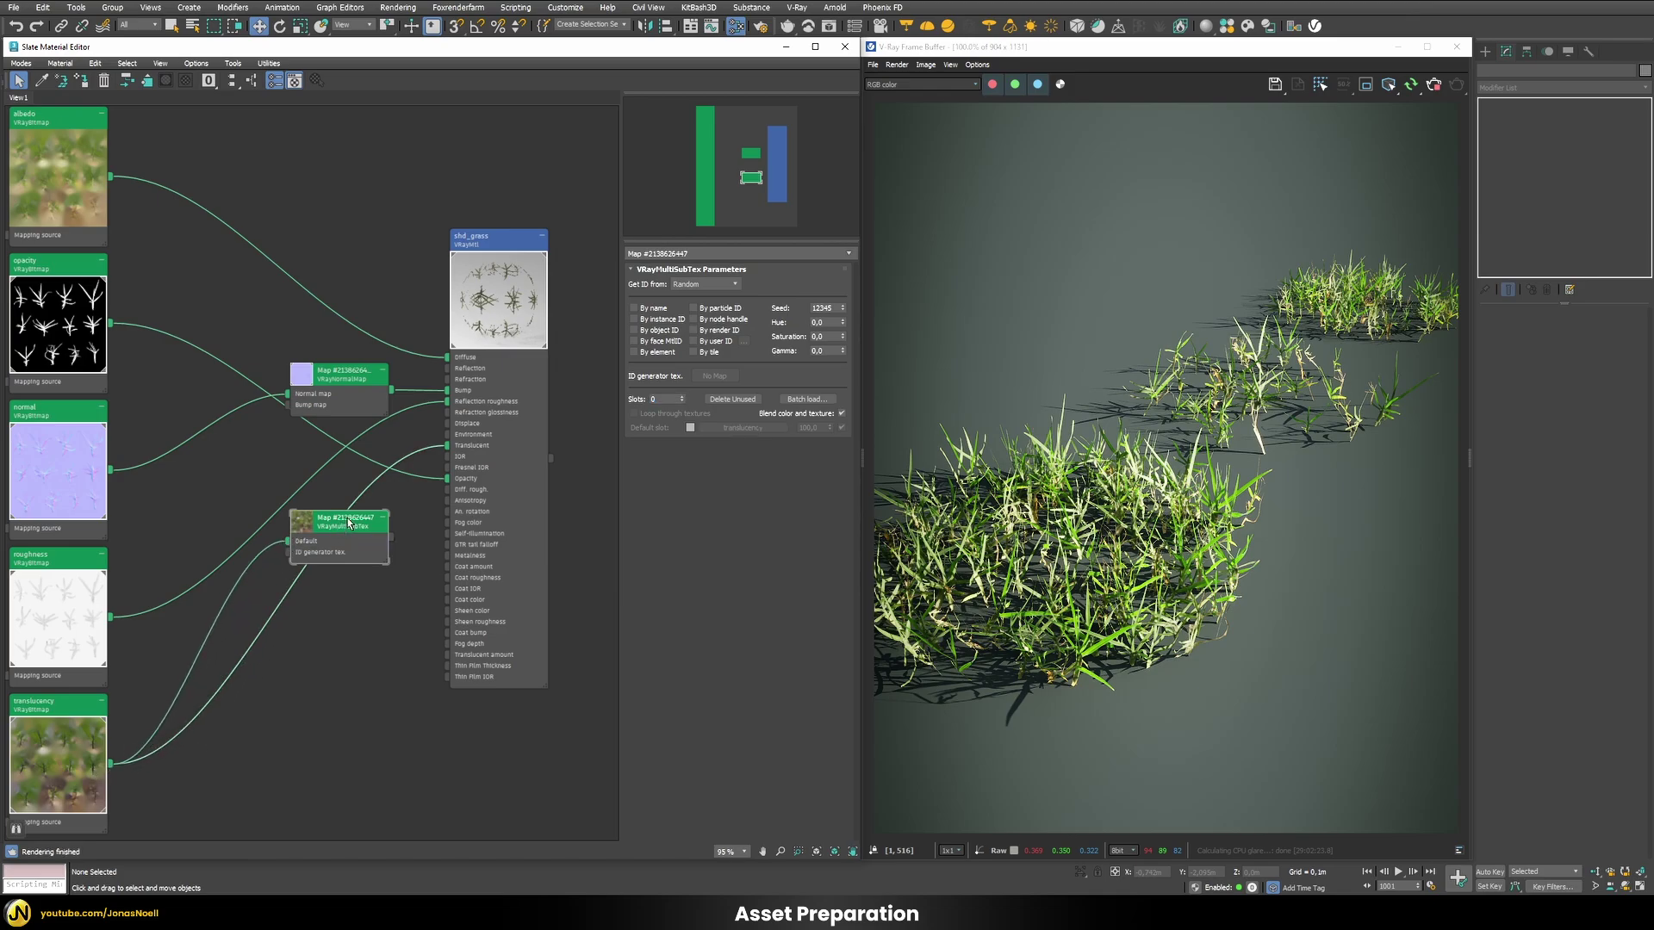
pyautogui.moveTo(429, 465); pyautogui.dragTo(446, 456)
pyautogui.moveTo(449, 451); pyautogui.dragTo(447, 445)
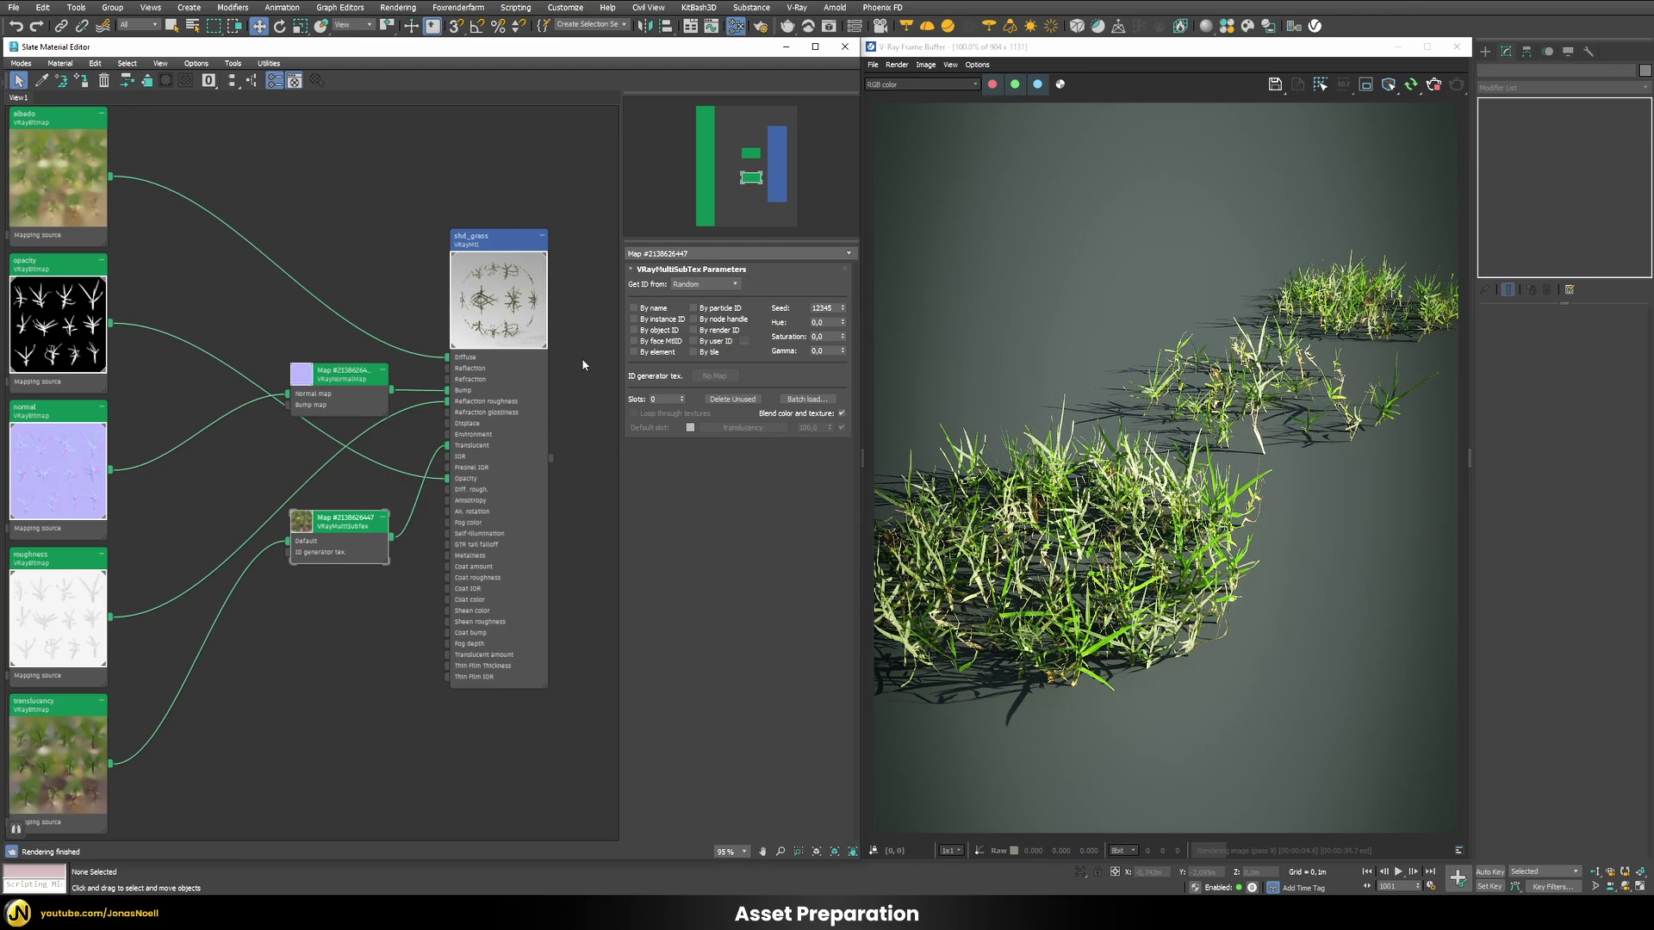
# Step: Enable randomization by element and by particle ID on the VRayMultiSubTex map and try a hue variation of 100
pyautogui.click(633, 353)
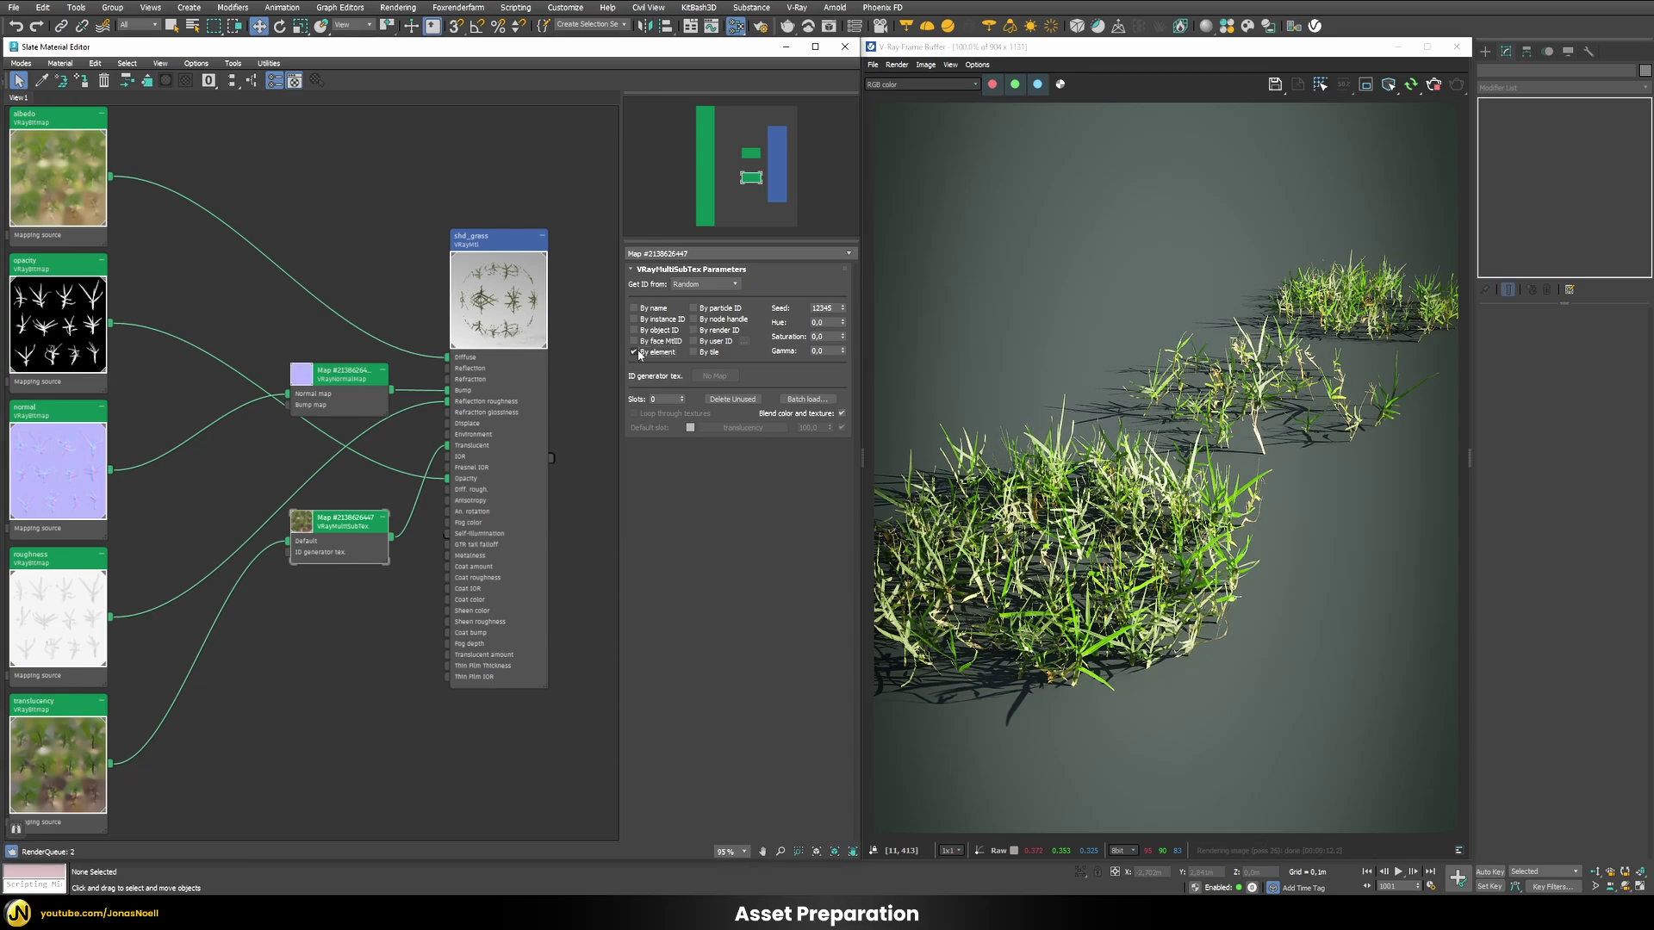
pyautogui.click(710, 312)
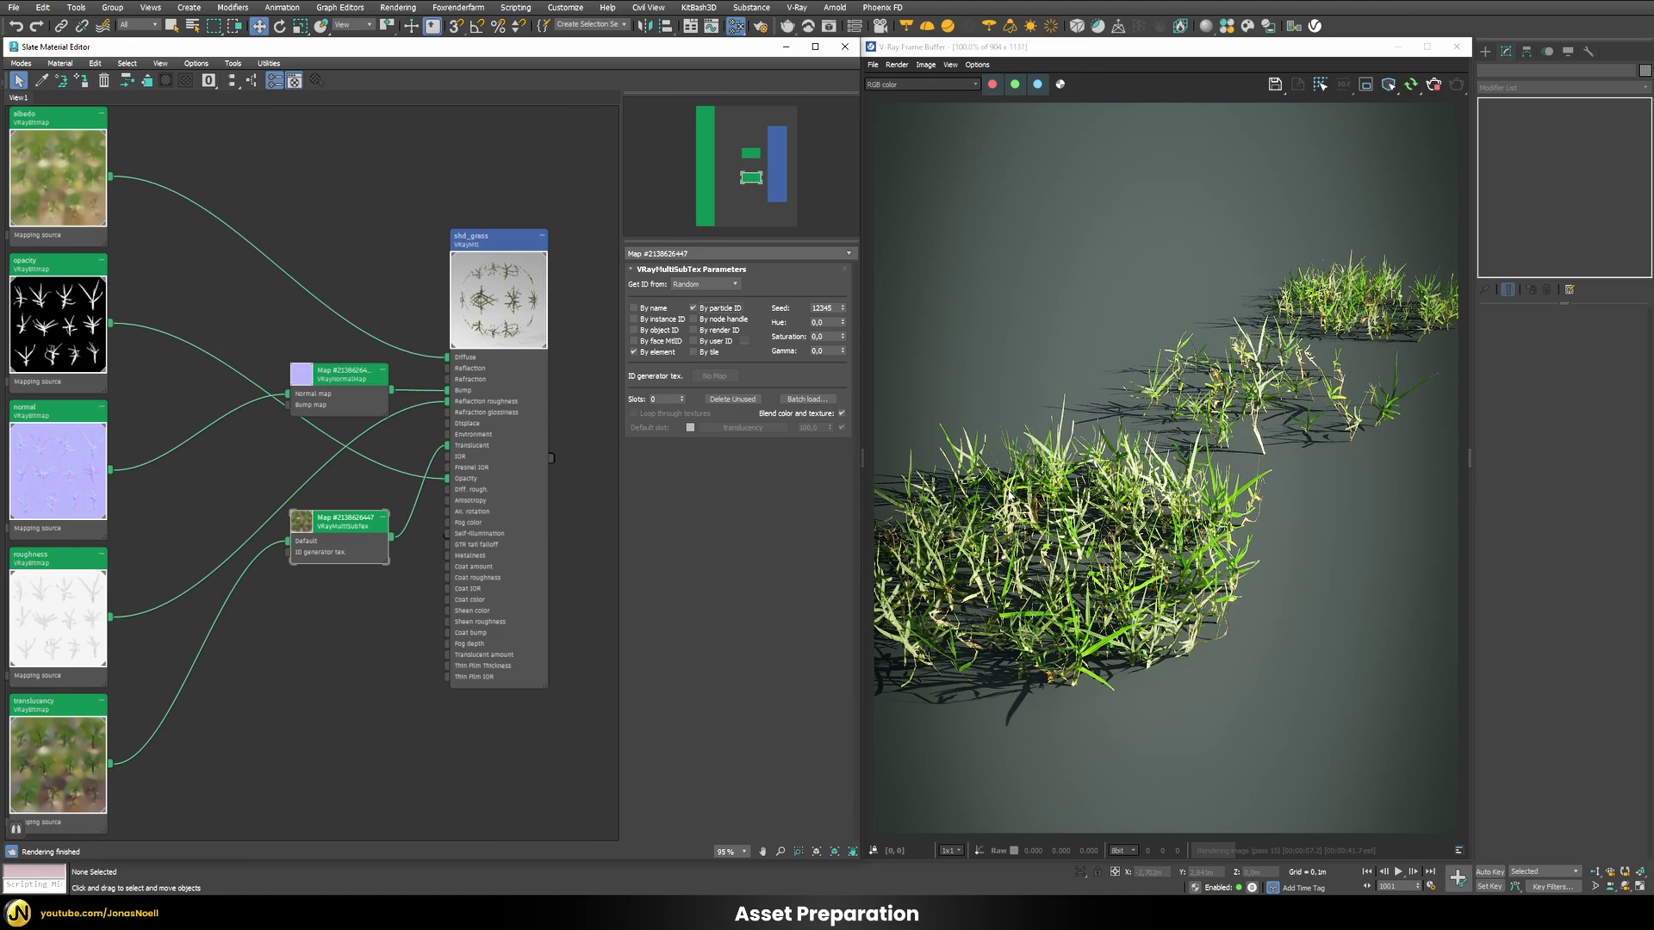
pyautogui.click(818, 323)
pyautogui.write('100')
pyautogui.press('Return')
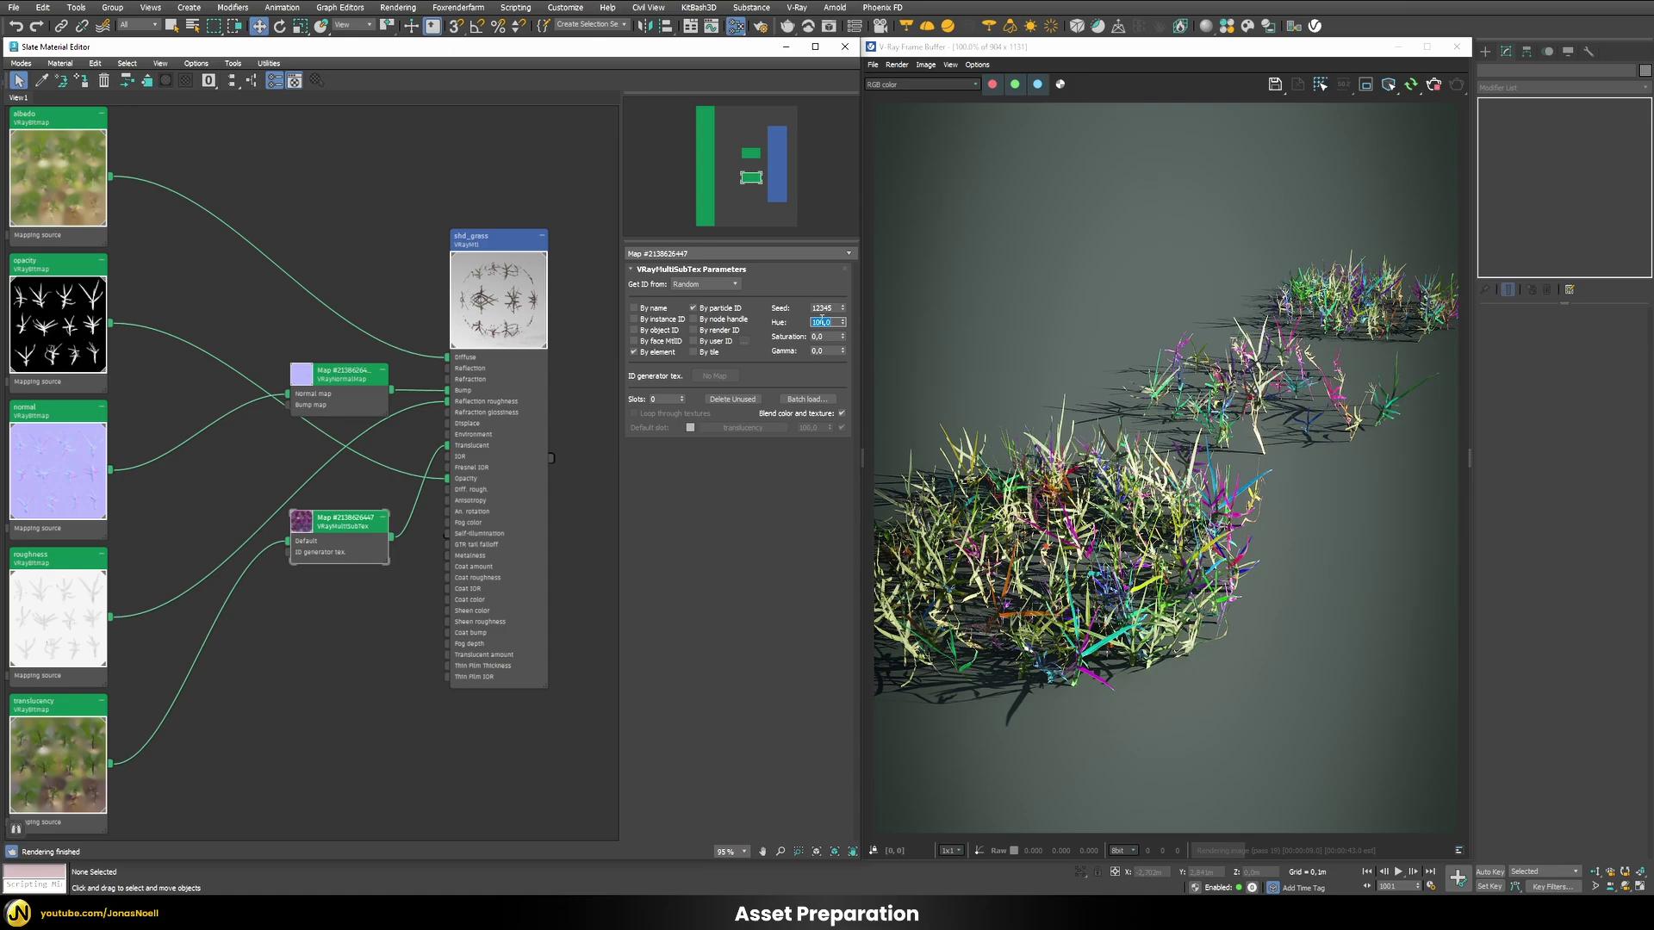
# Step: Set the VRayMultiSubTex random variation to hue 10, saturation 25 and gamma 2
pyautogui.write('10')
pyautogui.press('Return')
pyautogui.press('Tab')
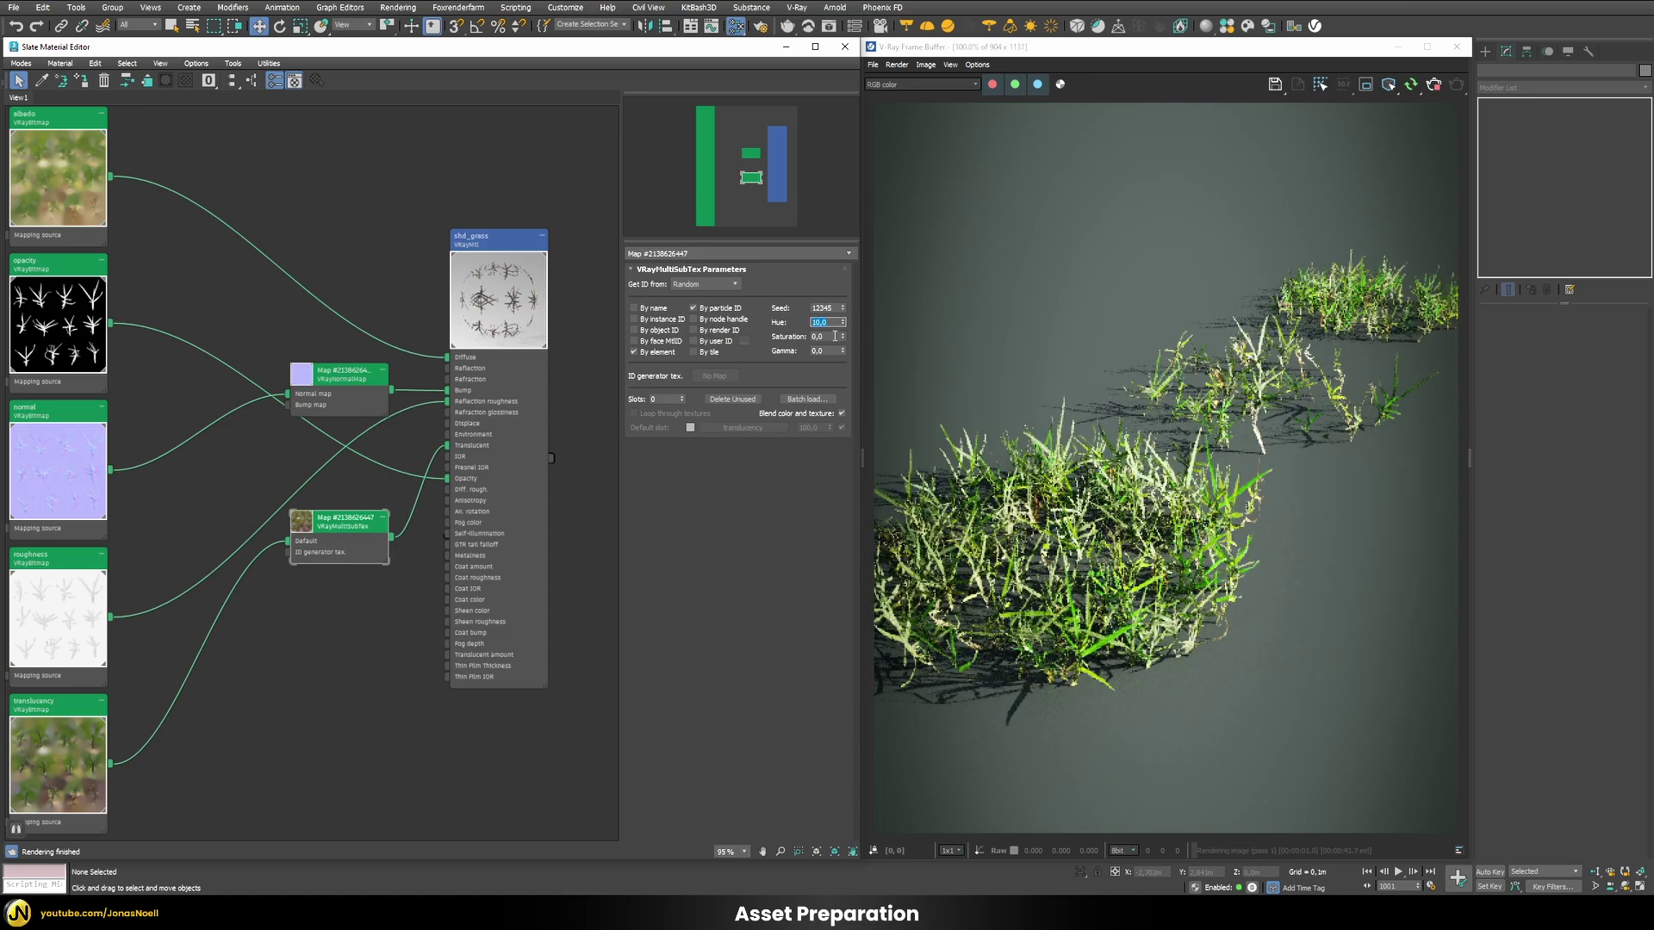
pyautogui.write('25')
pyautogui.press('Return')
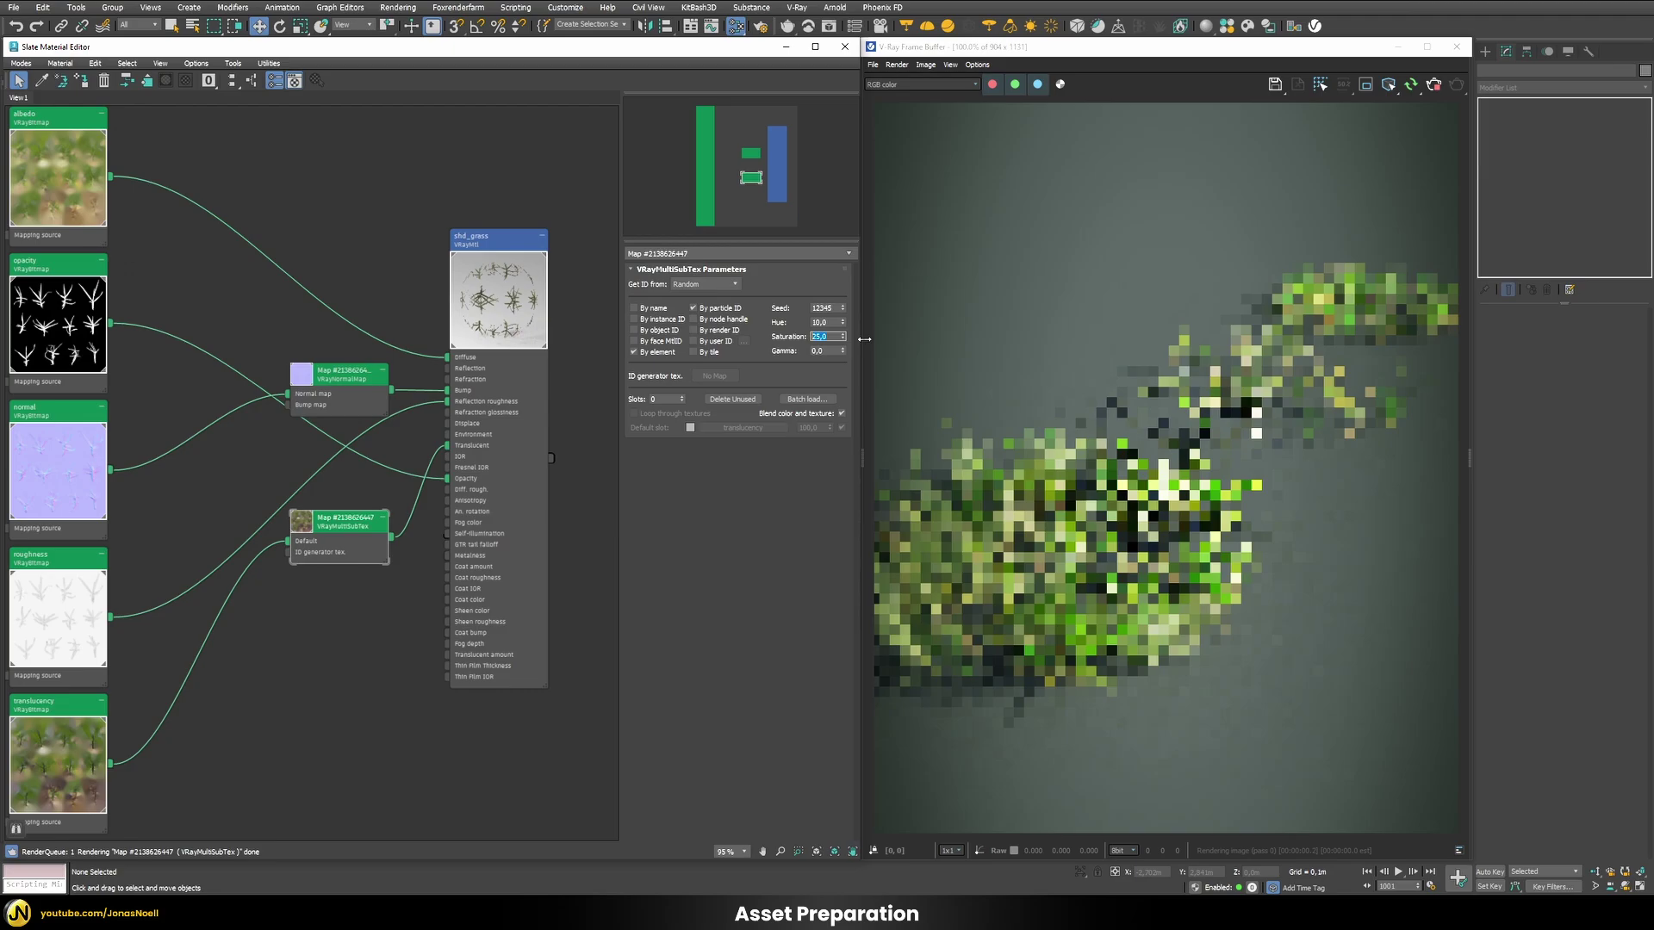
pyautogui.press('Tab')
pyautogui.write('2')
pyautogui.press('Return')
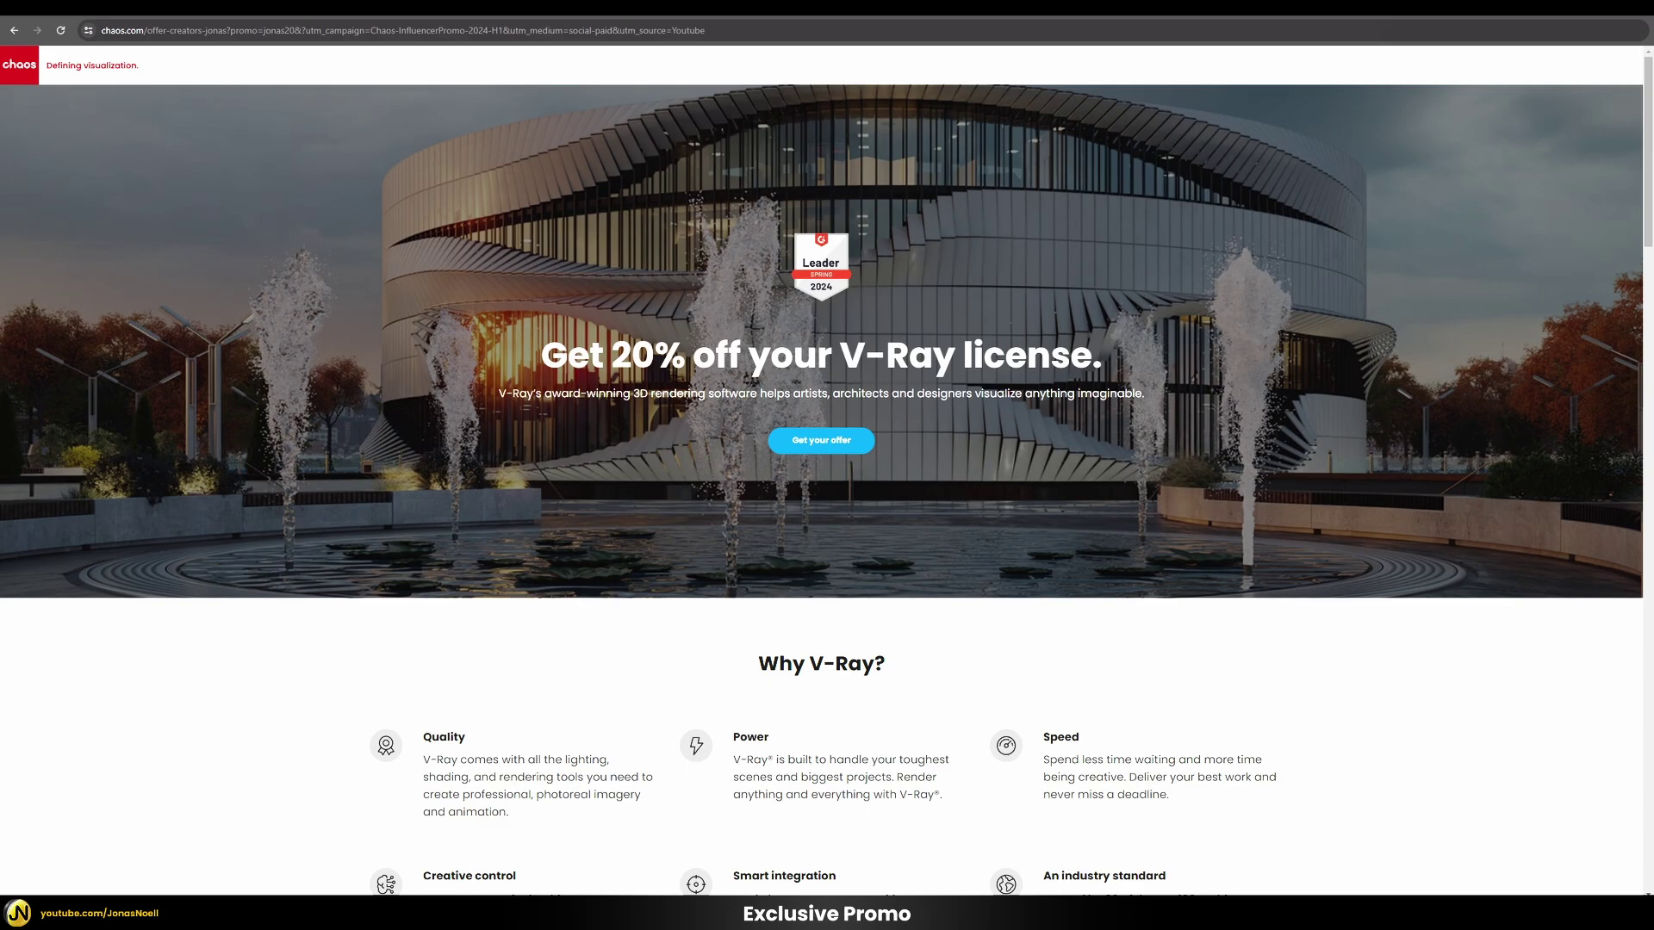
# Step: Review the V-Ray license discount page on chaos.com, from the headline down to the special offer plans
pyautogui.moveTo(534, 366); pyautogui.dragTo(1134, 359)
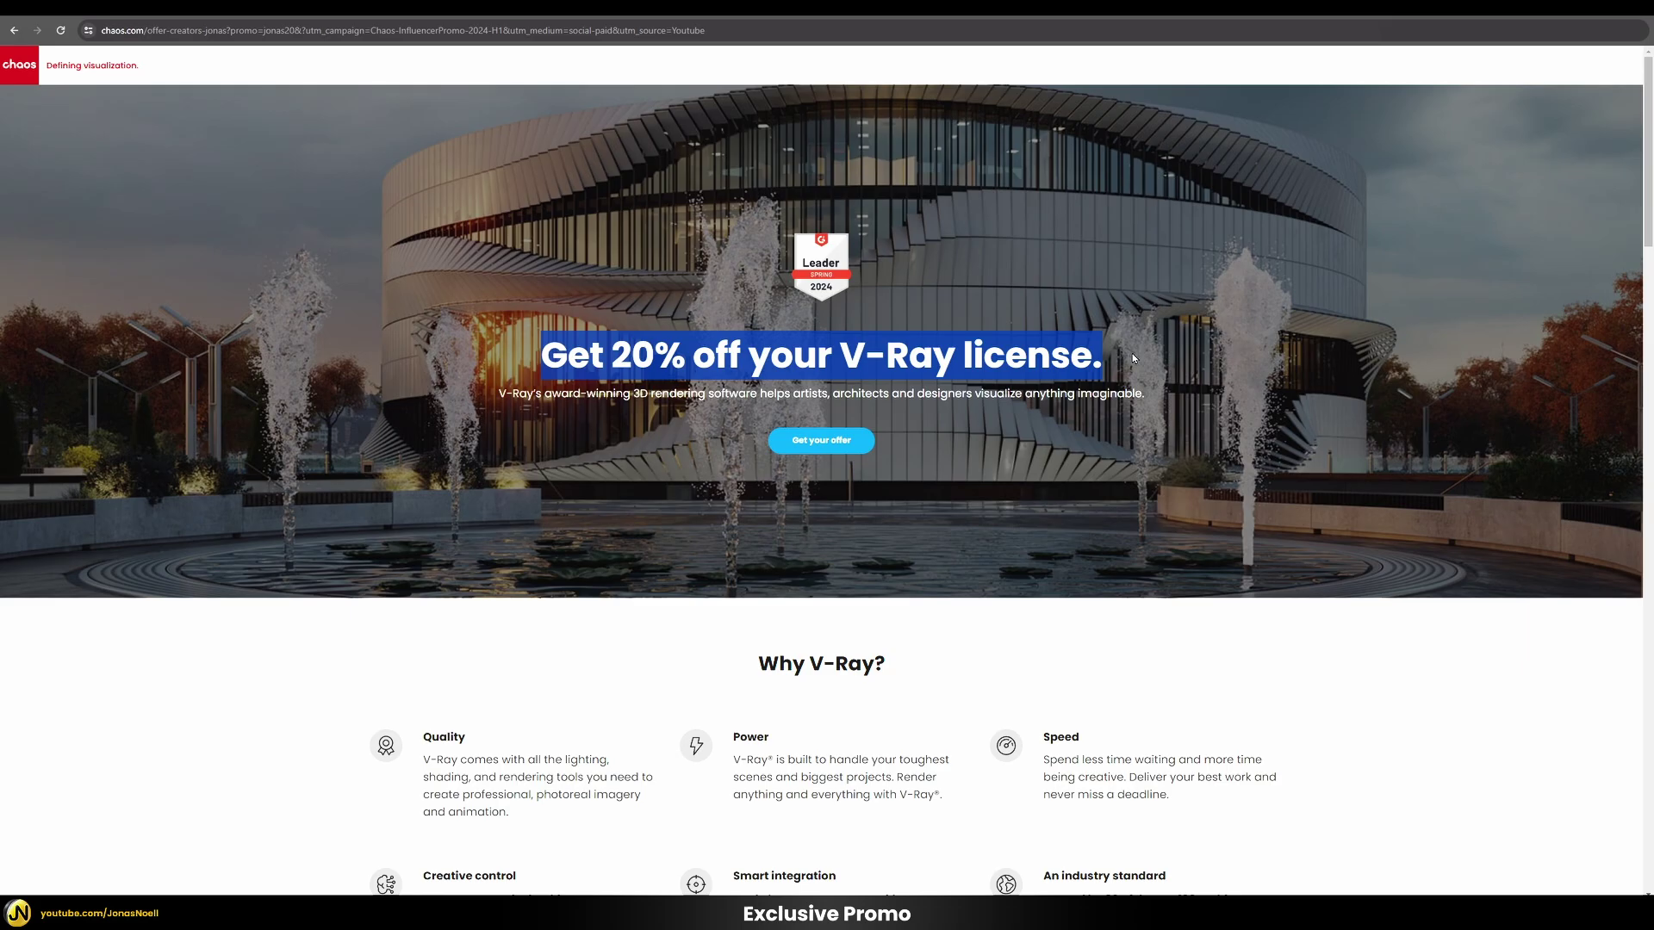
pyautogui.click(1133, 358)
pyautogui.scroll(-20, 1371, 441)
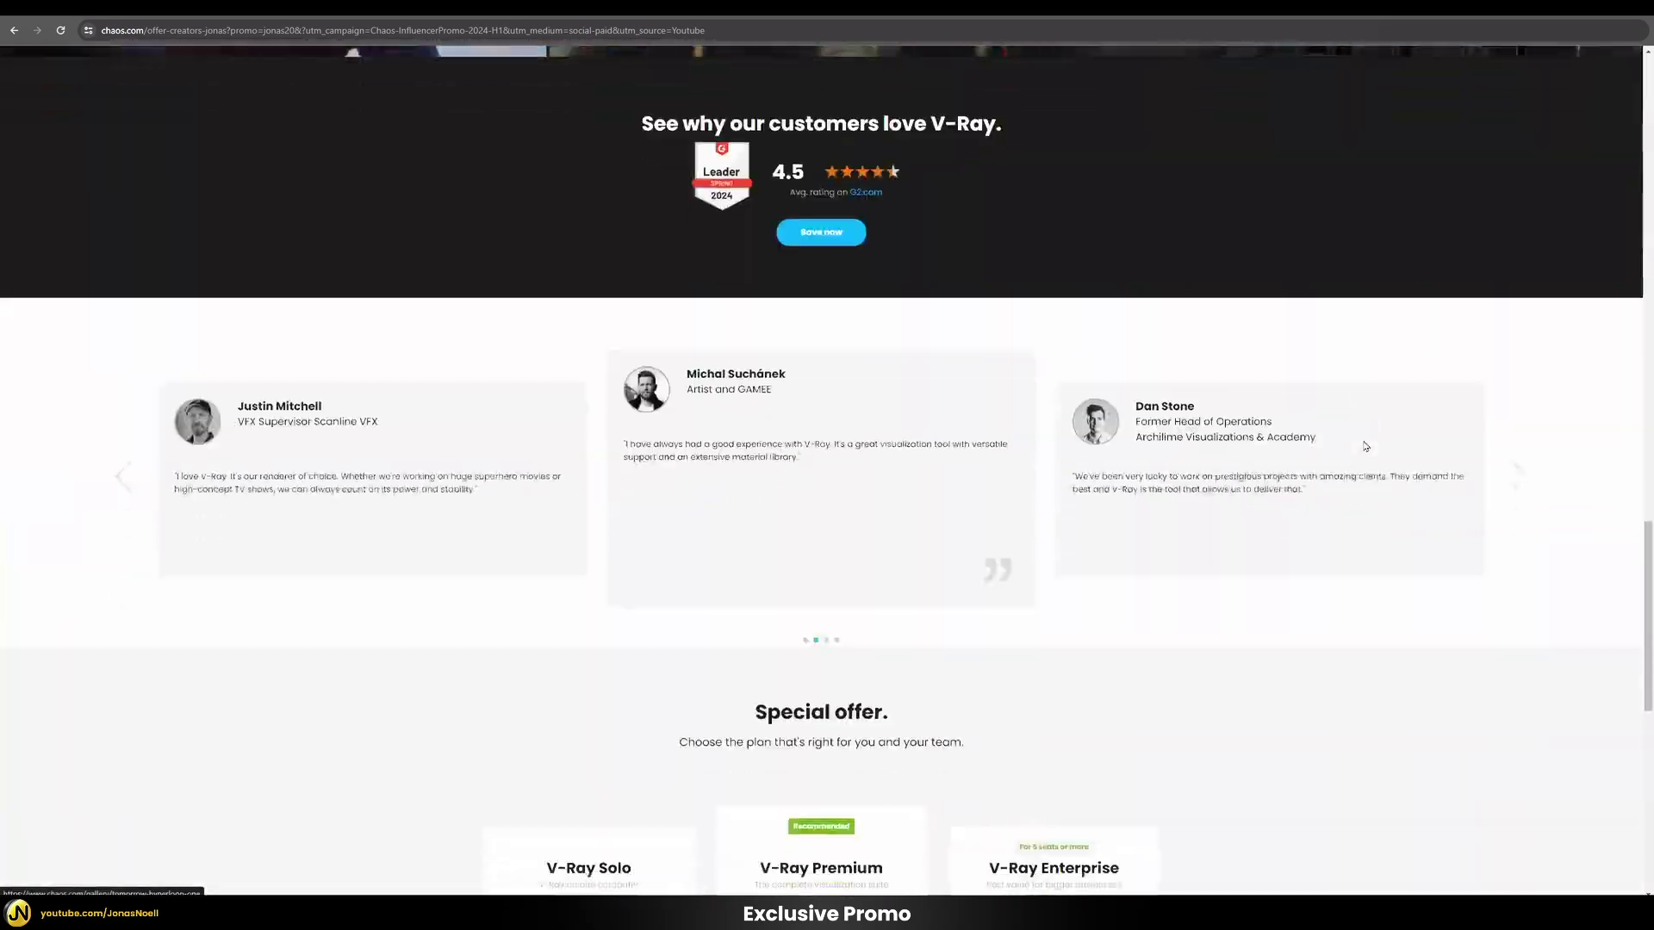
pyautogui.scroll(-7, 1365, 446)
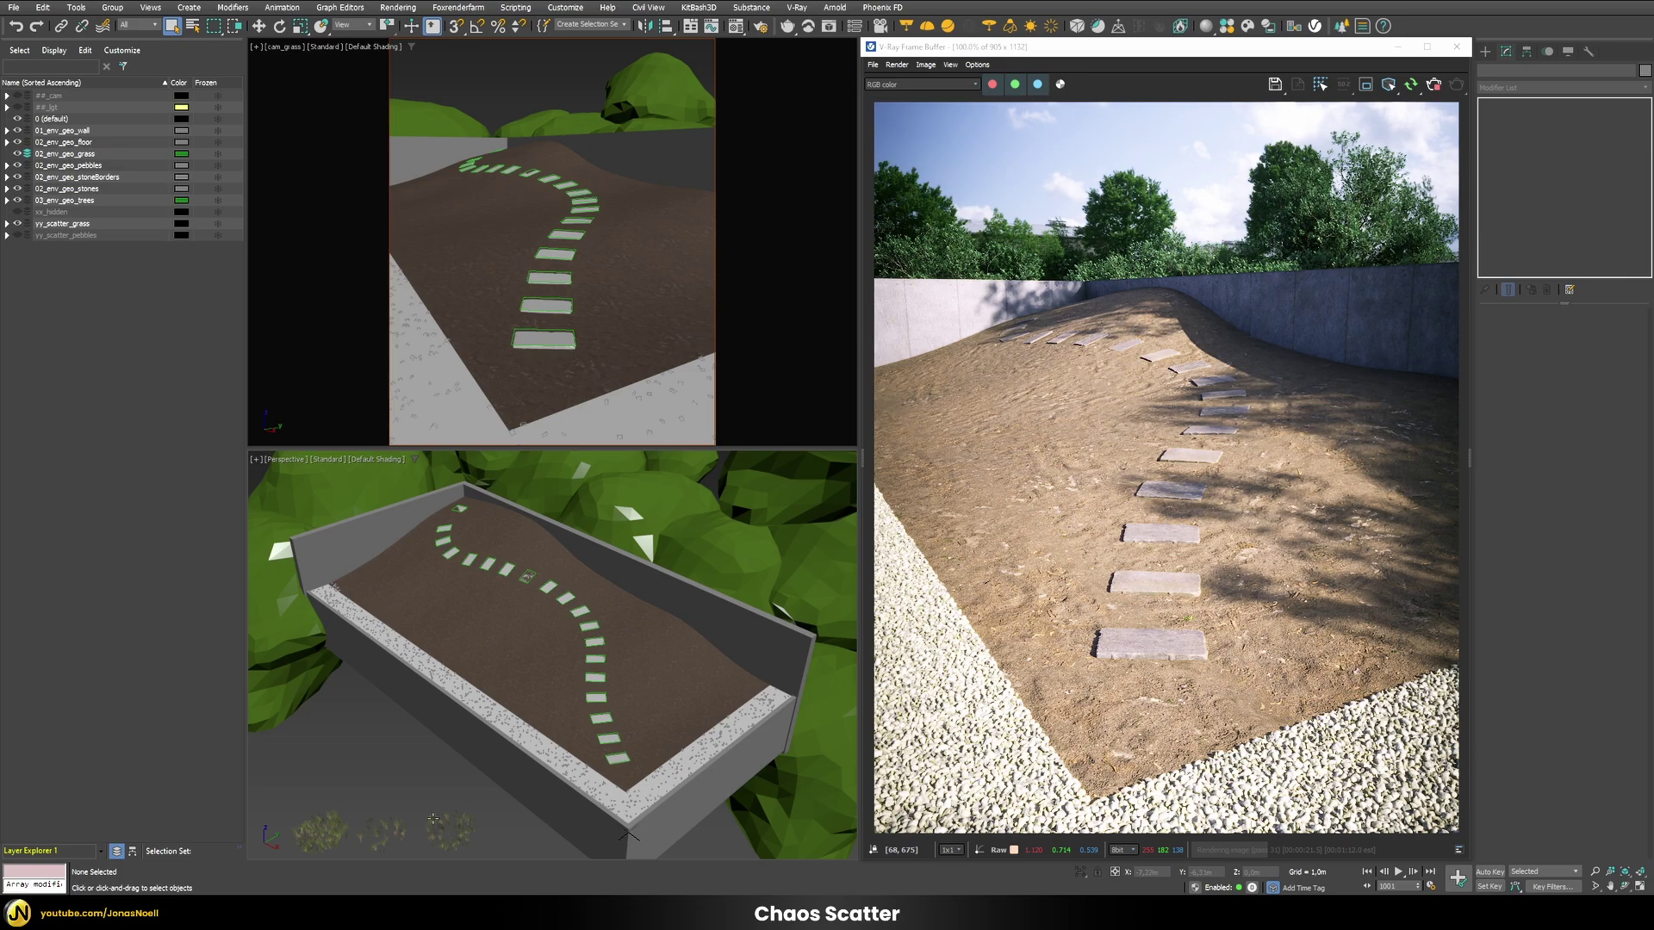
# Step: In 3ds Max, create a Chaos Scatter object beside the garden model near the grass plants and show its parameters
pyautogui.moveTo(465, 814); pyautogui.dragTo(299, 848)
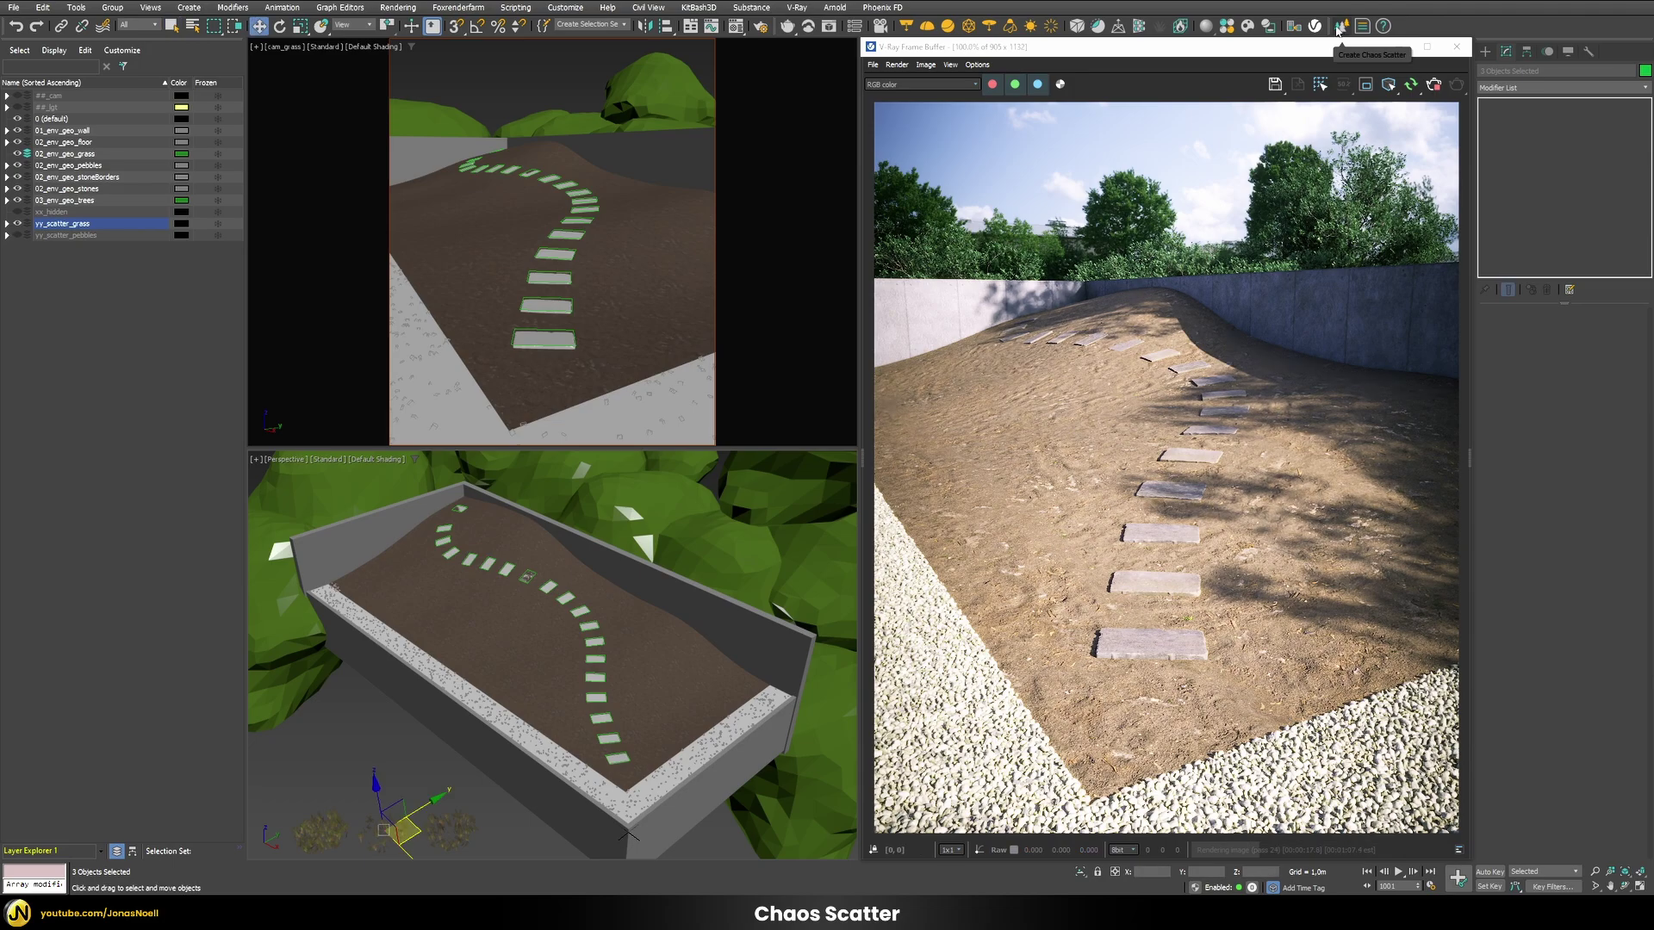
pyautogui.click(1343, 28)
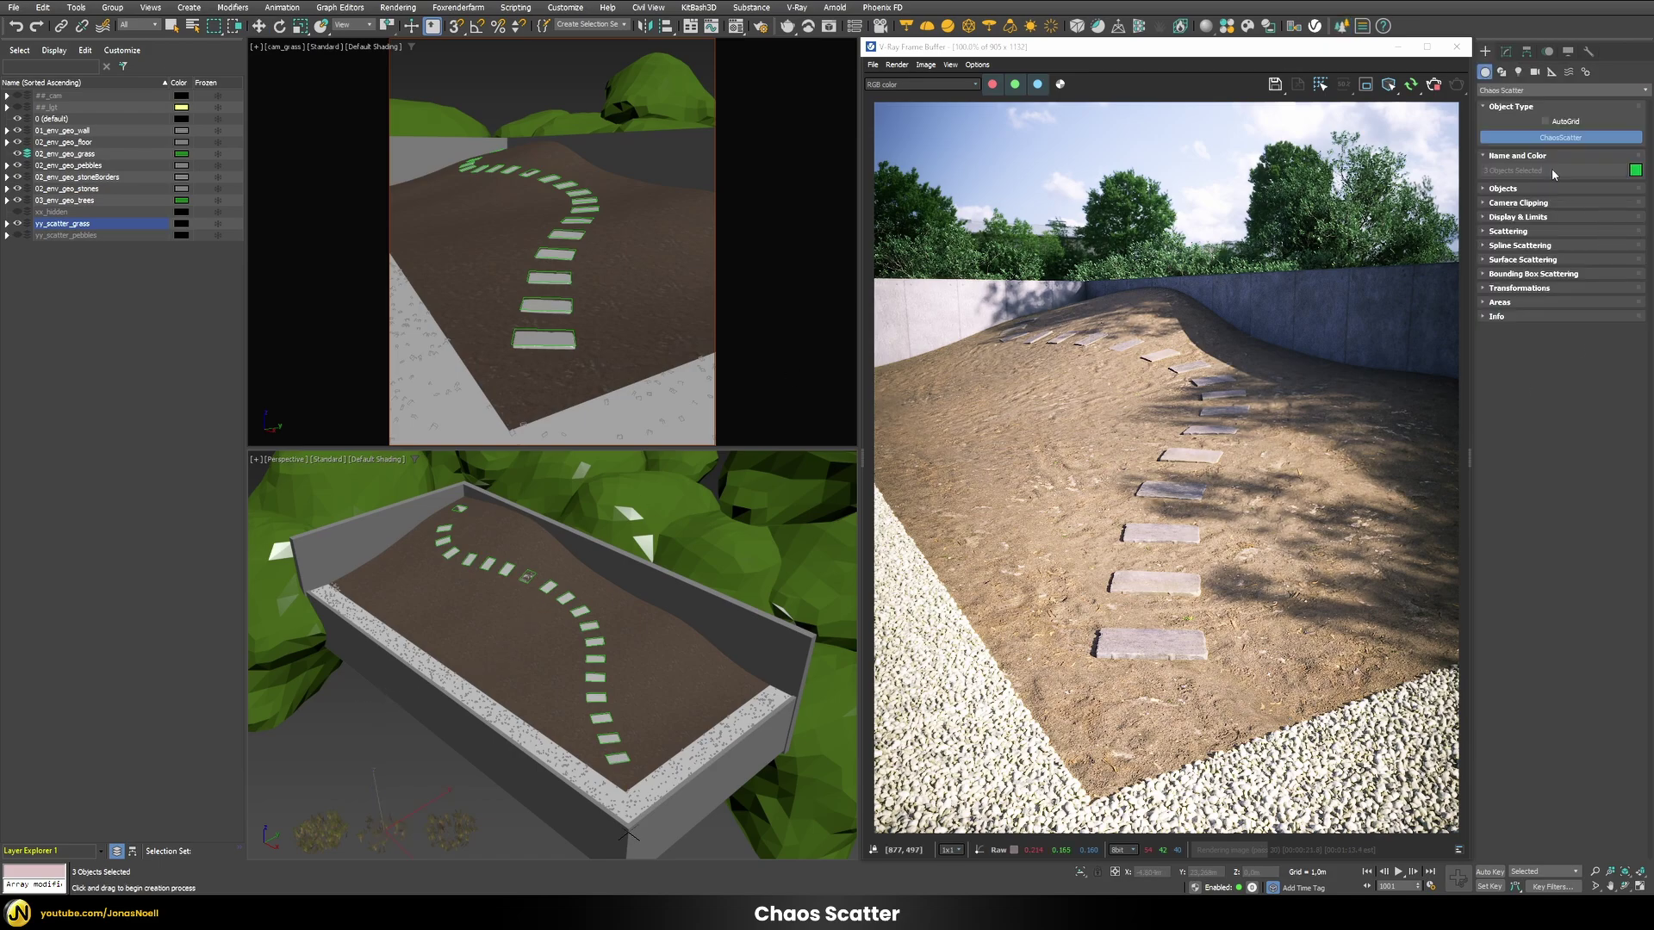
pyautogui.moveTo(338, 752); pyautogui.dragTo(368, 774)
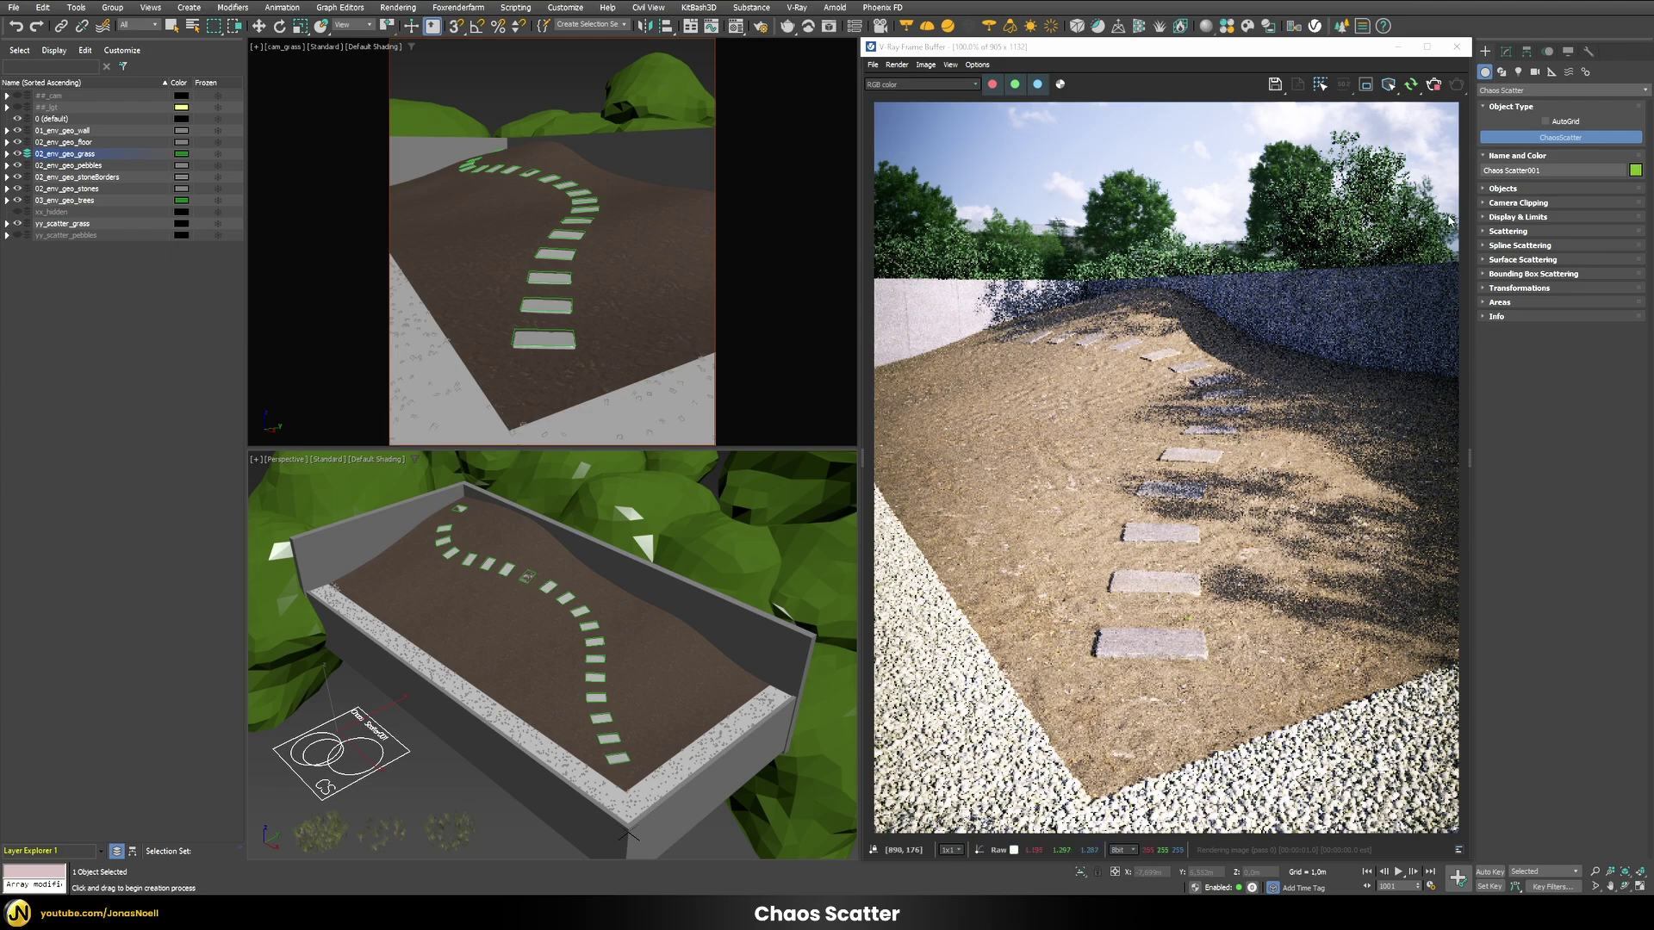
pyautogui.click(1507, 54)
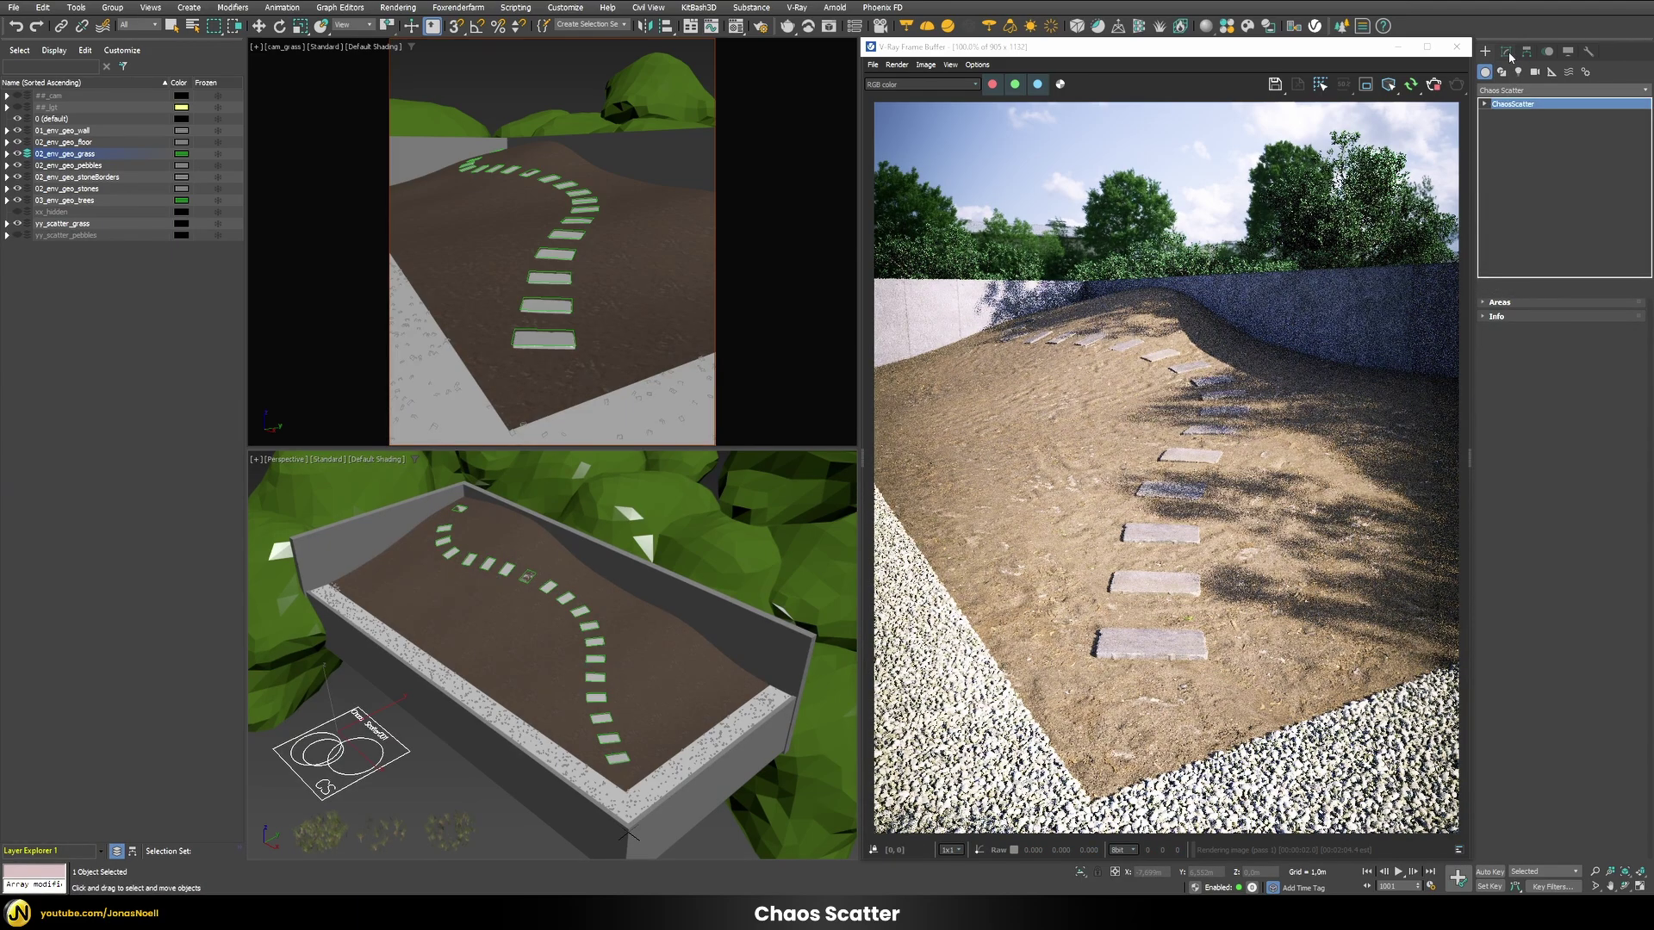
pyautogui.press('w')
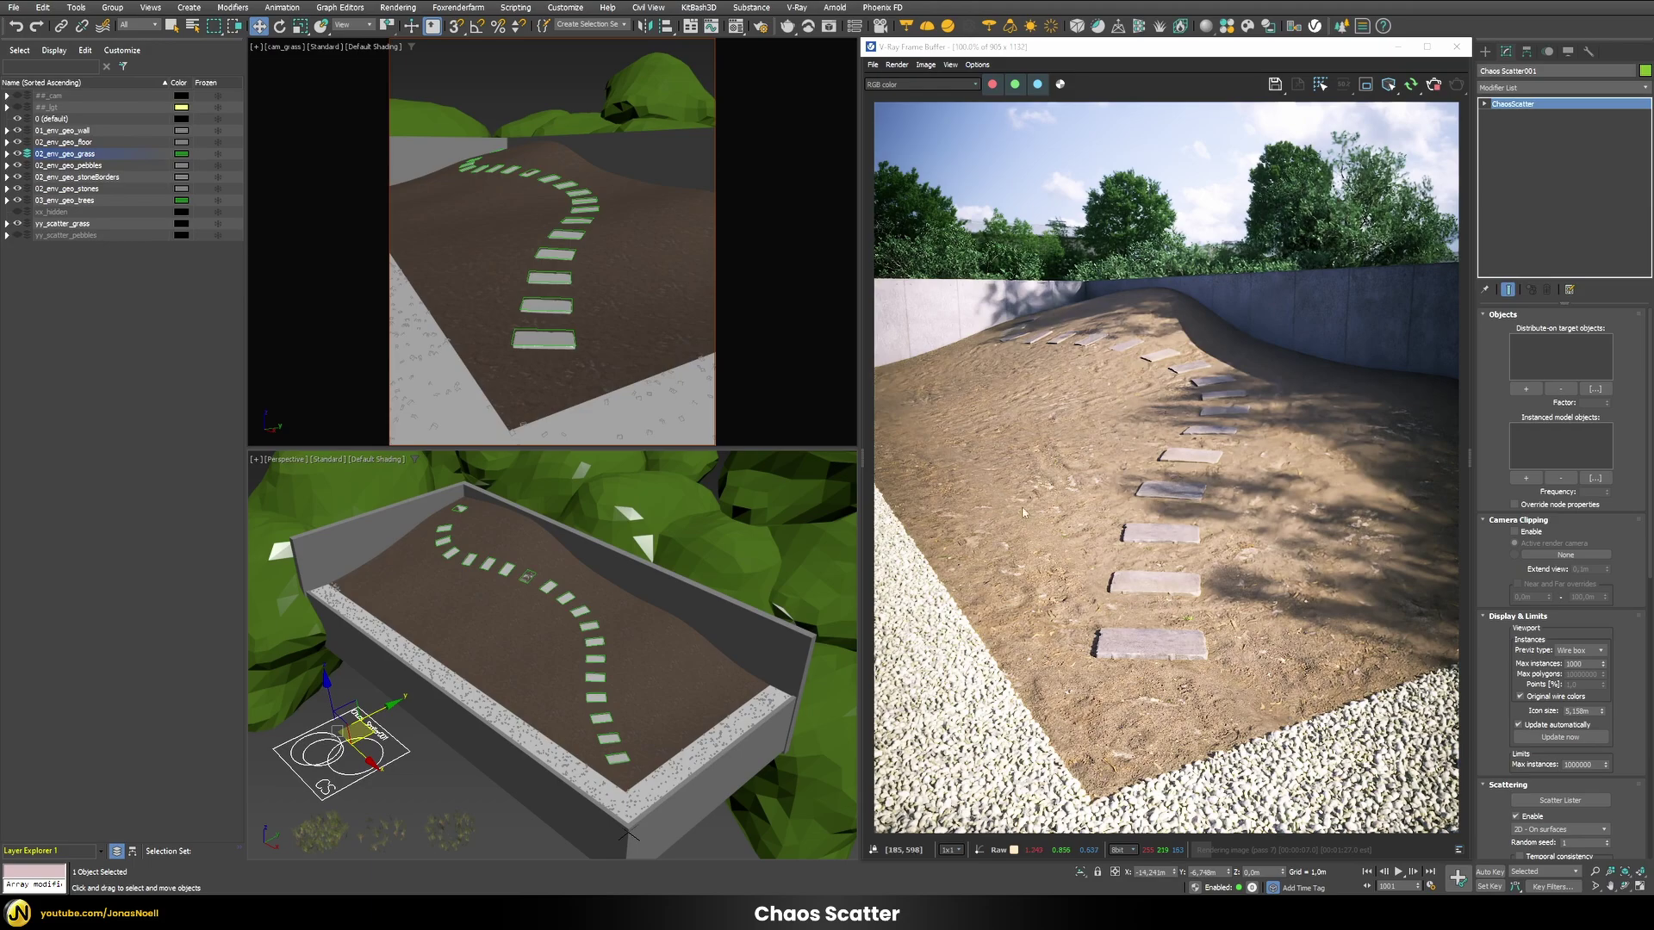
# Step: Distribute the scatter on geo_floor_grass and add geo_grass_001, geo_grass_002 and geo_grass_003 as its instanced models
pyautogui.click(1527, 390)
pyautogui.click(643, 283)
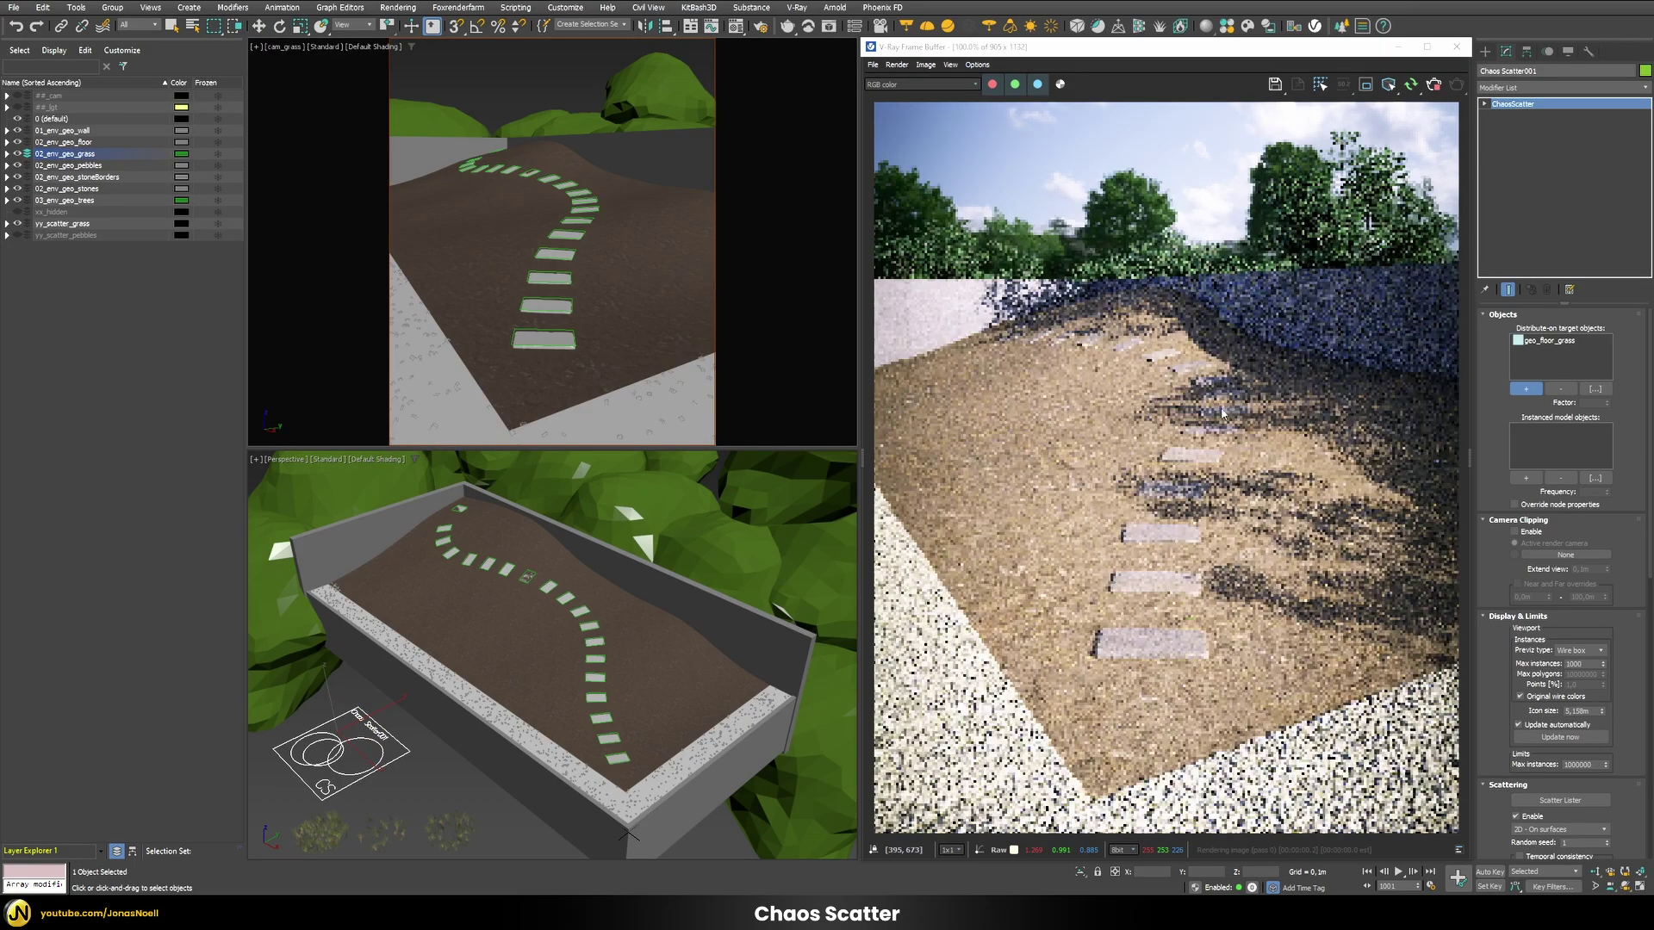
pyautogui.click(1526, 477)
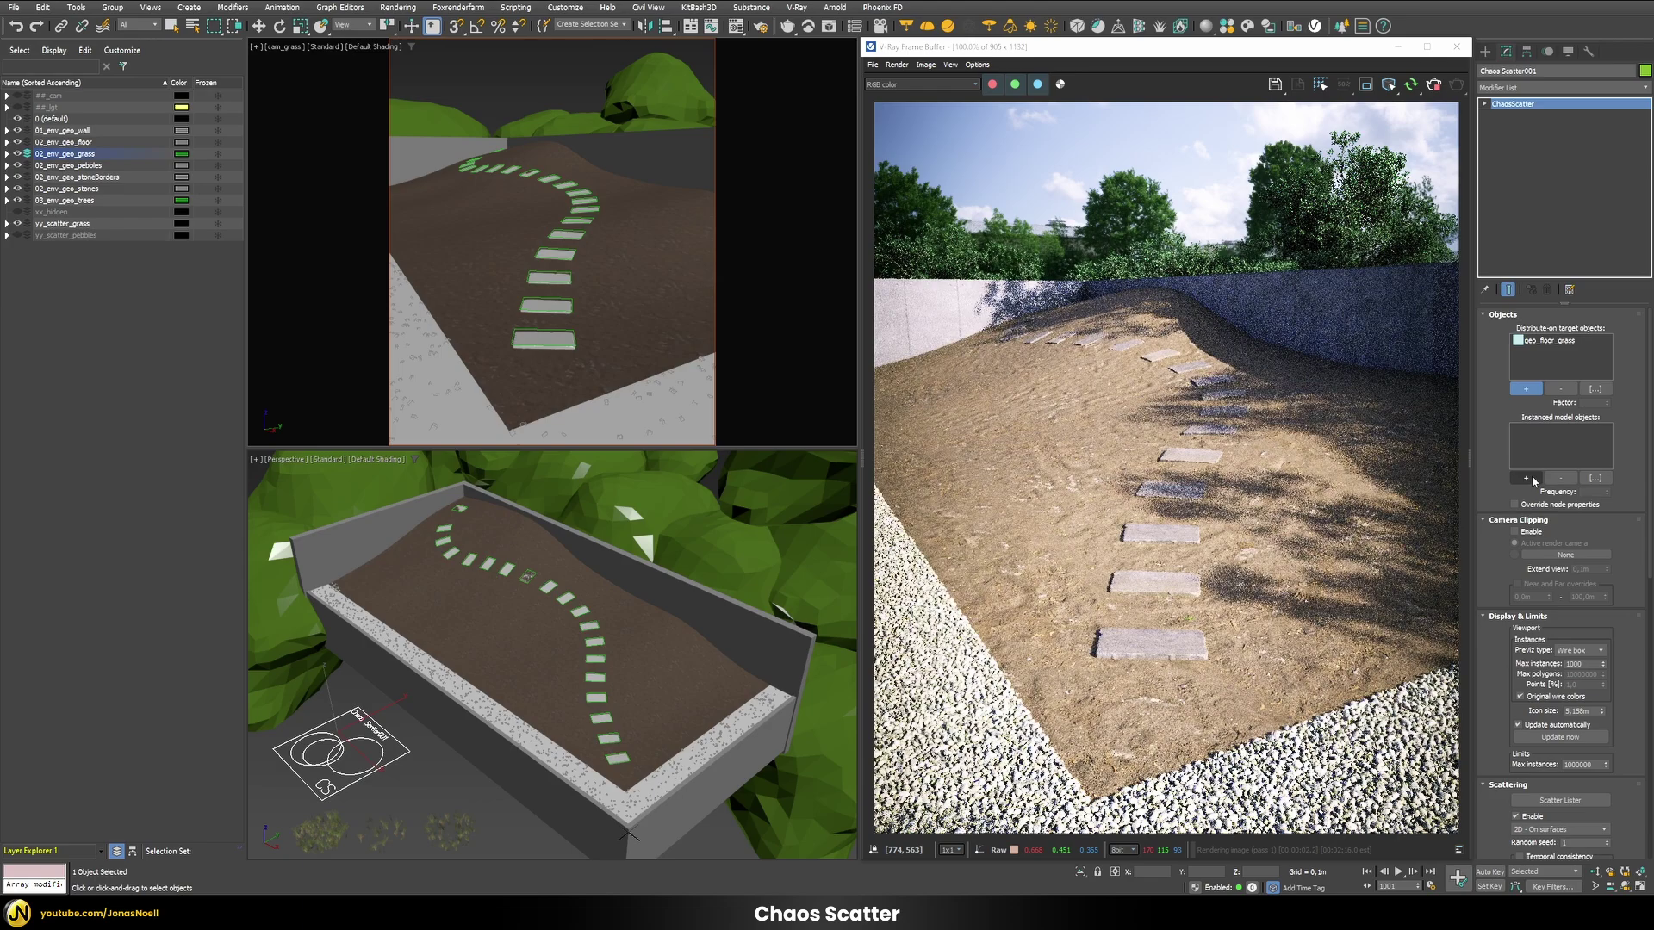
pyautogui.click(315, 836)
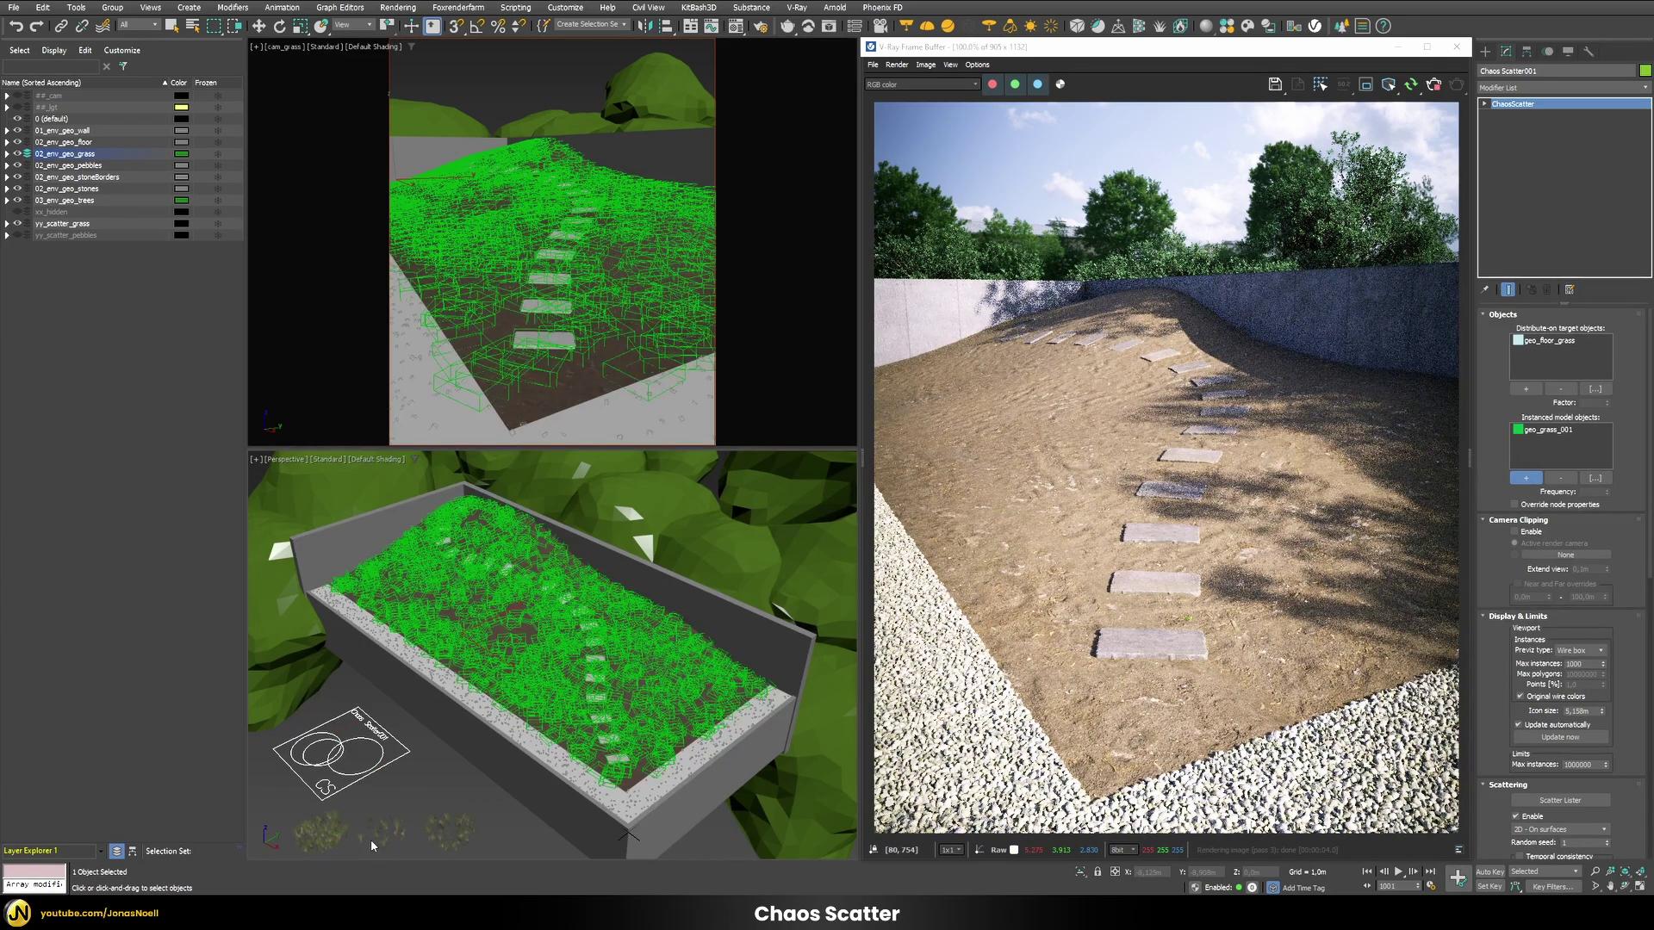
pyautogui.click(381, 832)
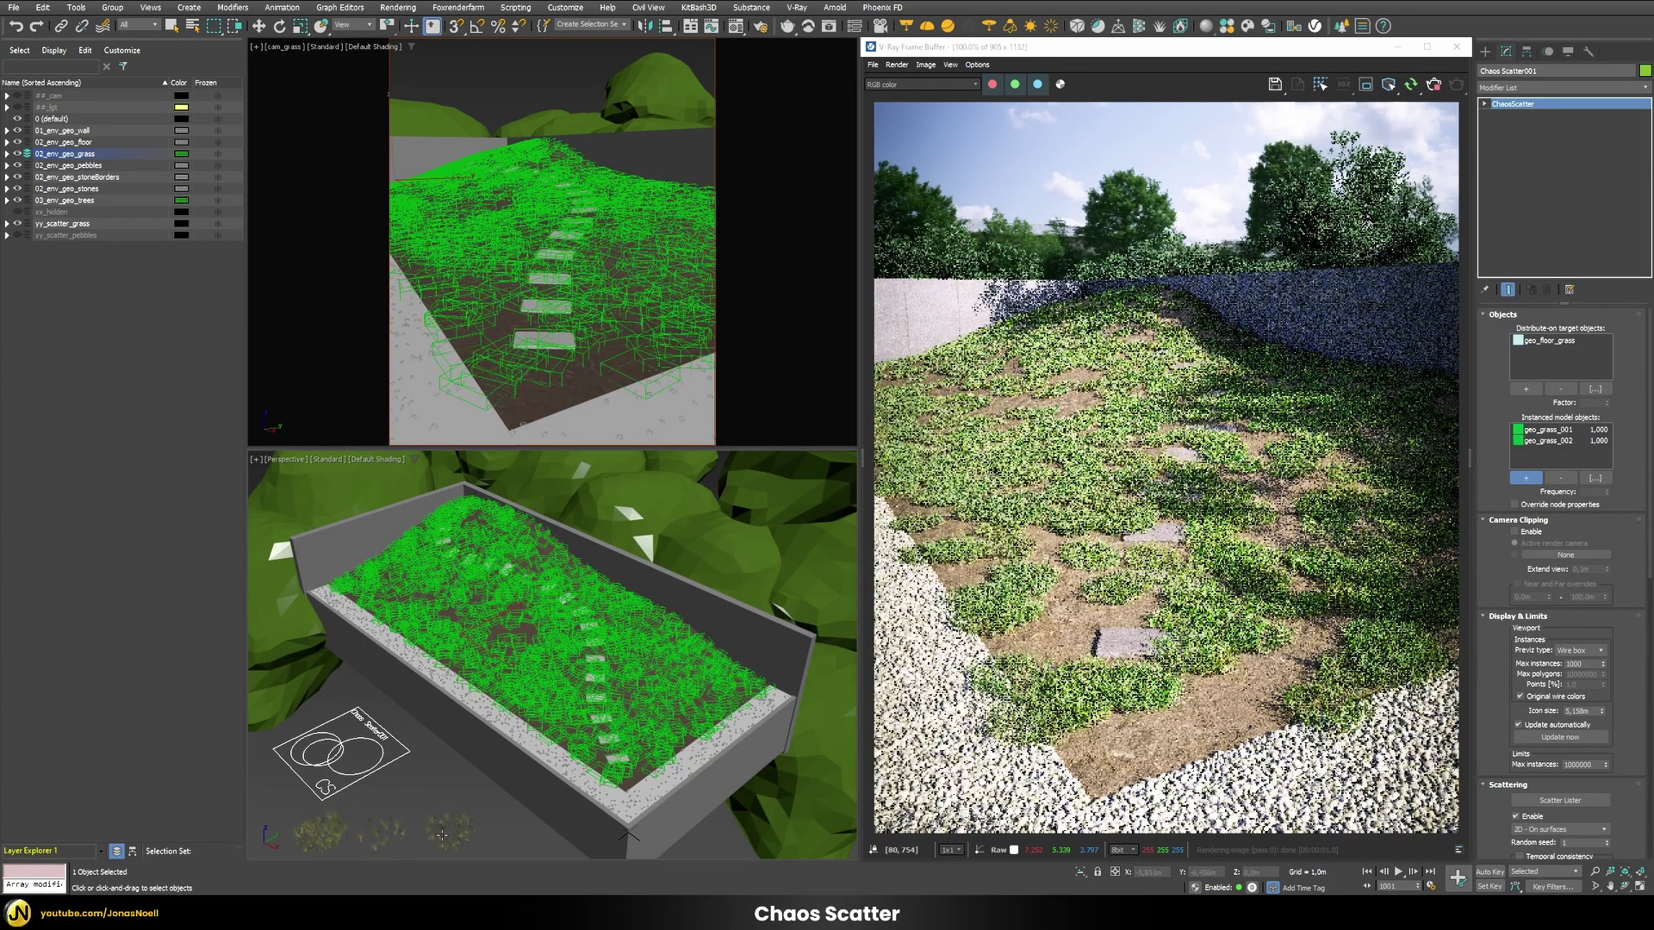
pyautogui.click(433, 837)
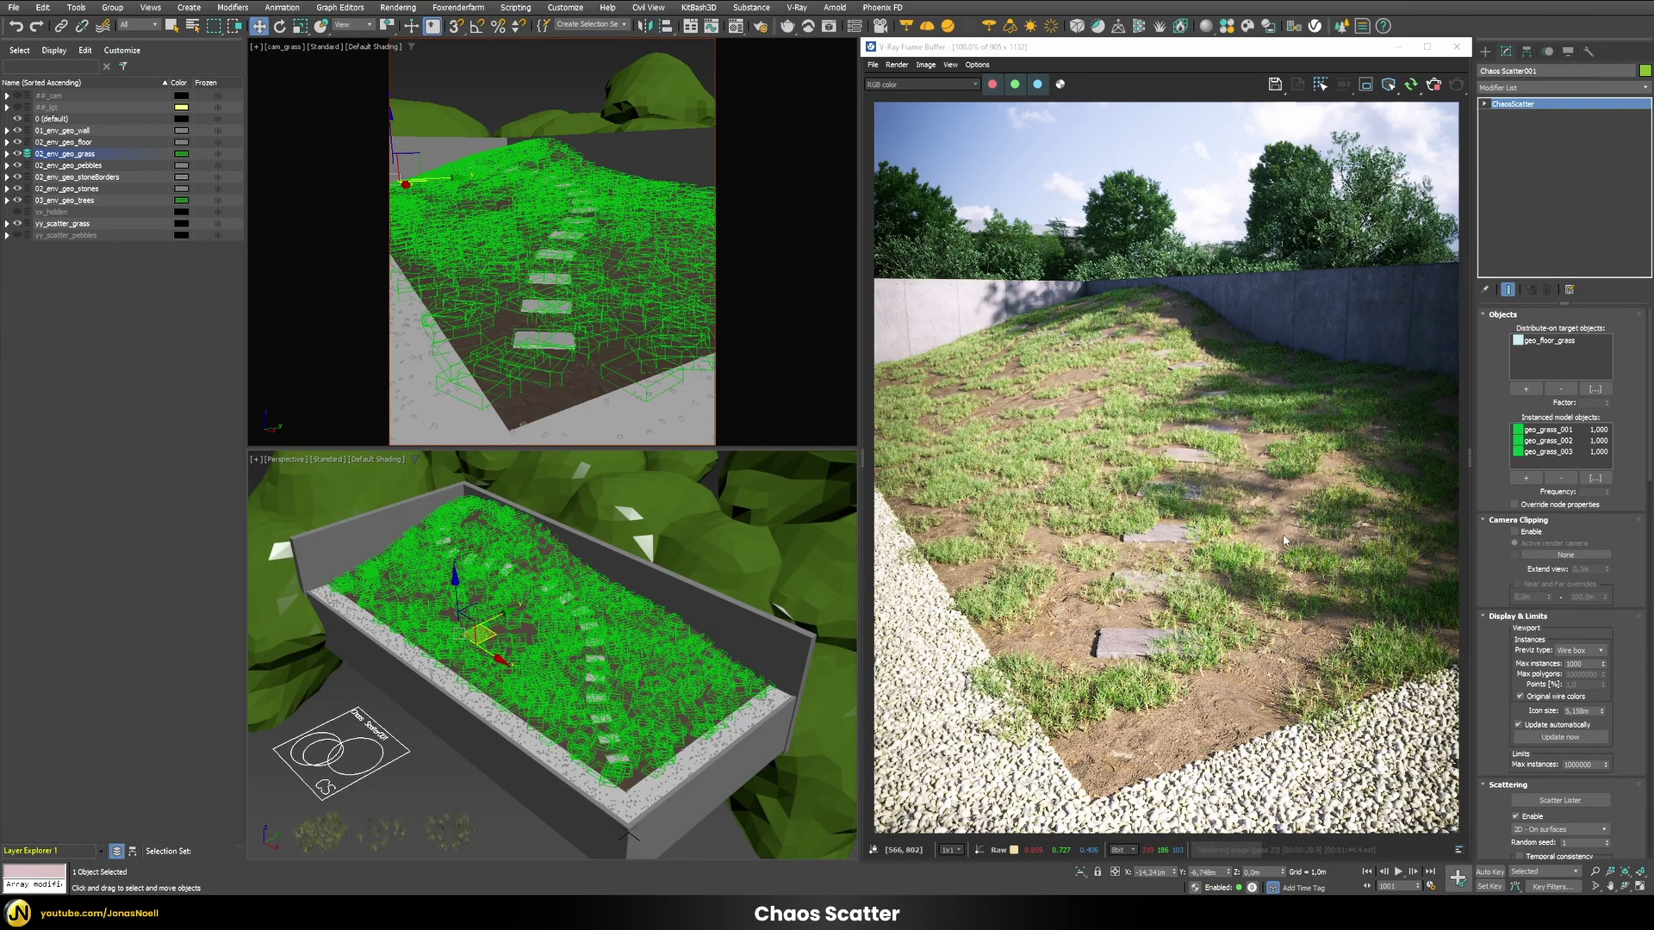
# Step: Set the surface scattering count to 1 and enable Per square density with a 1,0 m edge length
pyautogui.scroll(-5, 1507, 594)
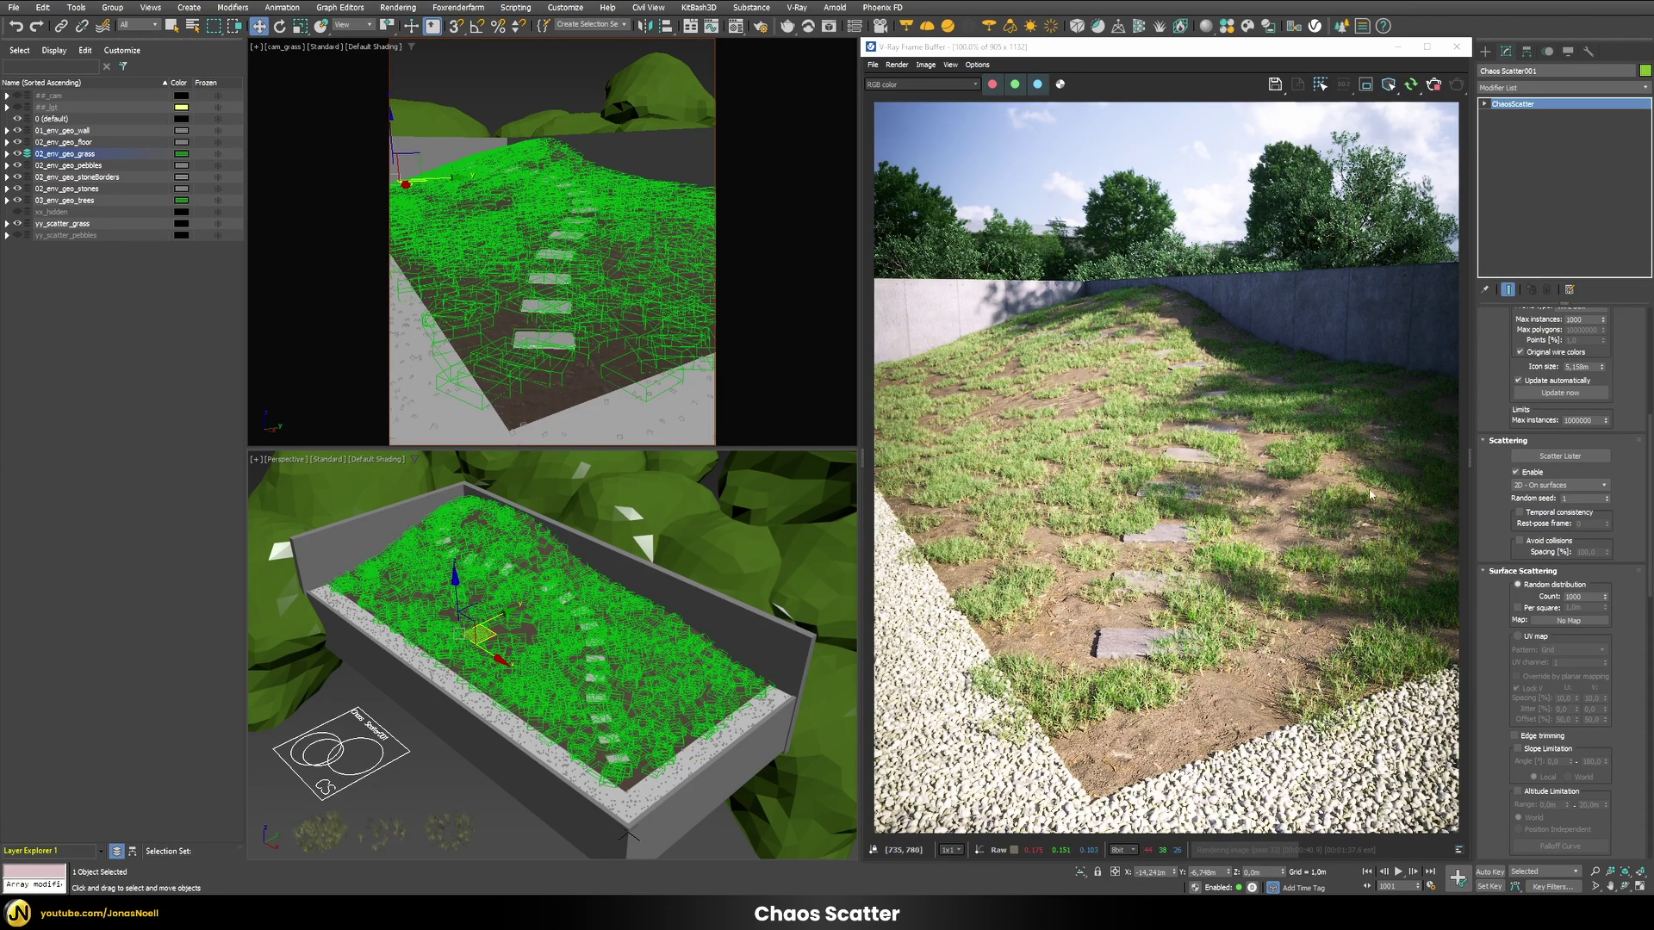
pyautogui.doubleClick(1585, 597)
pyautogui.press('Return')
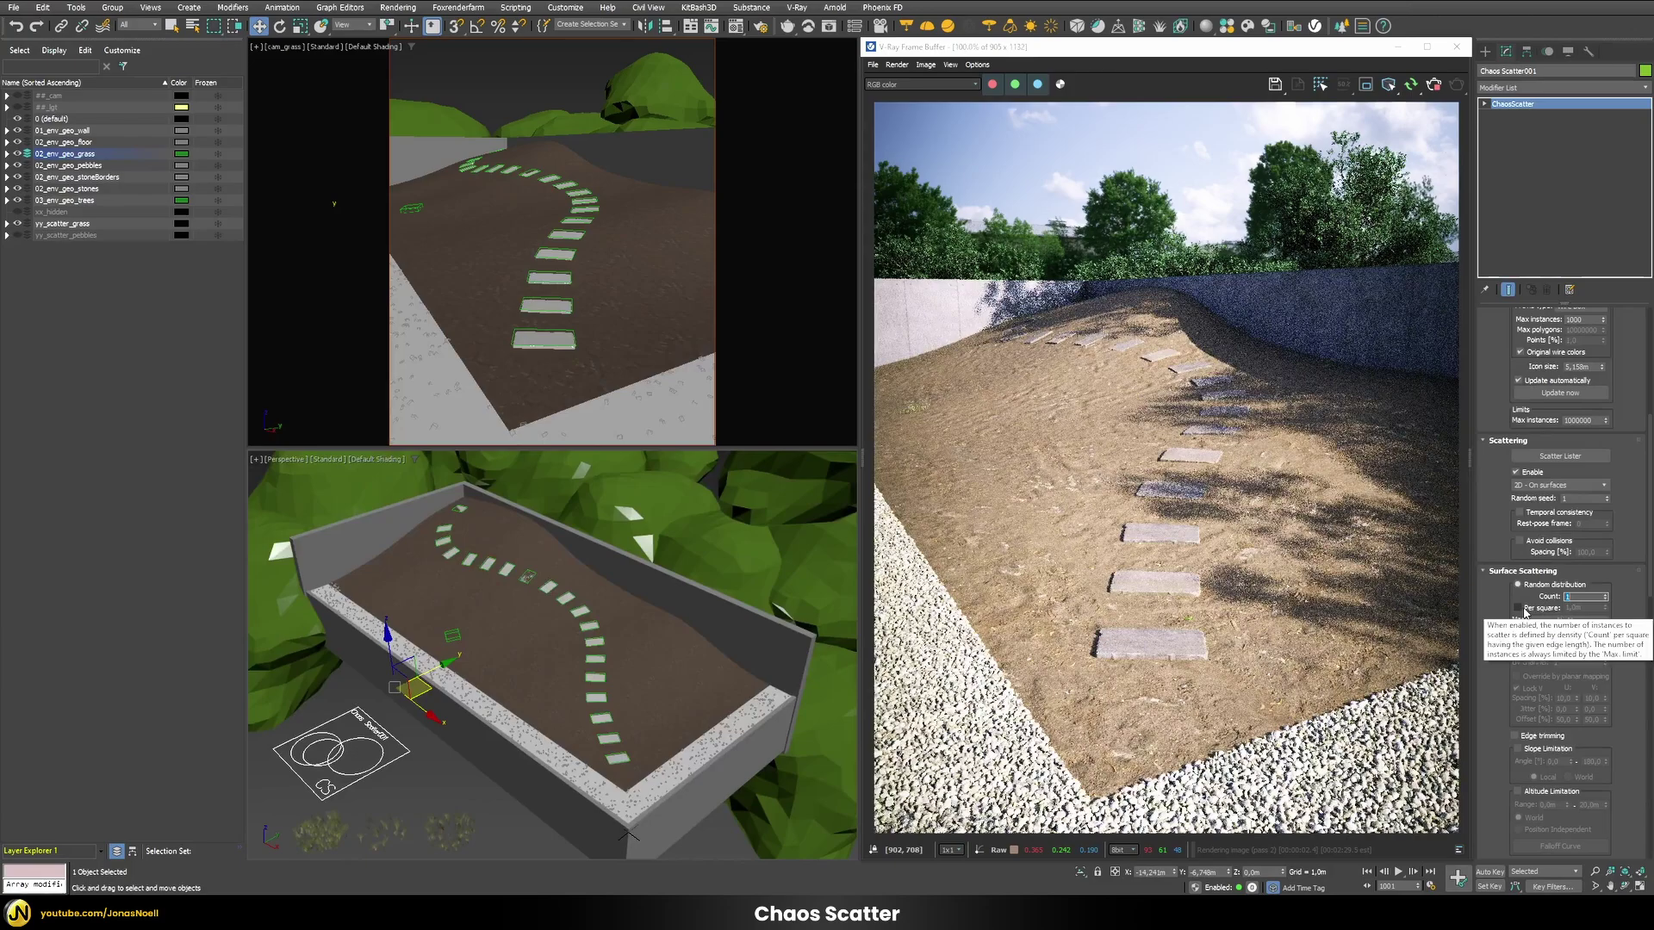
pyautogui.click(1530, 613)
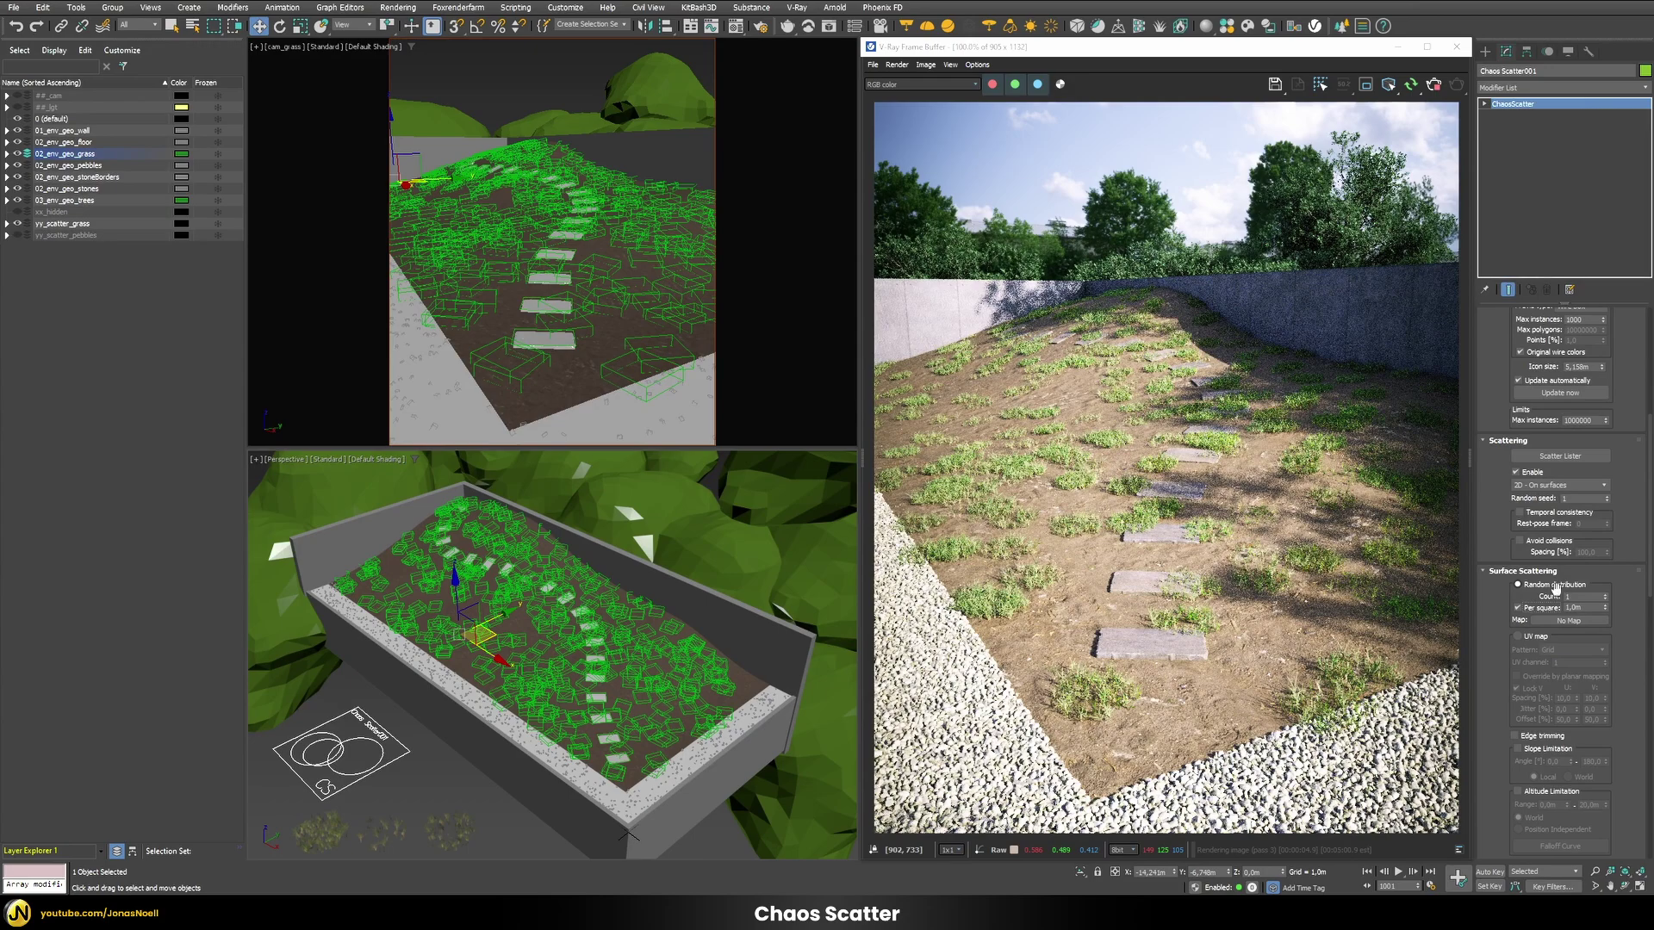
# Step: Set the surface scattering count to 10 instances per square
pyautogui.click(1585, 596)
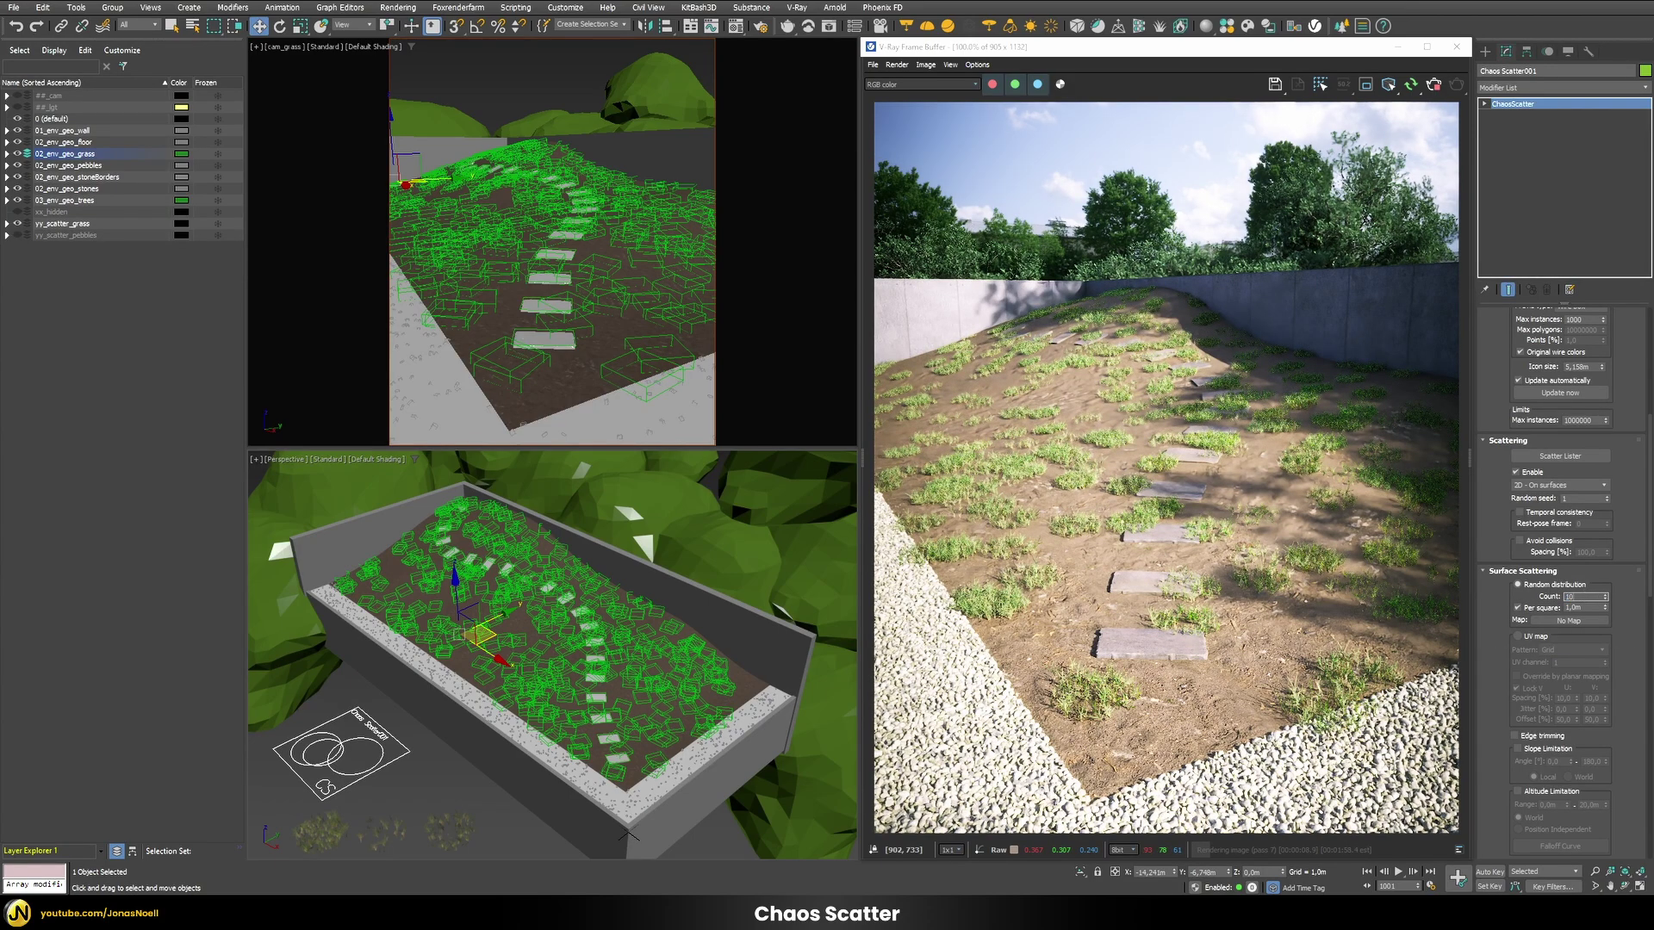
pyautogui.write('10')
pyautogui.press('Return')
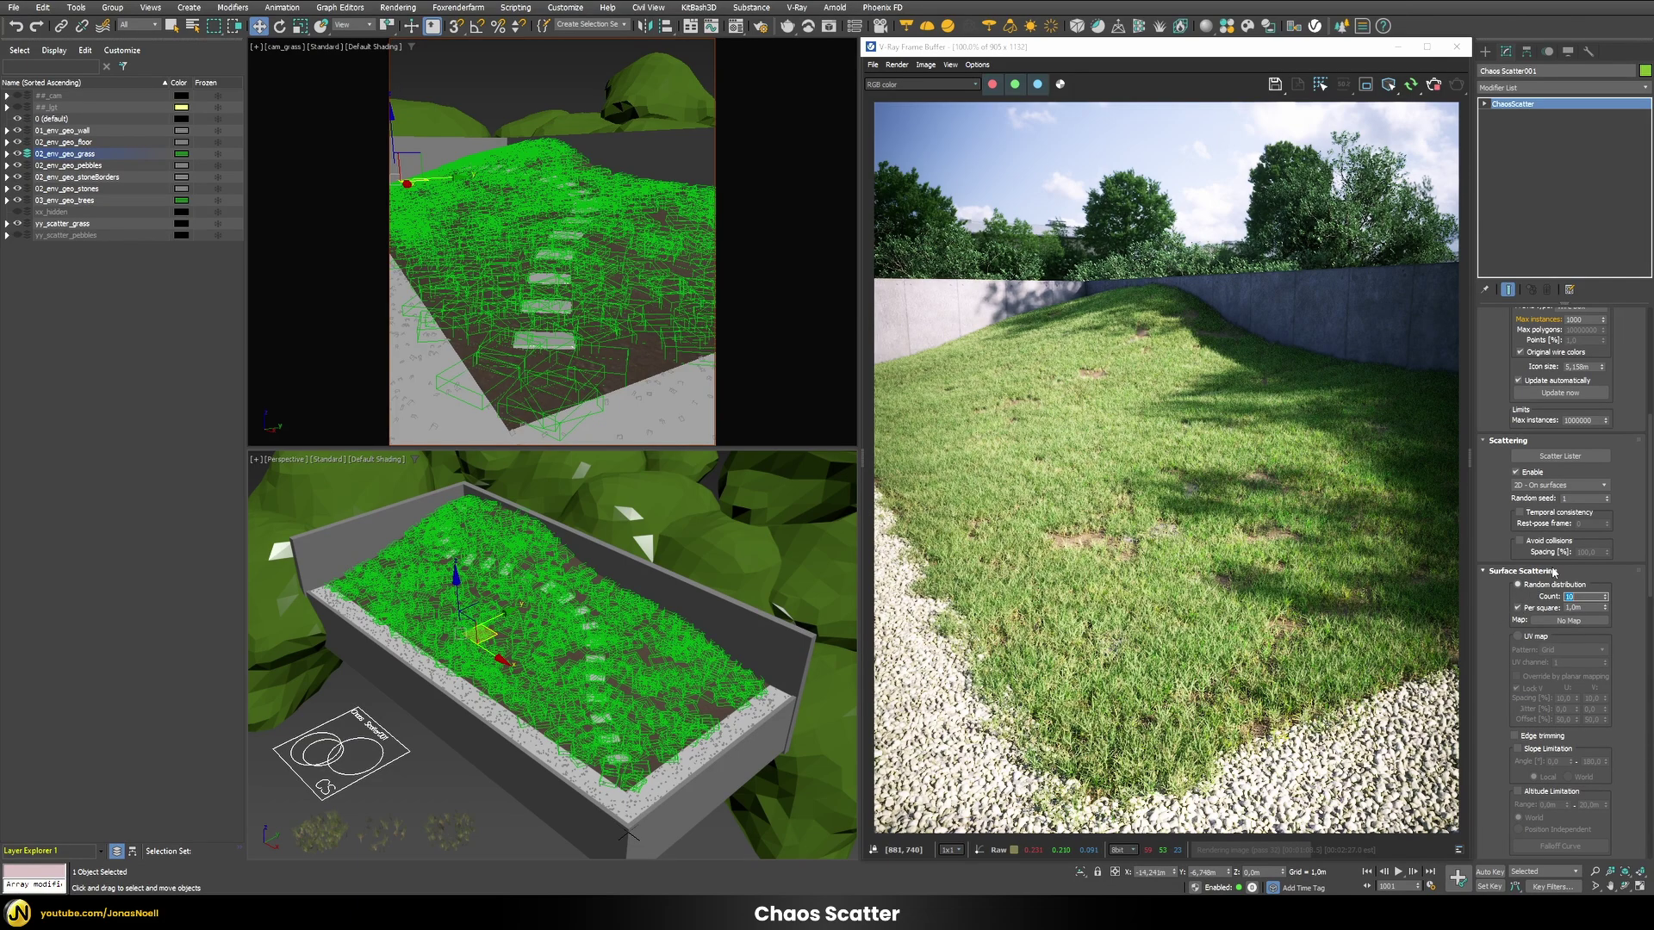
# Step: Try a surface scattering count of 15 per square and set it back to 10
pyautogui.write('15')
pyautogui.press('Return')
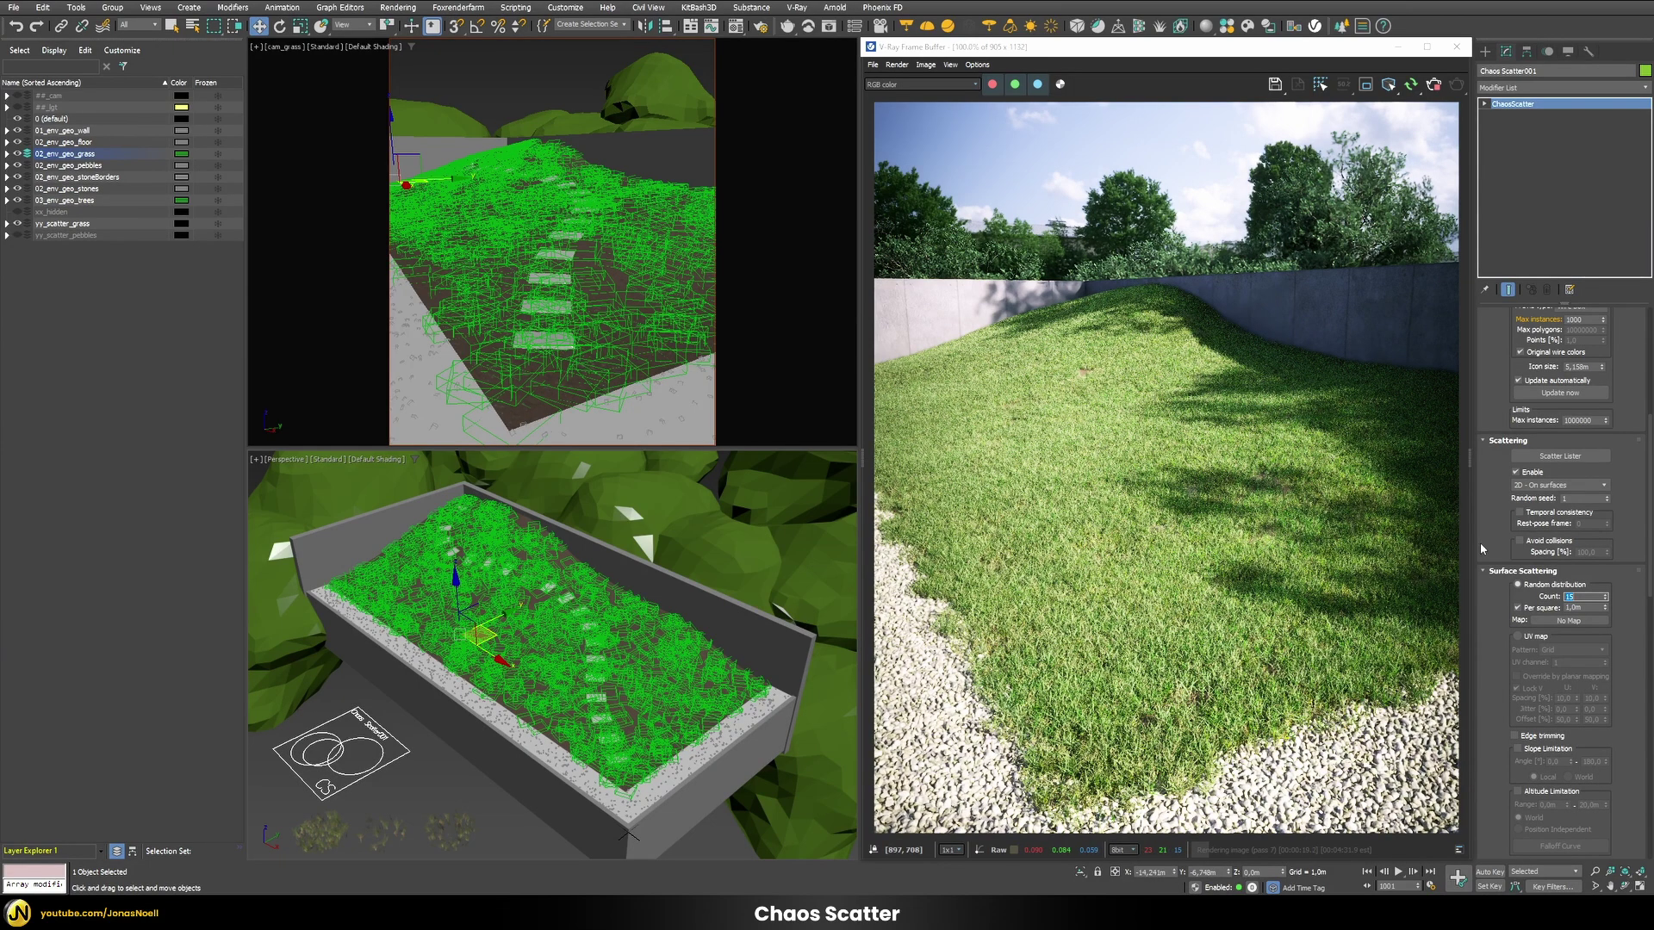
pyautogui.write('10')
pyautogui.press('Return')
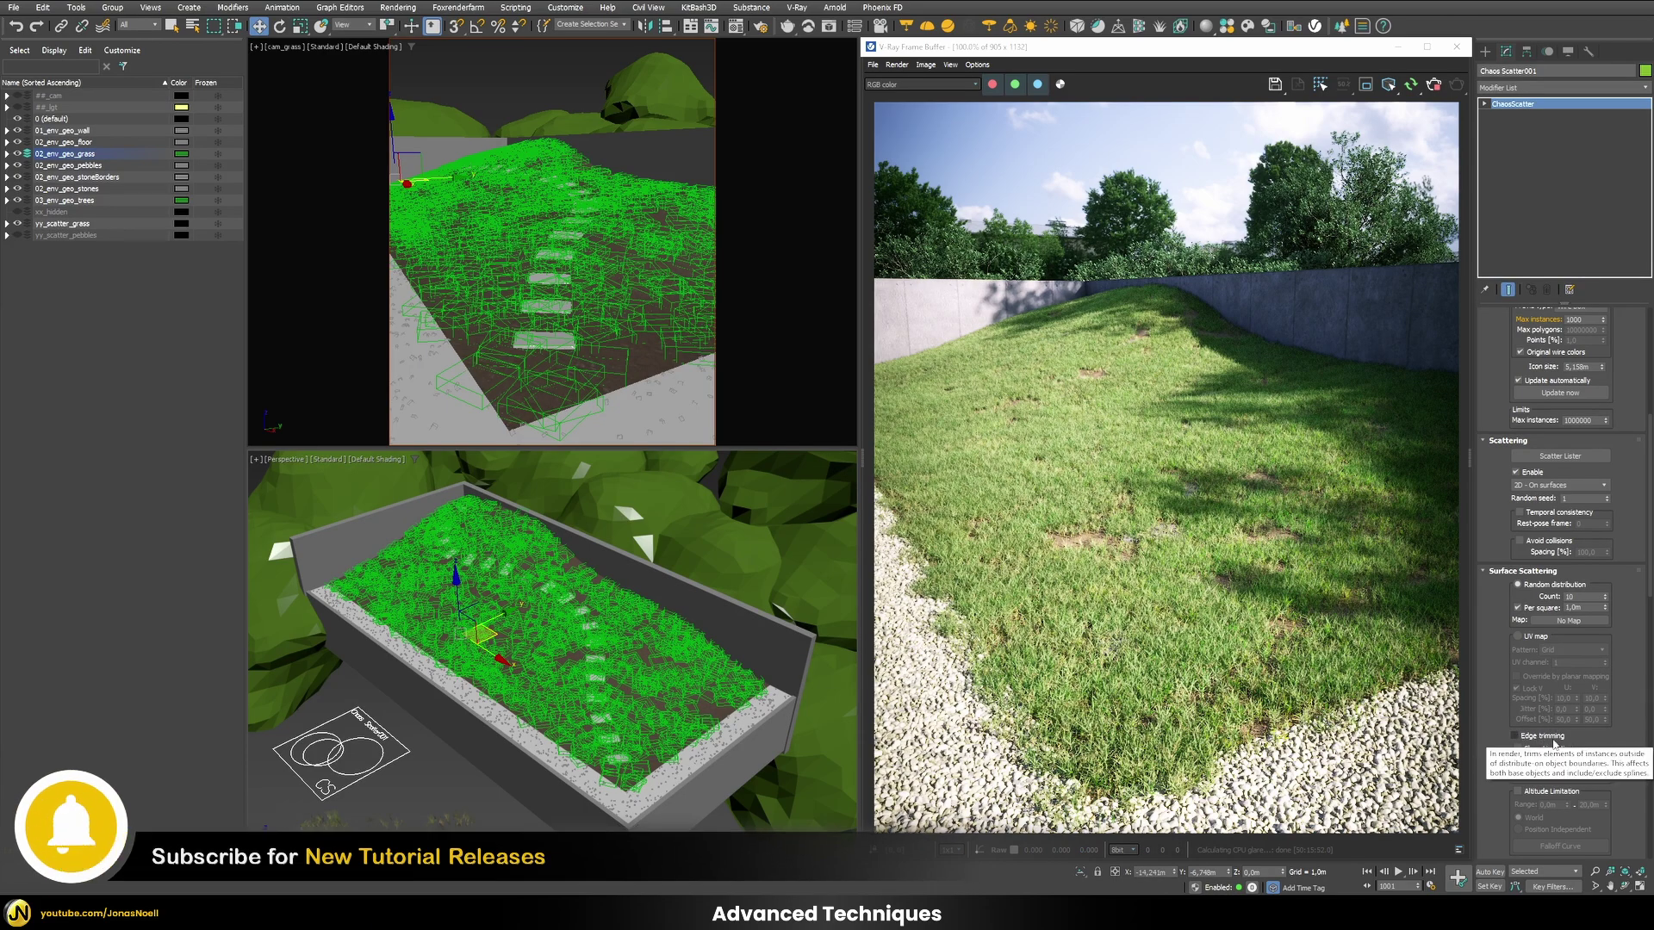
# Step: Enable edge trimming for the grass scatter on geo_floor_grass
pyautogui.click(1543, 739)
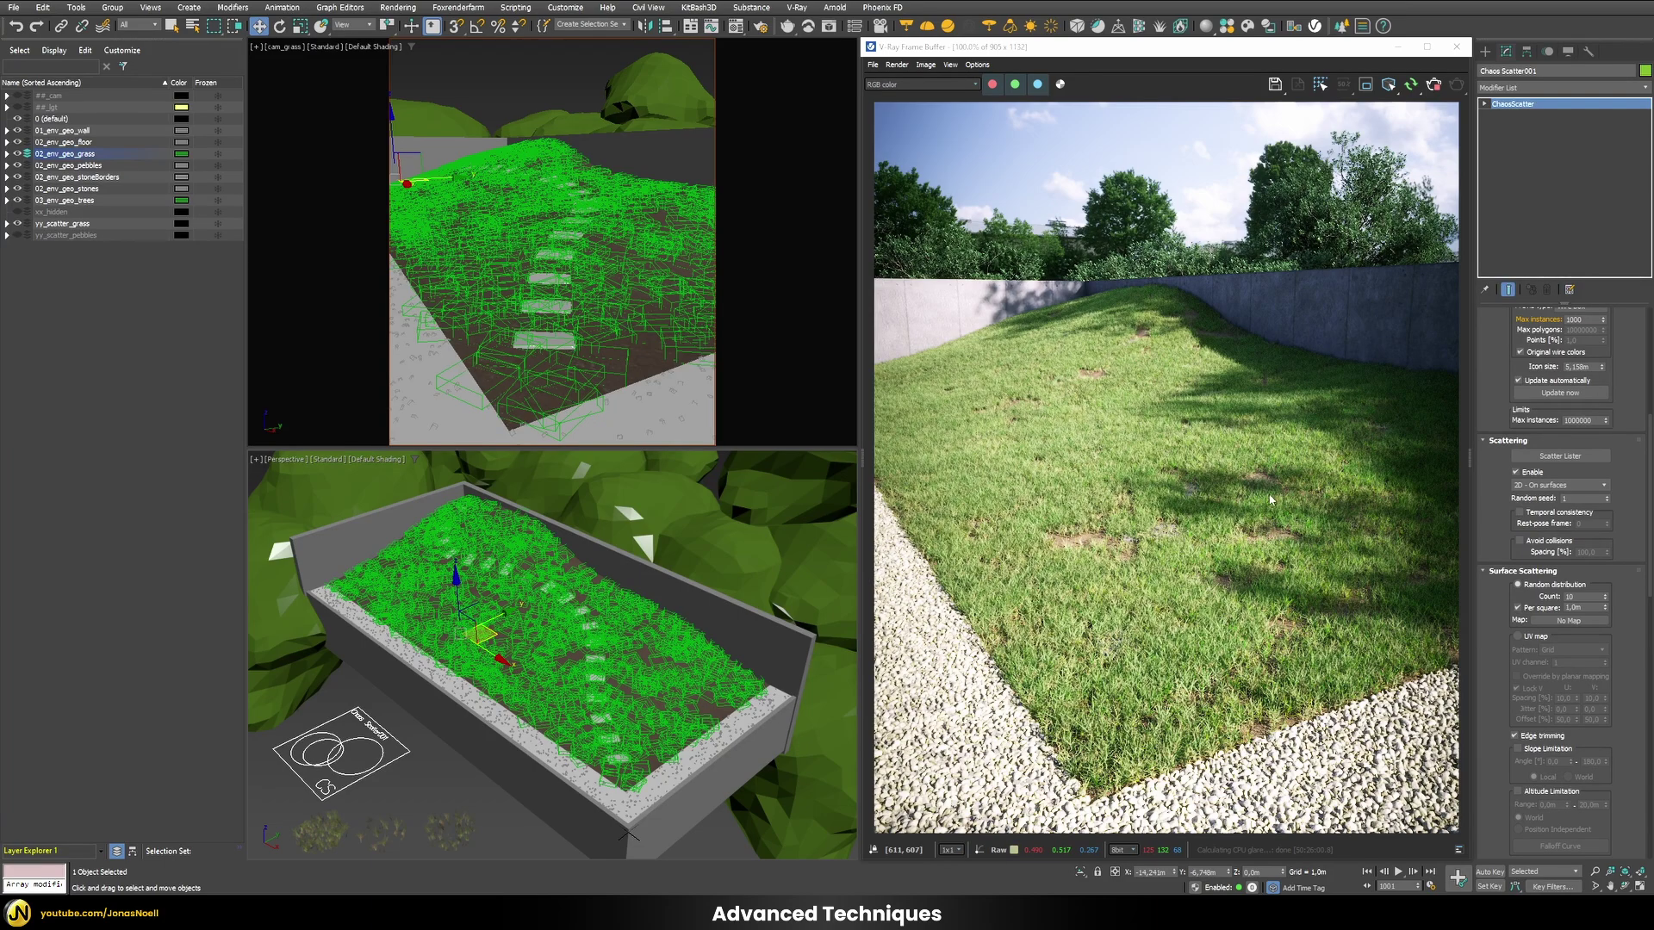
# Step: Draw a circle spline with a radius of about 2,8 m on the ground beside the walled garden
pyautogui.press('q')
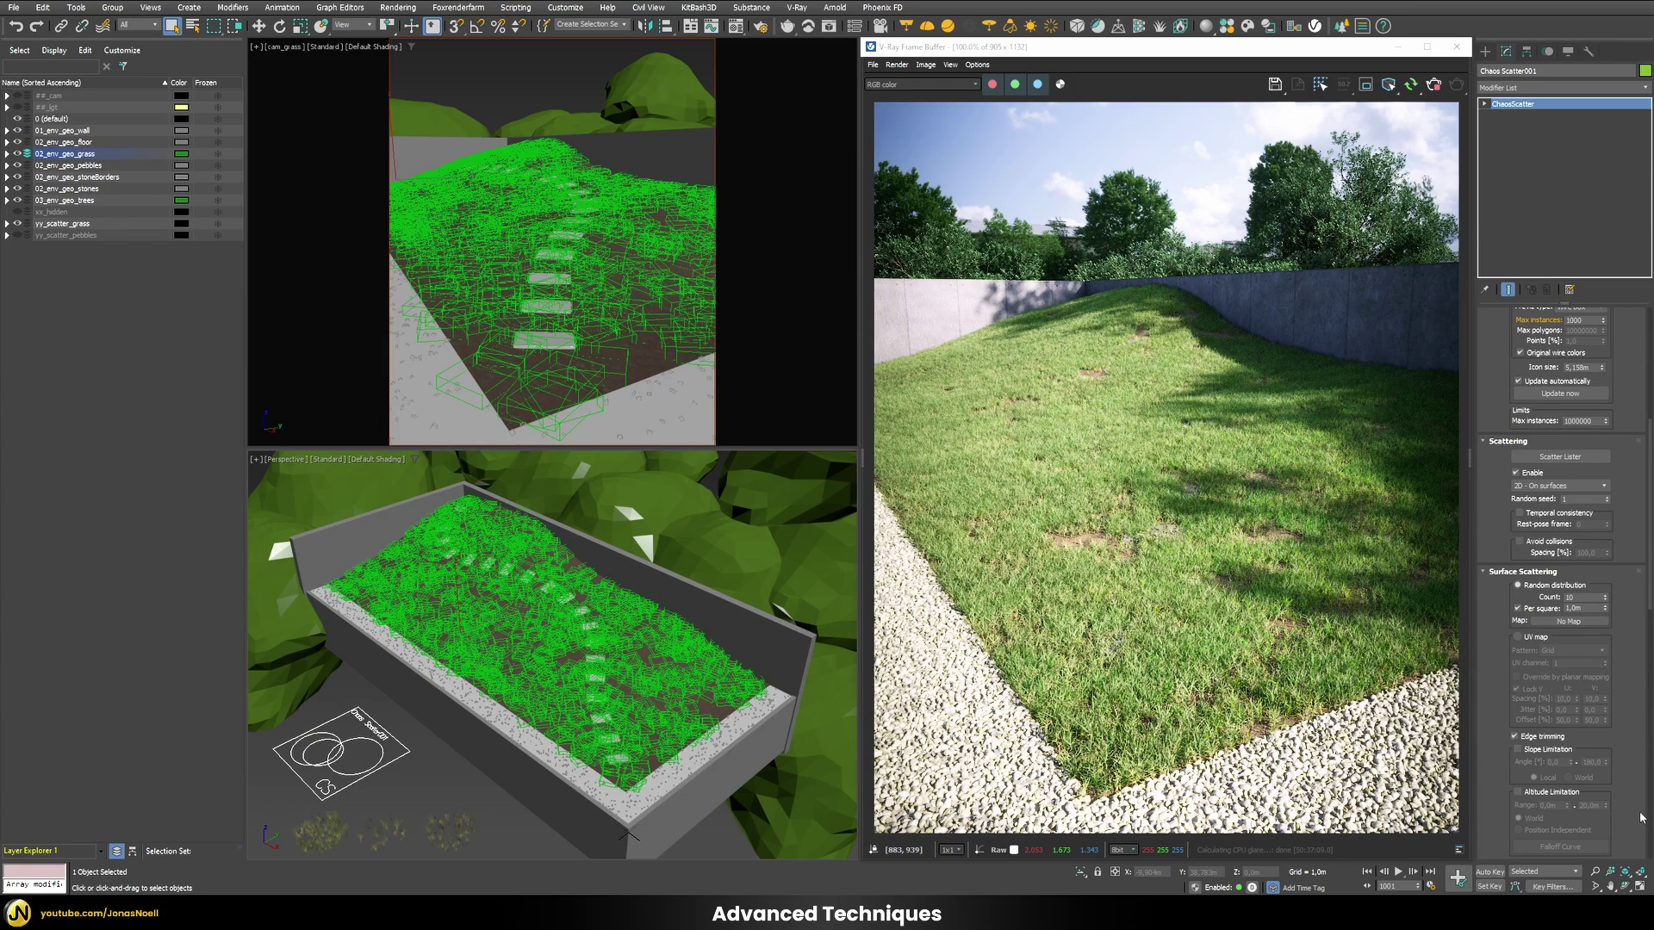
pyautogui.moveTo(1643, 819); pyautogui.dragTo(1594, 384)
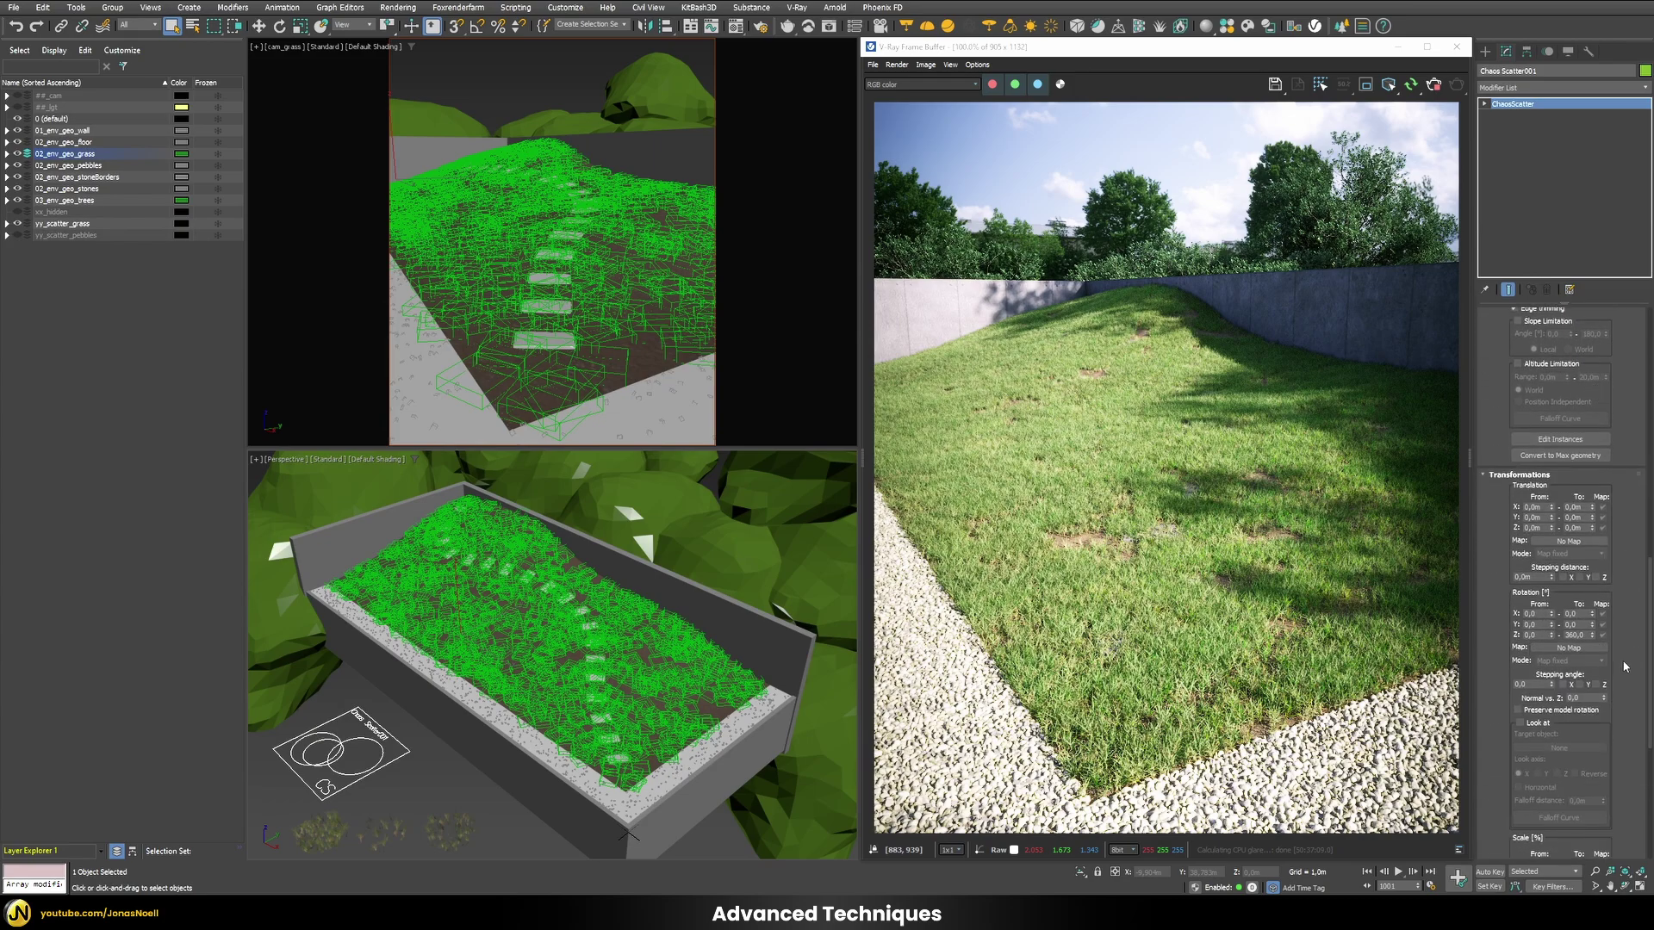
pyautogui.scroll(-5, 1612, 719)
pyautogui.scroll(-2, 1619, 685)
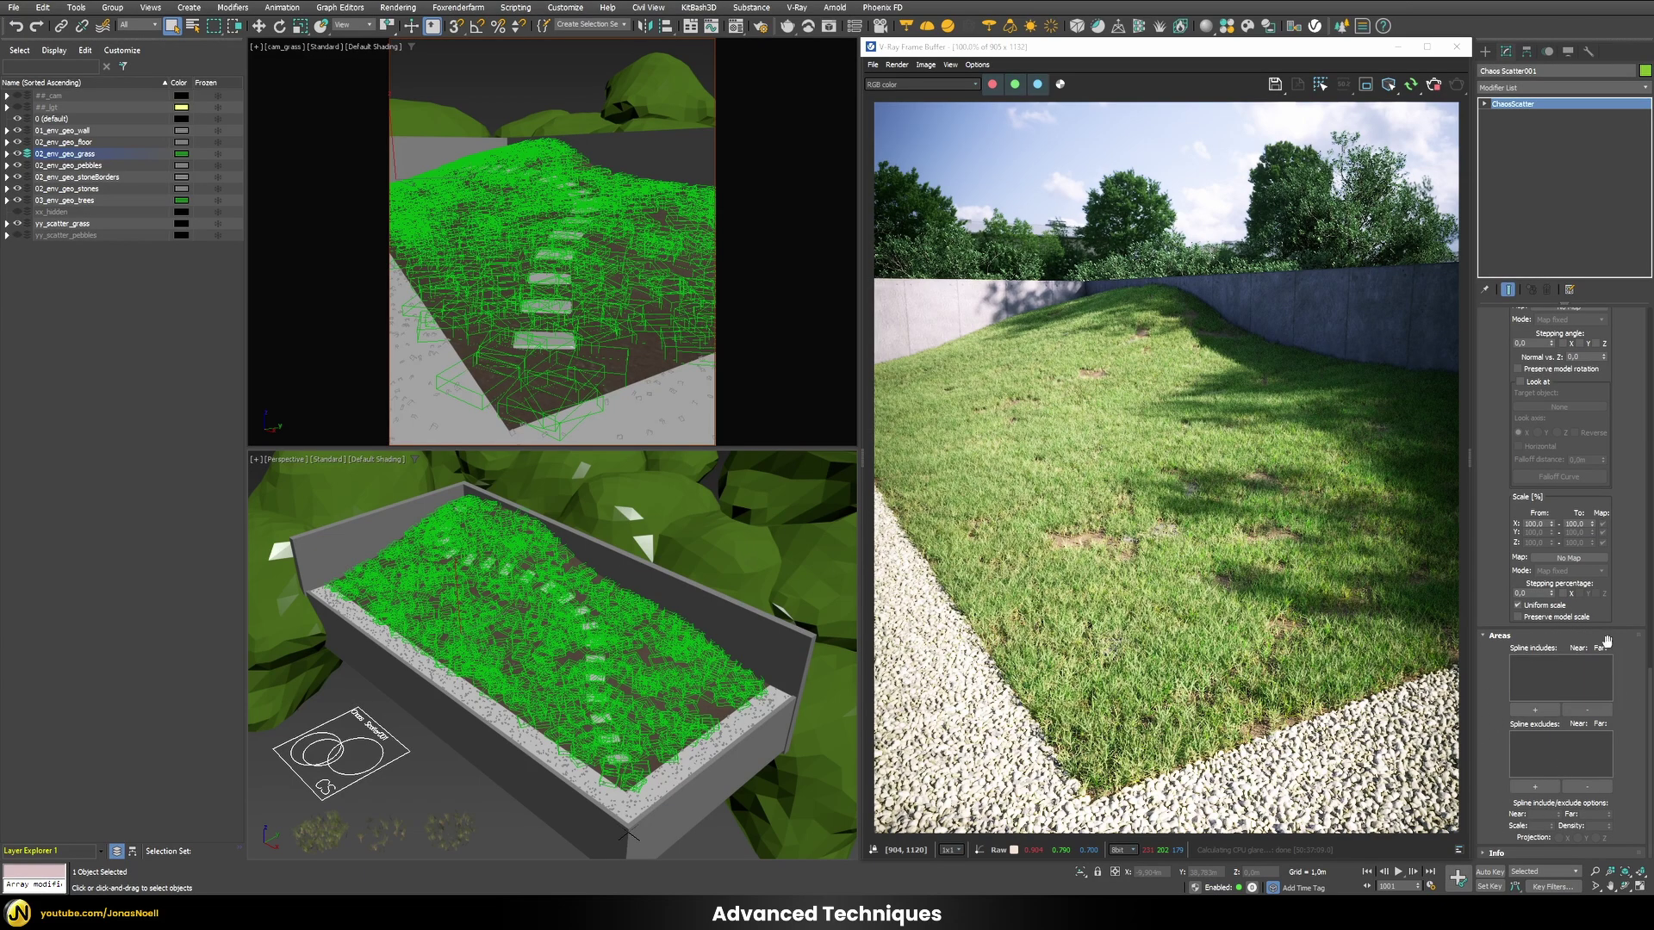
pyautogui.press('w')
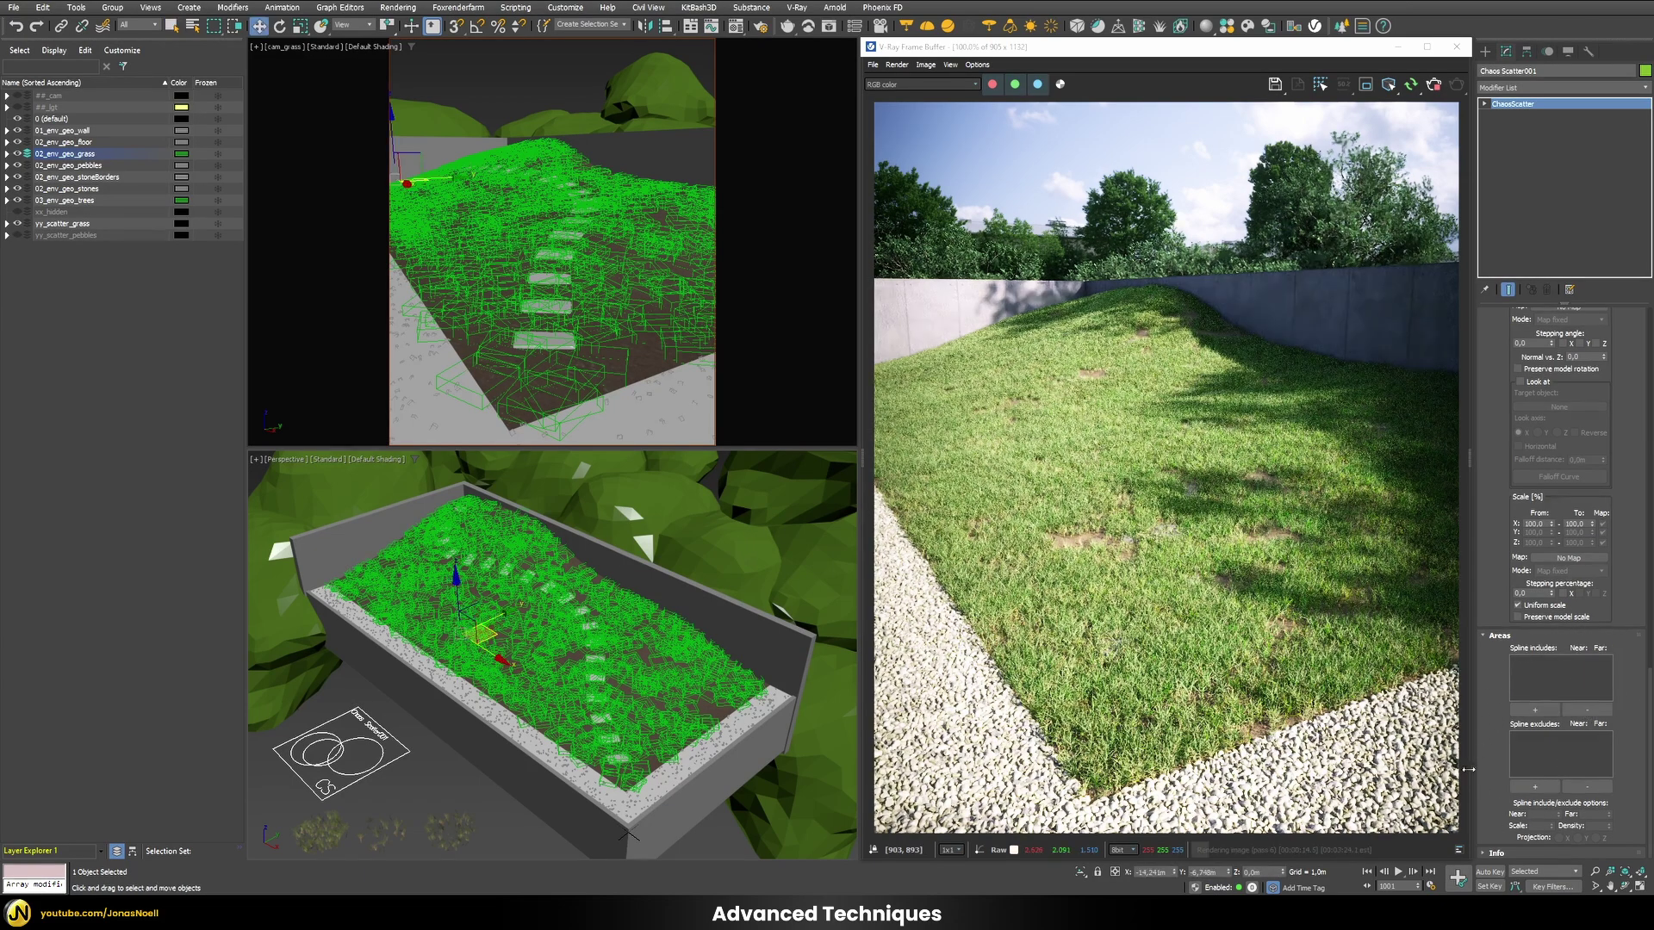
pyautogui.click(1482, 54)
pyautogui.click(1518, 170)
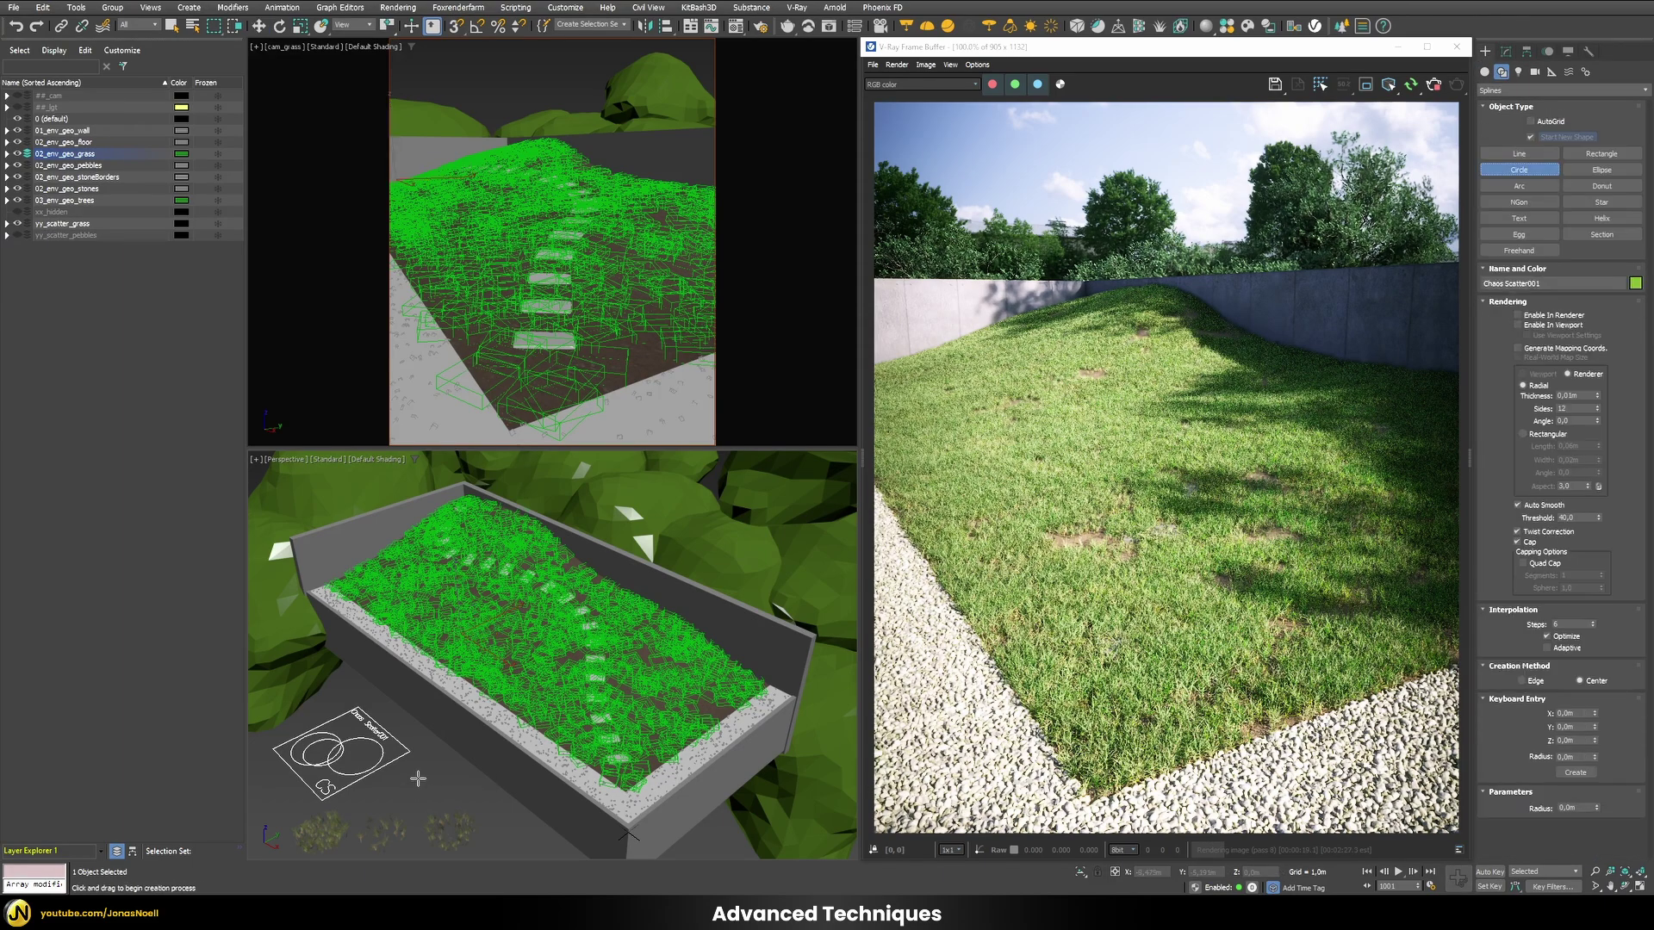
pyautogui.moveTo(418, 778); pyautogui.dragTo(453, 802)
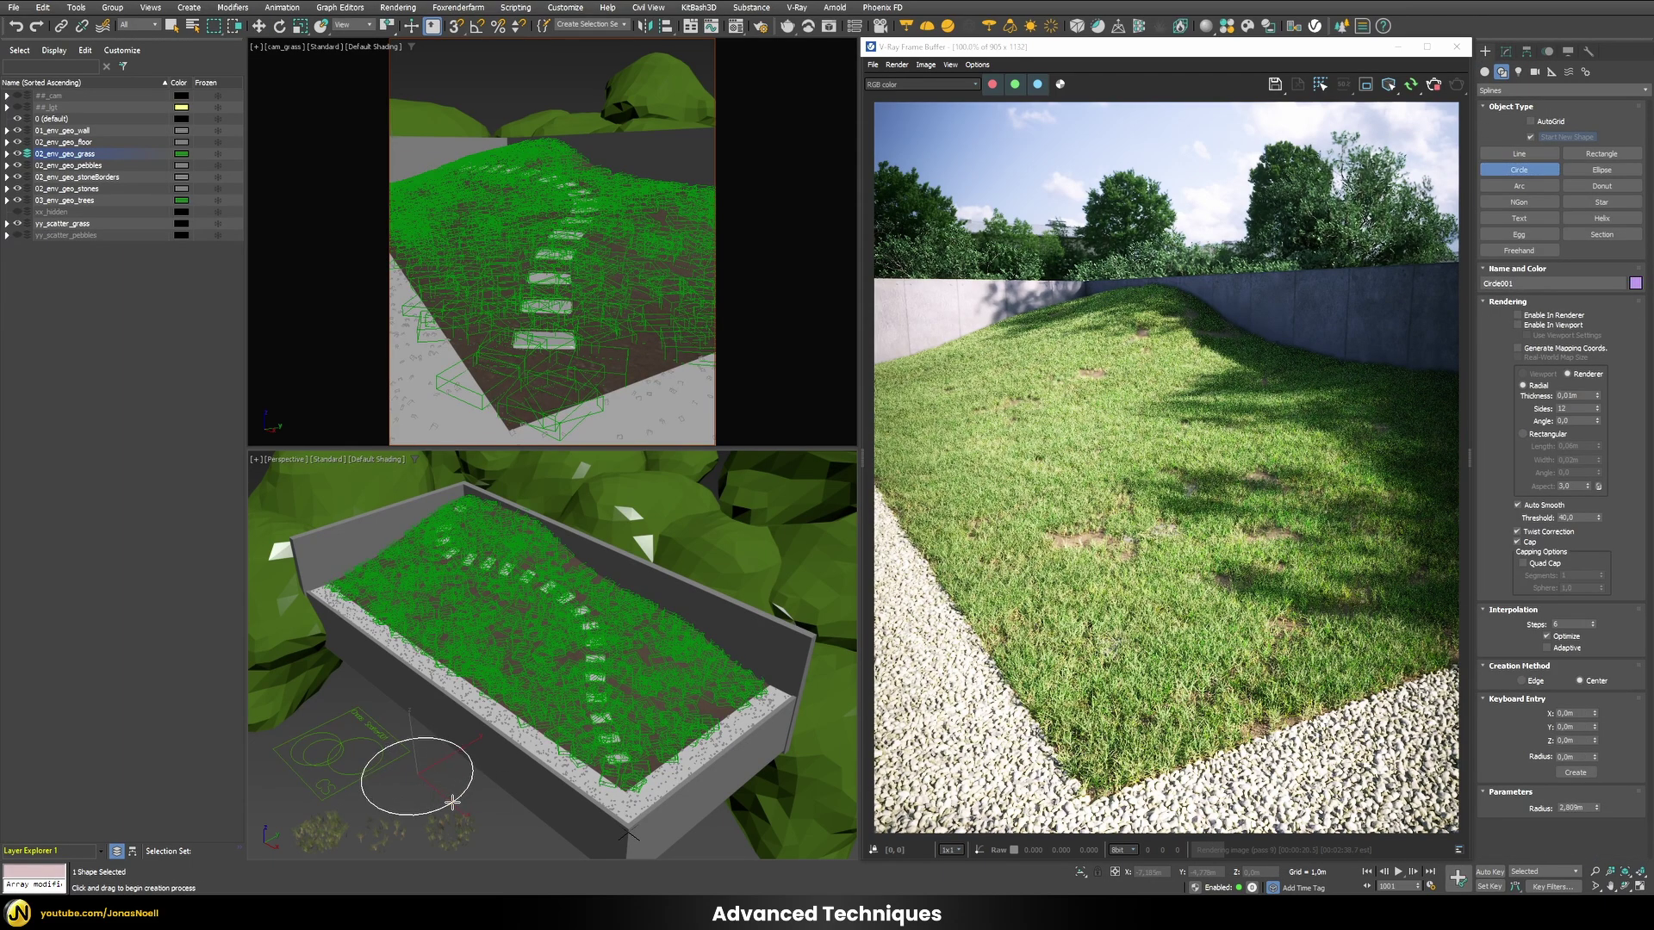
pyautogui.rightClick(371, 716)
# Step: Add the drawn circle to the spline excludes of the grass scatter
pyautogui.click(366, 716)
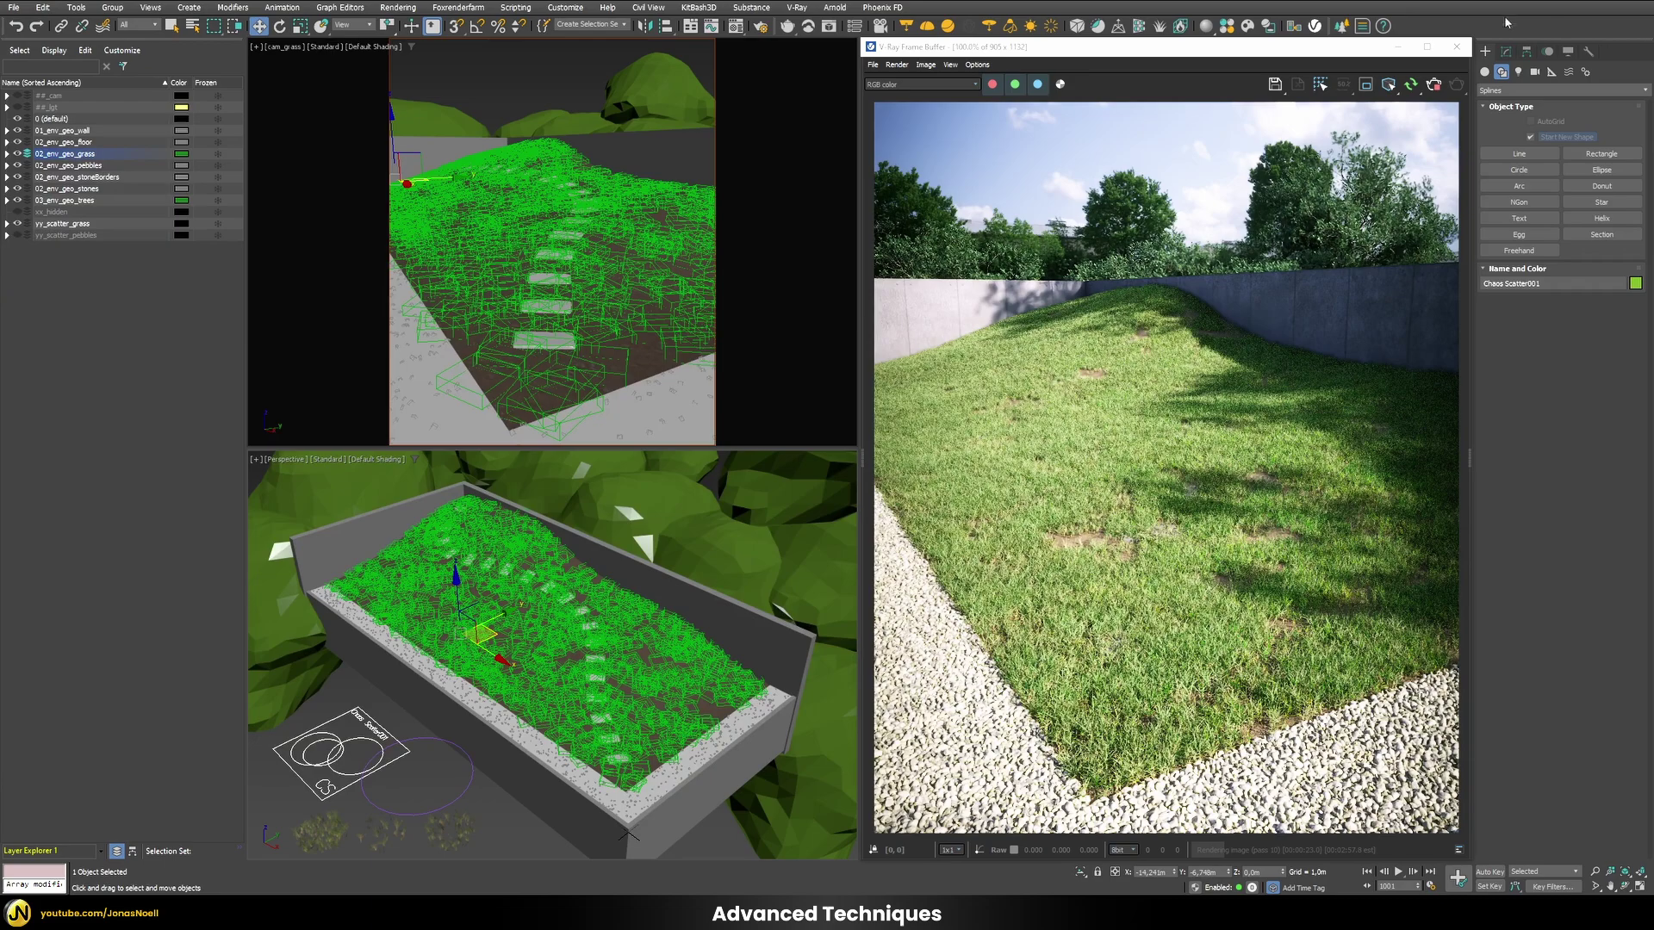
pyautogui.click(1506, 52)
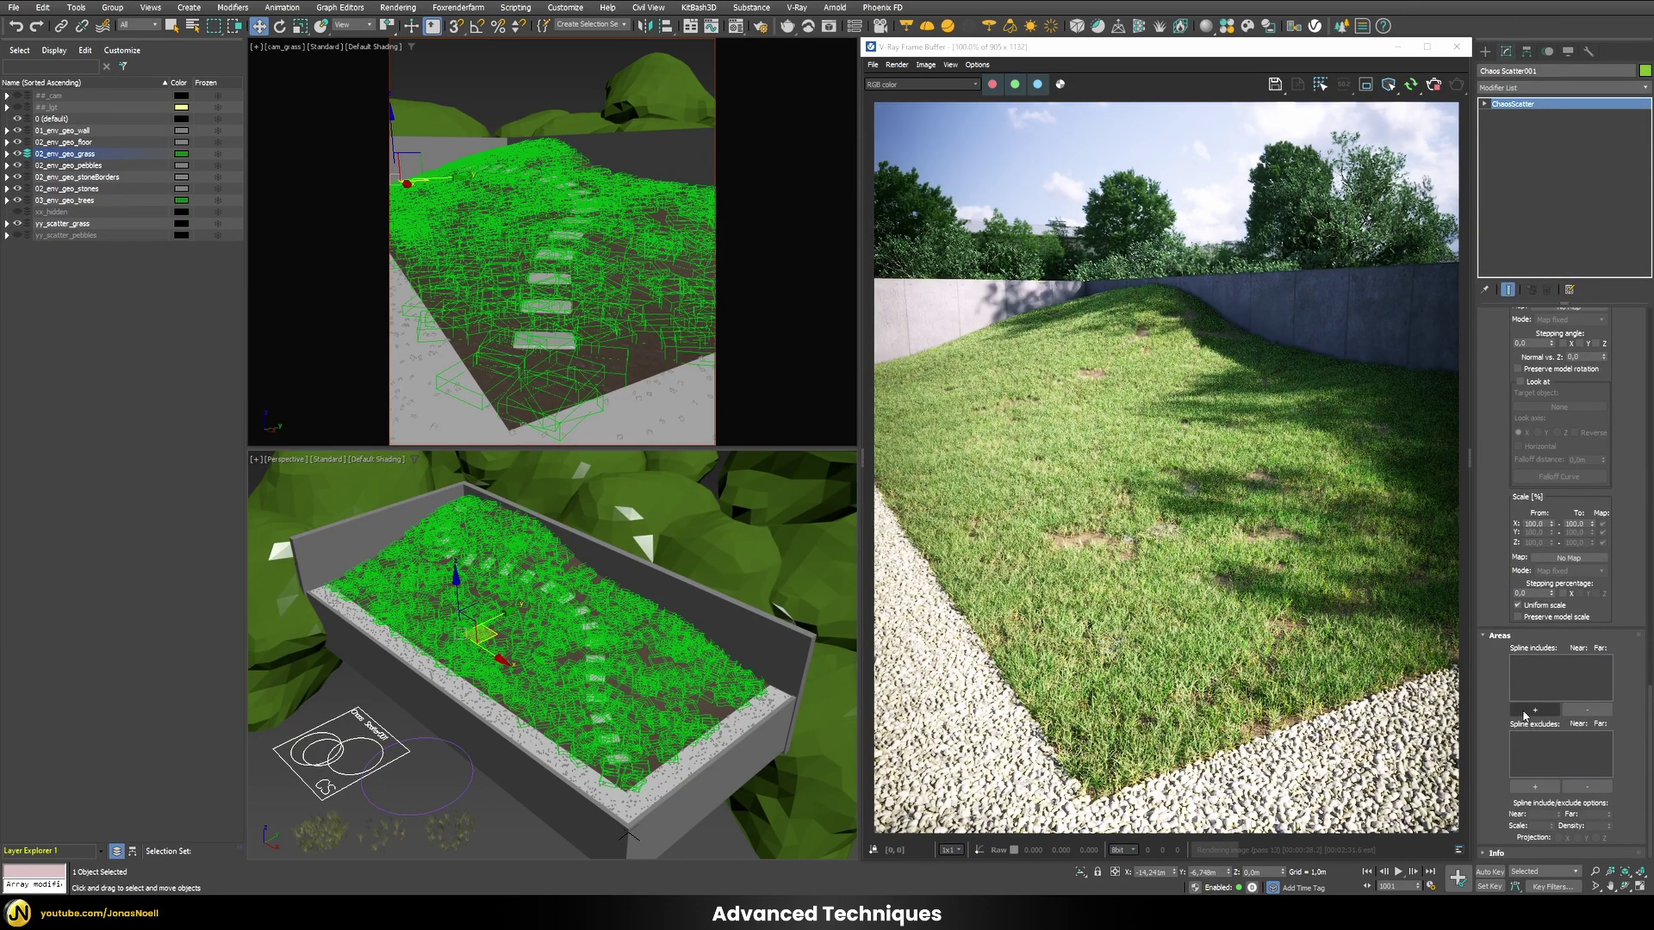
pyautogui.click(1534, 787)
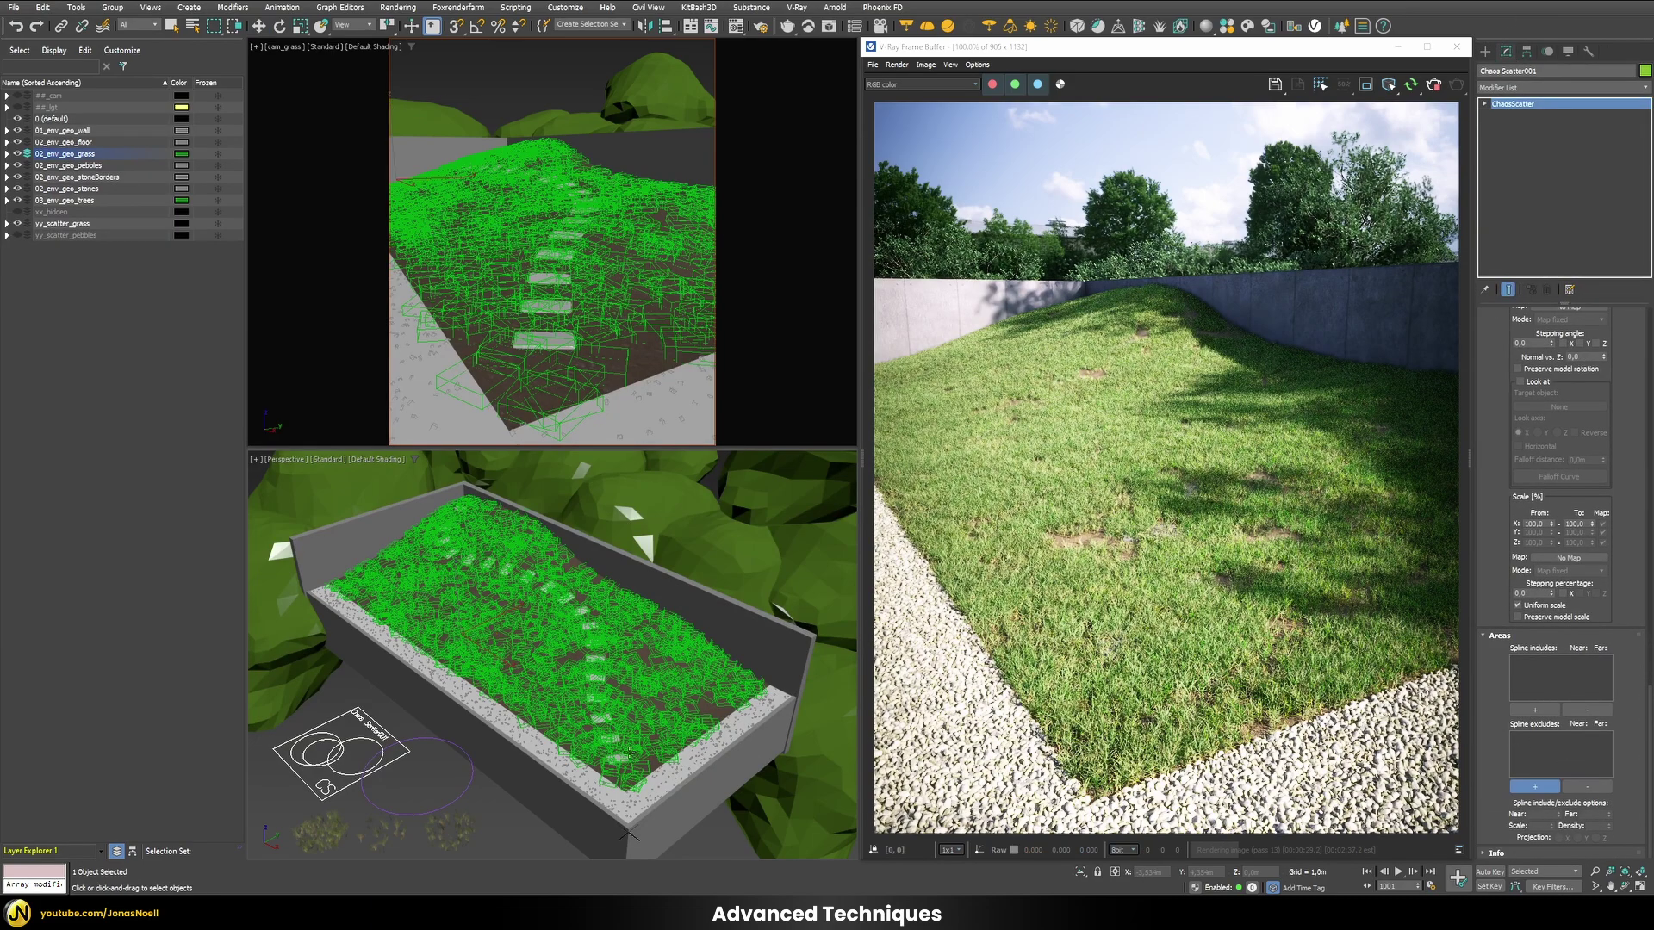
pyautogui.click(461, 792)
# Step: Move the circle onto the hill, around the lower stepping stones
pyautogui.click(455, 771)
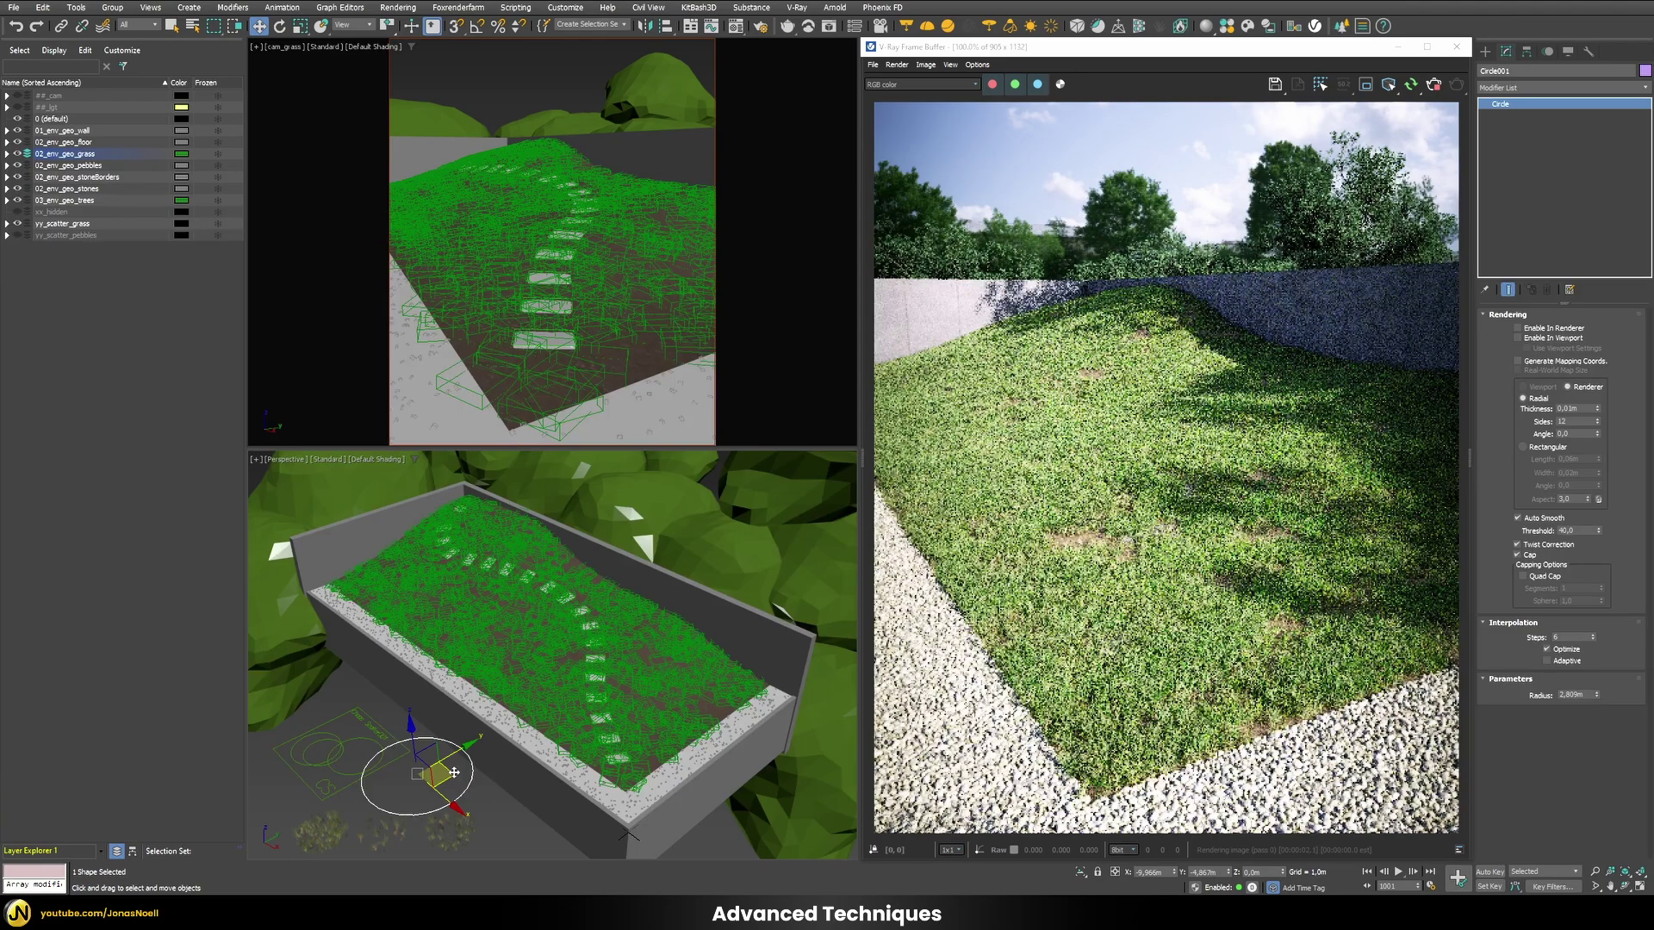
pyautogui.moveTo(455, 771); pyautogui.dragTo(627, 686)
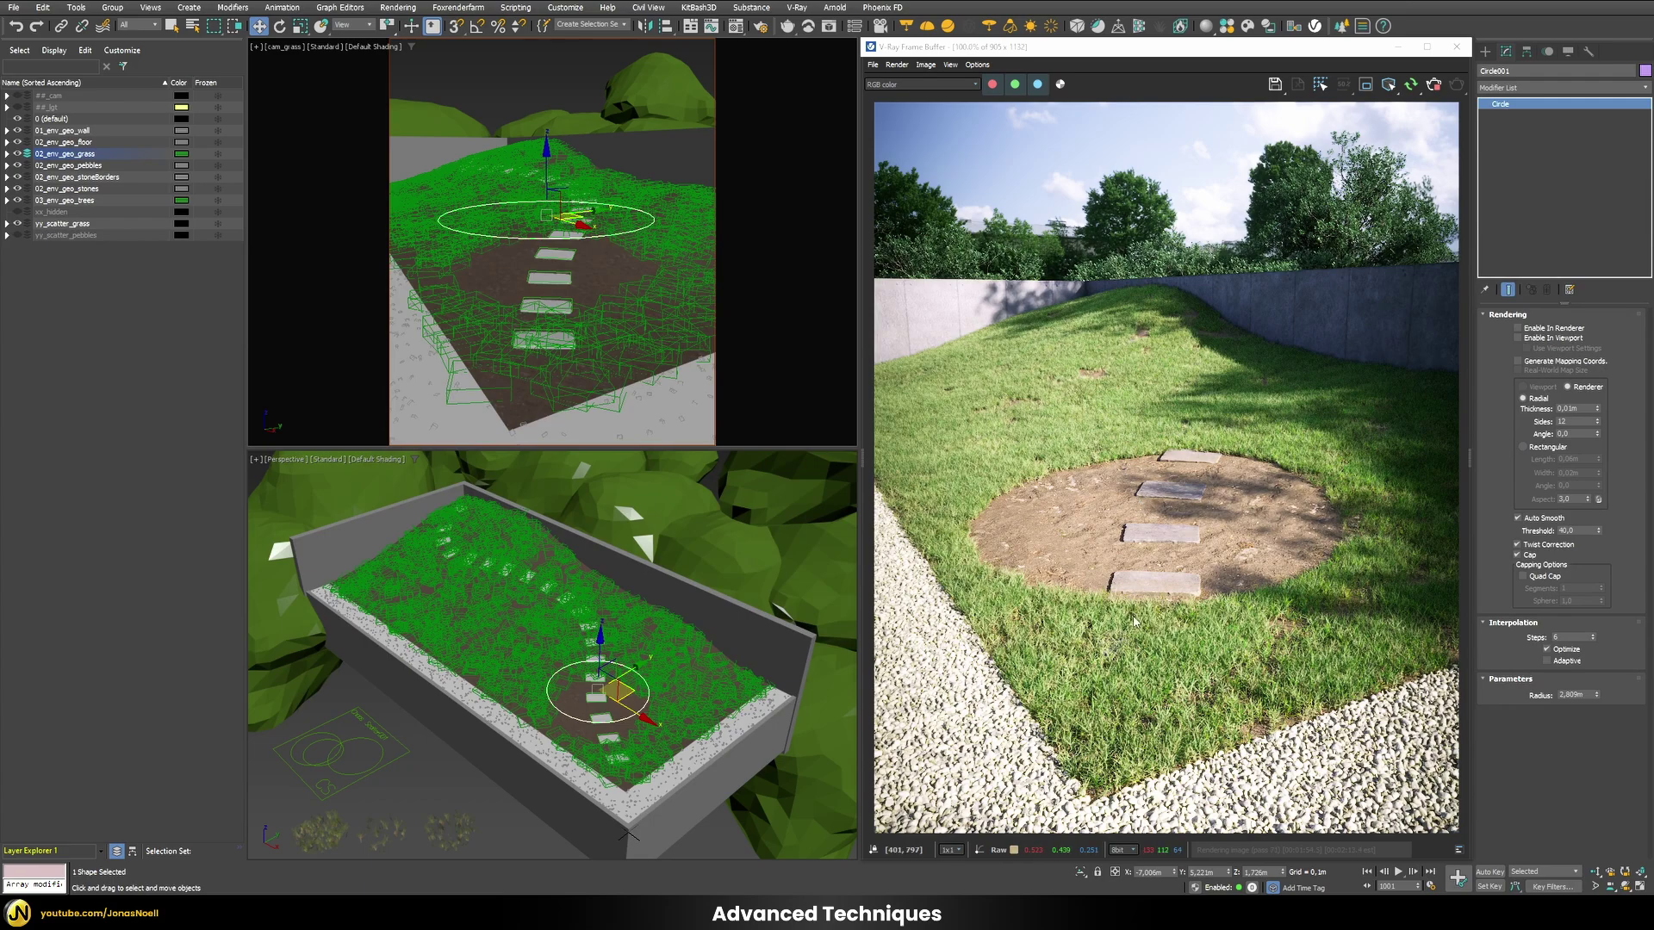
# Step: Add the stepping-stone spline spl_stoneBorder to the grass scatter's spline excludes and remove Circle001 from the list
pyautogui.hotkey('ctrl', 'shift', 'e')
pyautogui.click(560, 271)
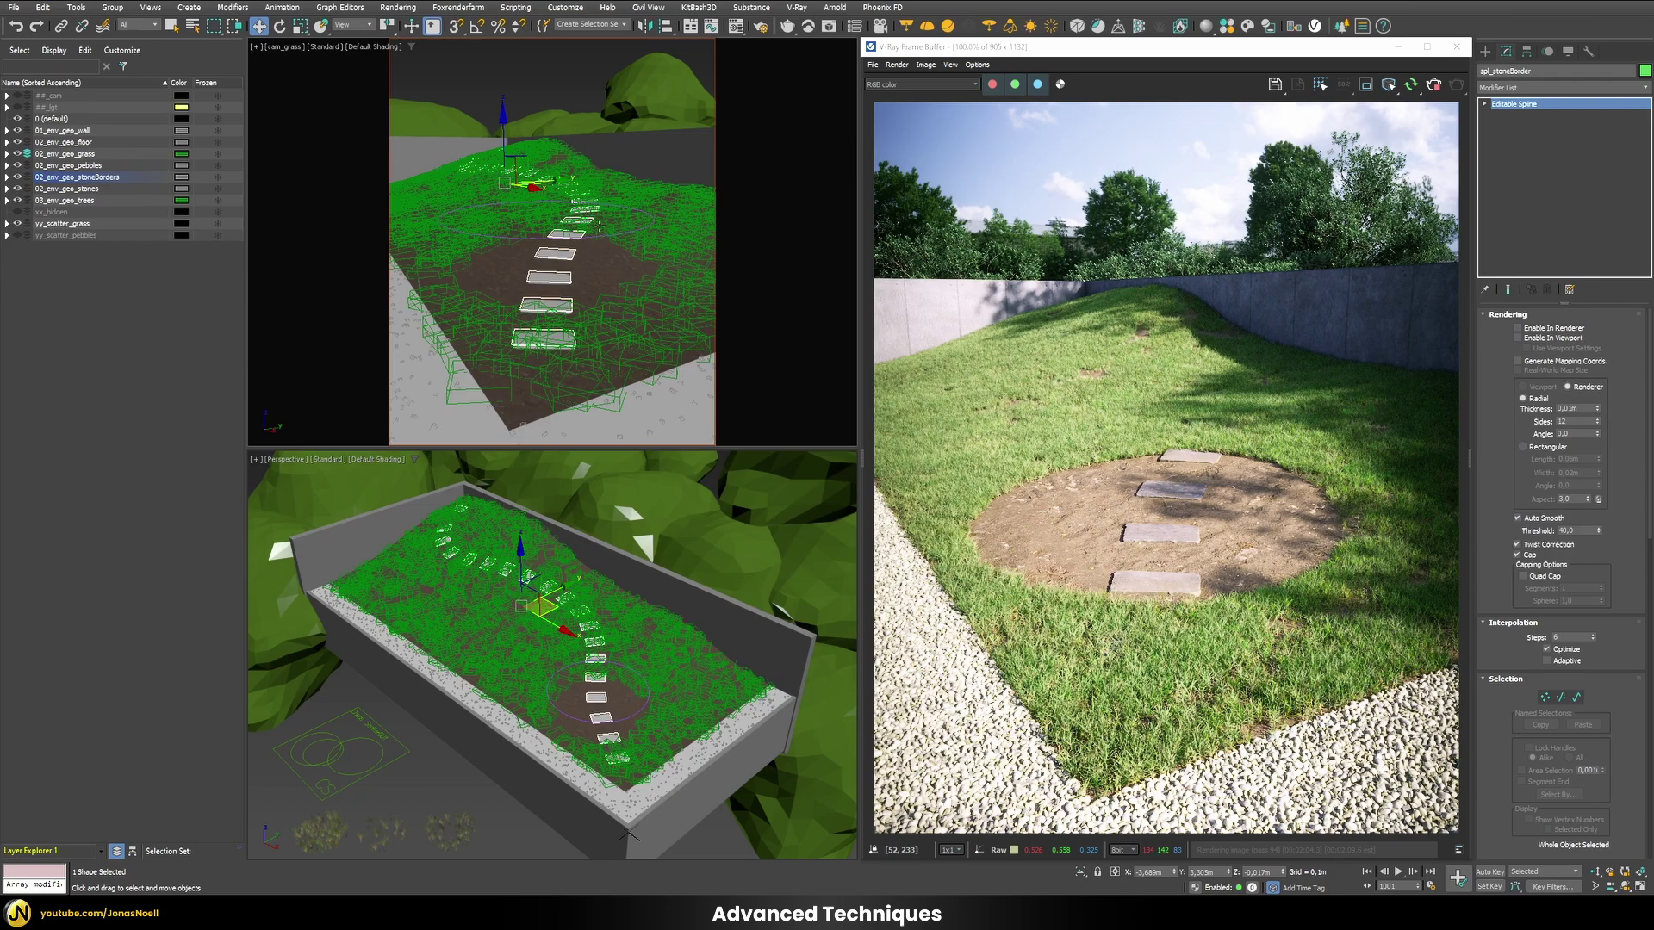
pyautogui.click(373, 742)
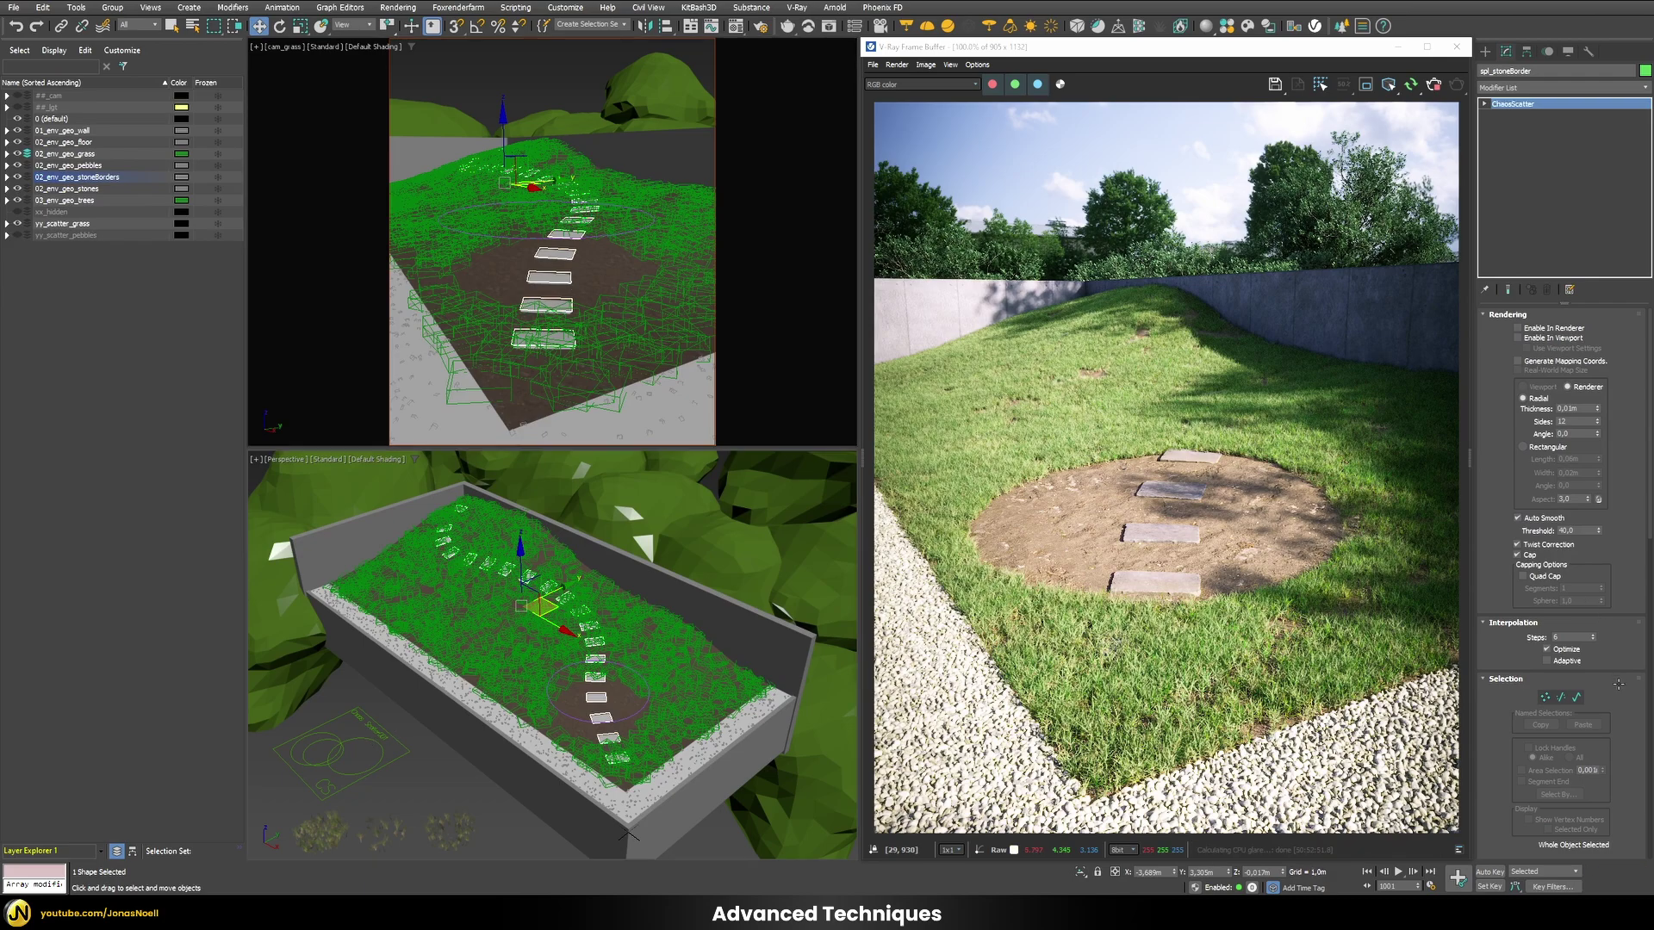
pyautogui.scroll(-5, 1496, 721)
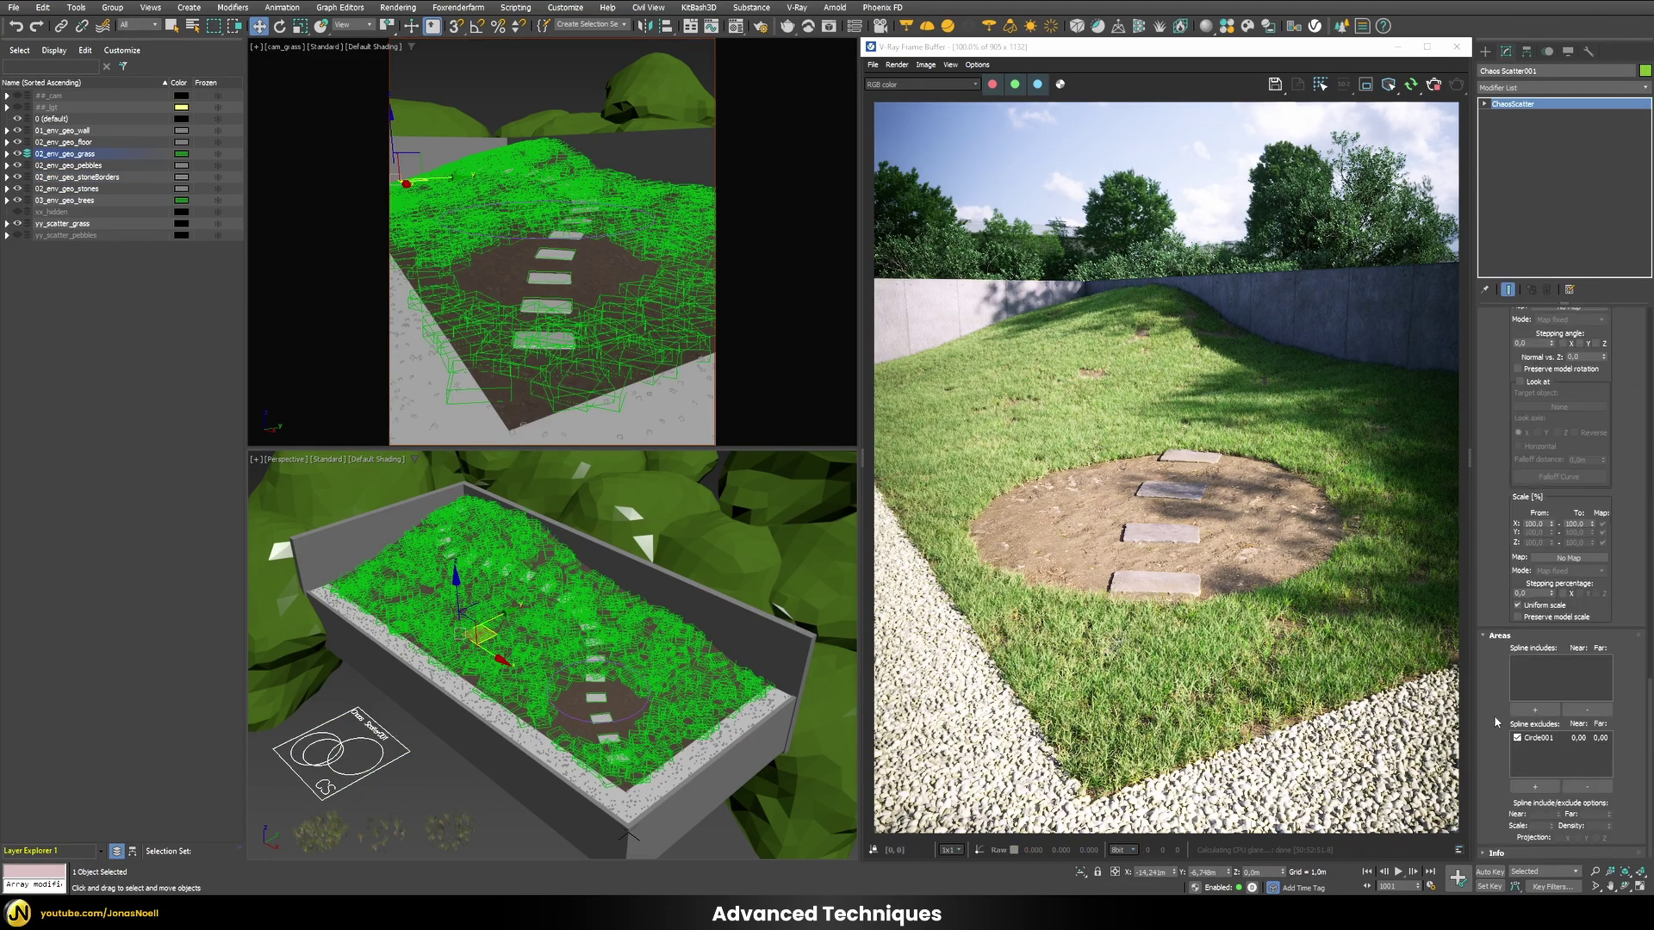
pyautogui.click(1535, 787)
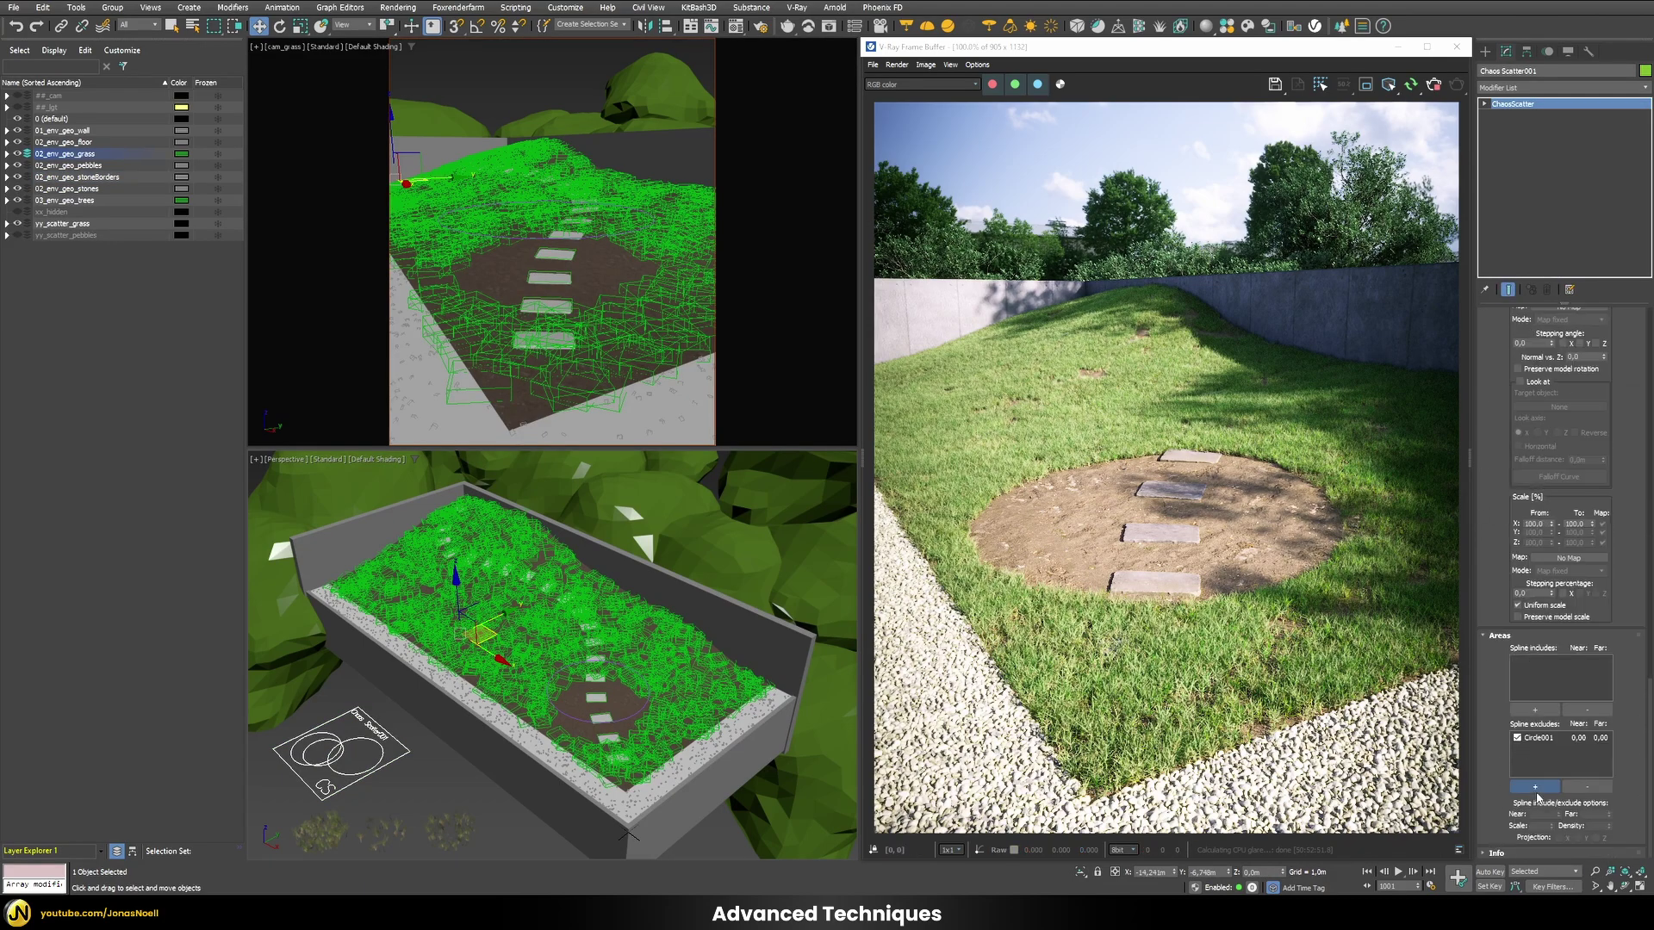
pyautogui.click(567, 273)
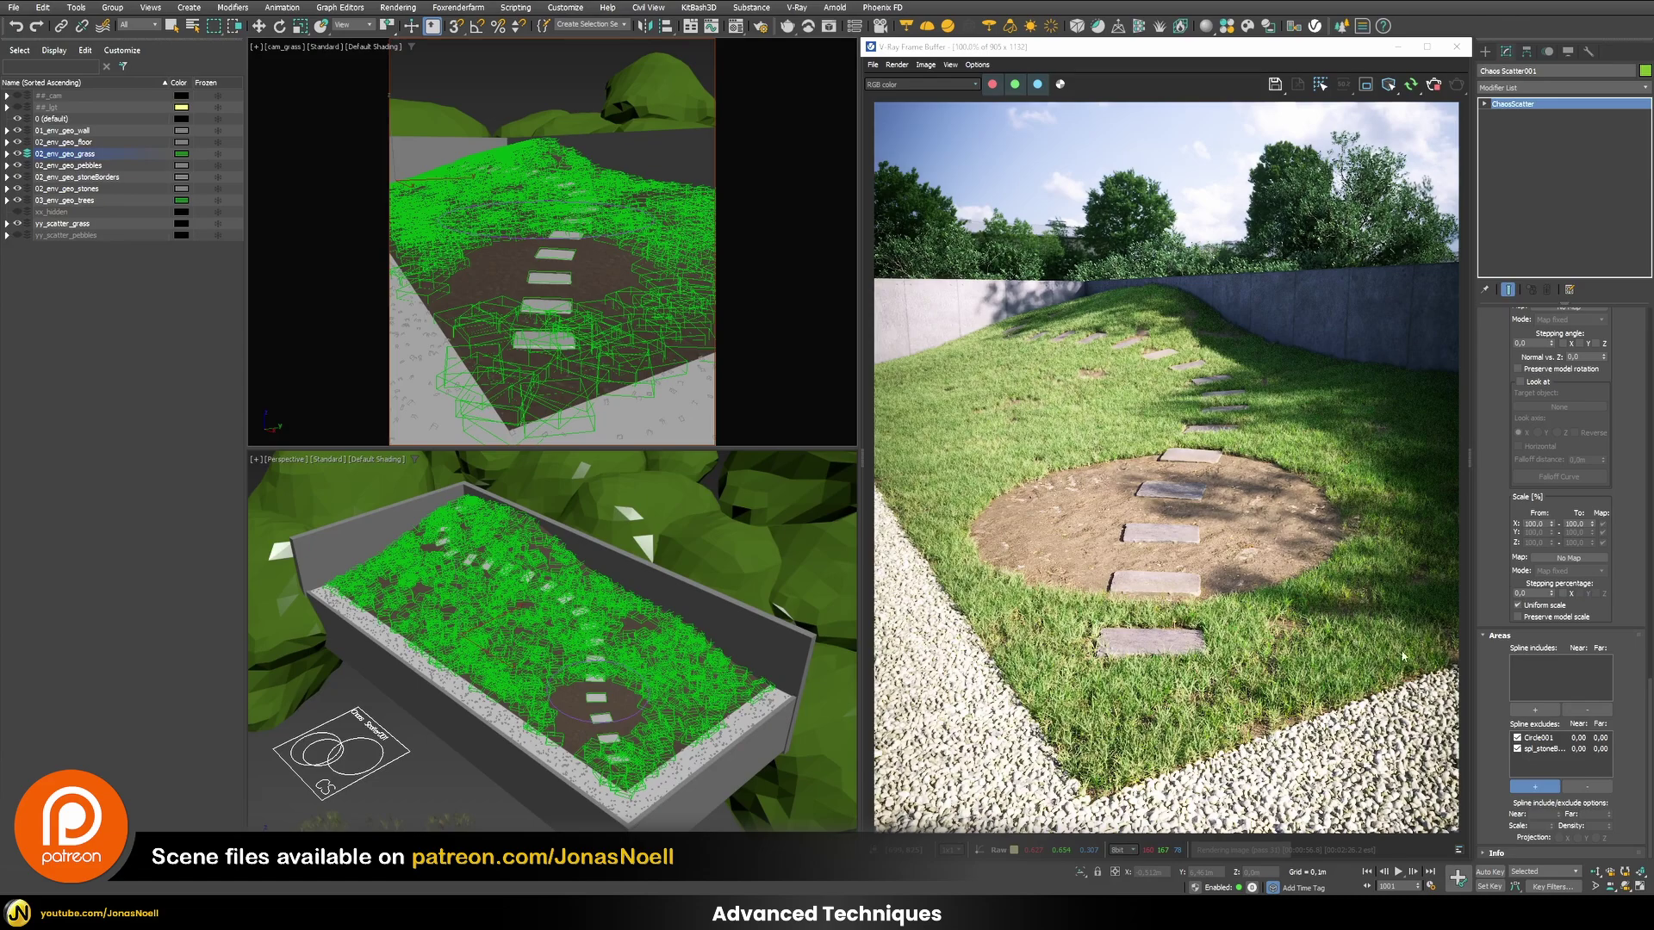
pyautogui.click(1523, 740)
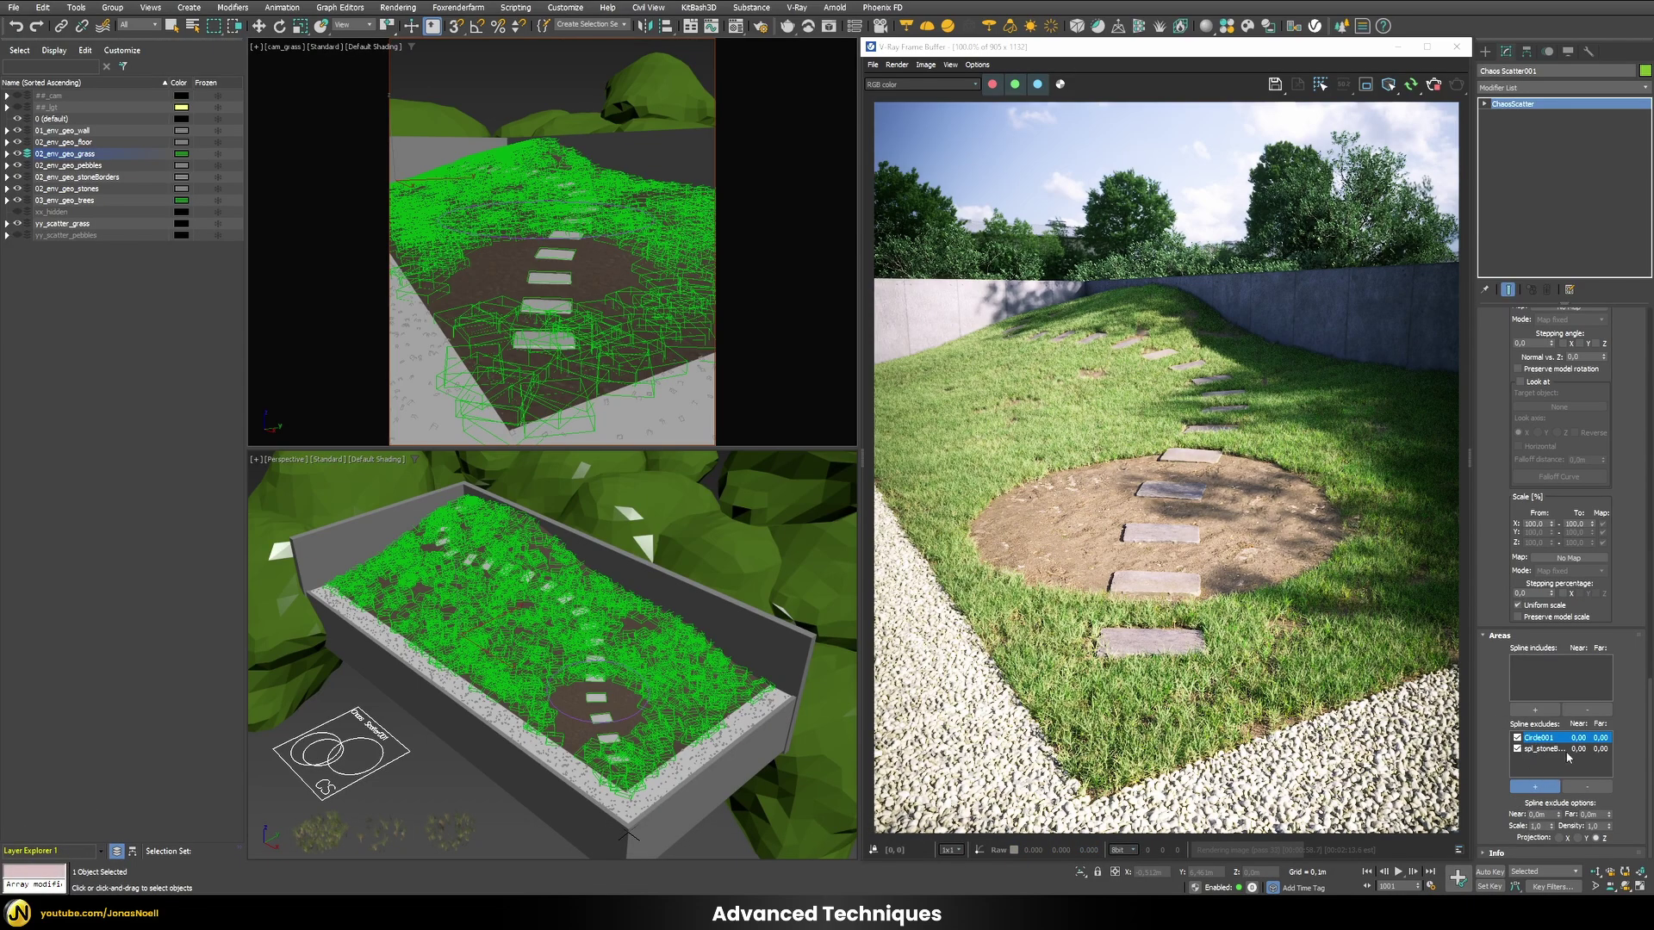
pyautogui.click(1587, 787)
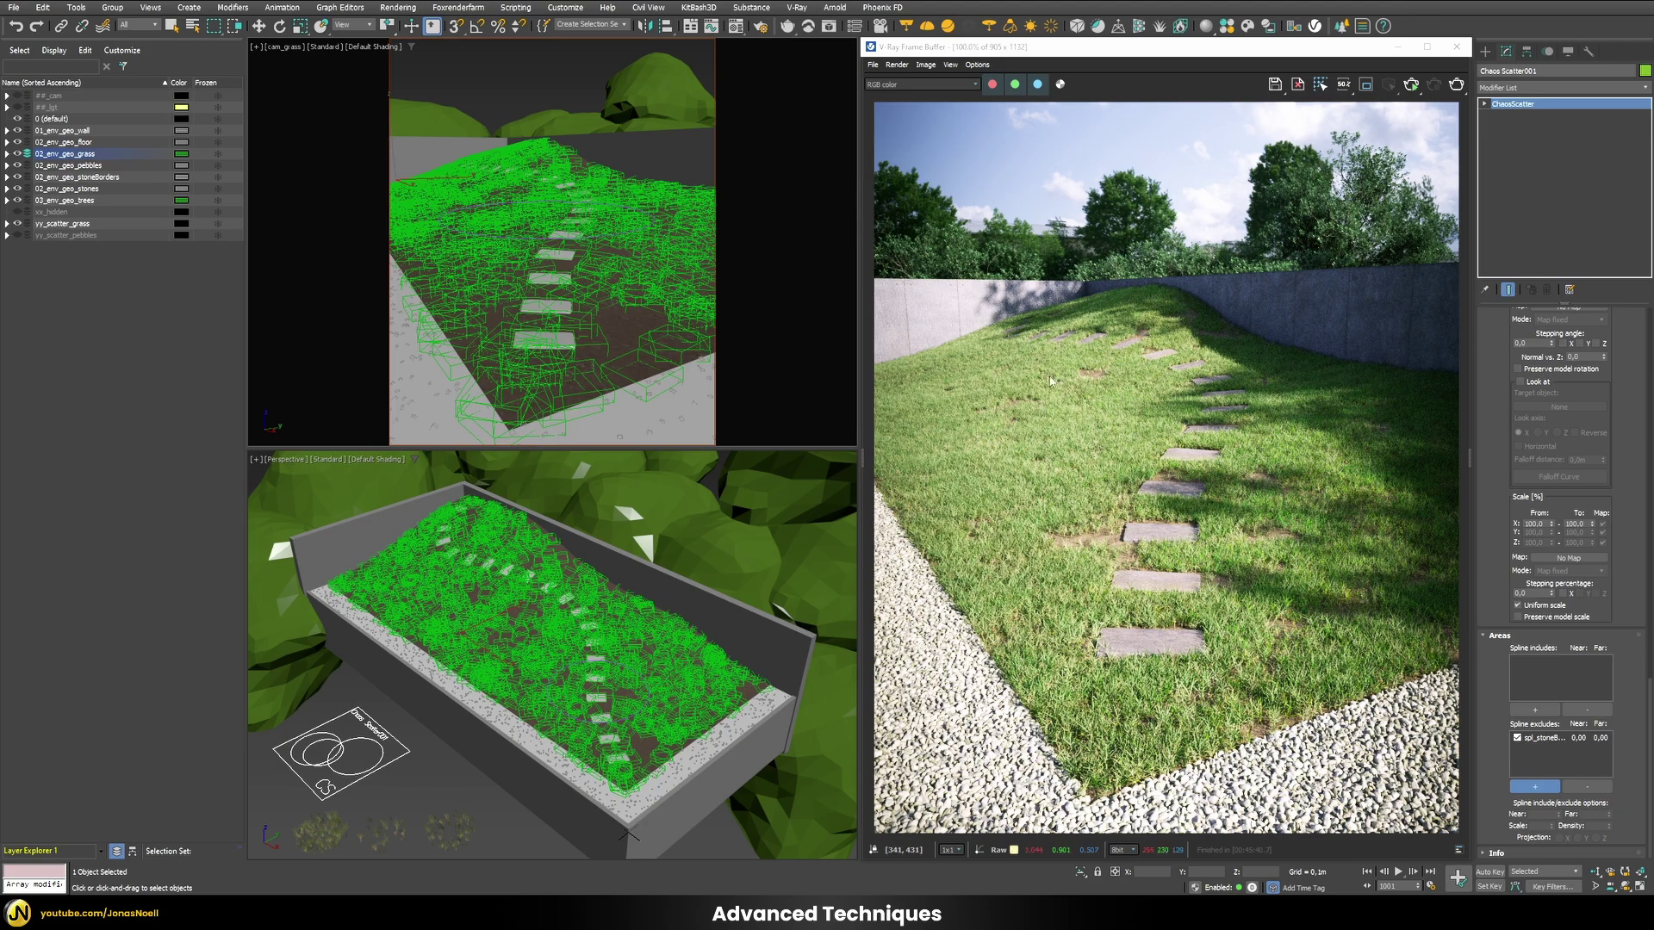
# Step: Assign a VRayDistanceTex as the surface scattering density map of the grass scatter
pyautogui.scroll(5, 1617, 444)
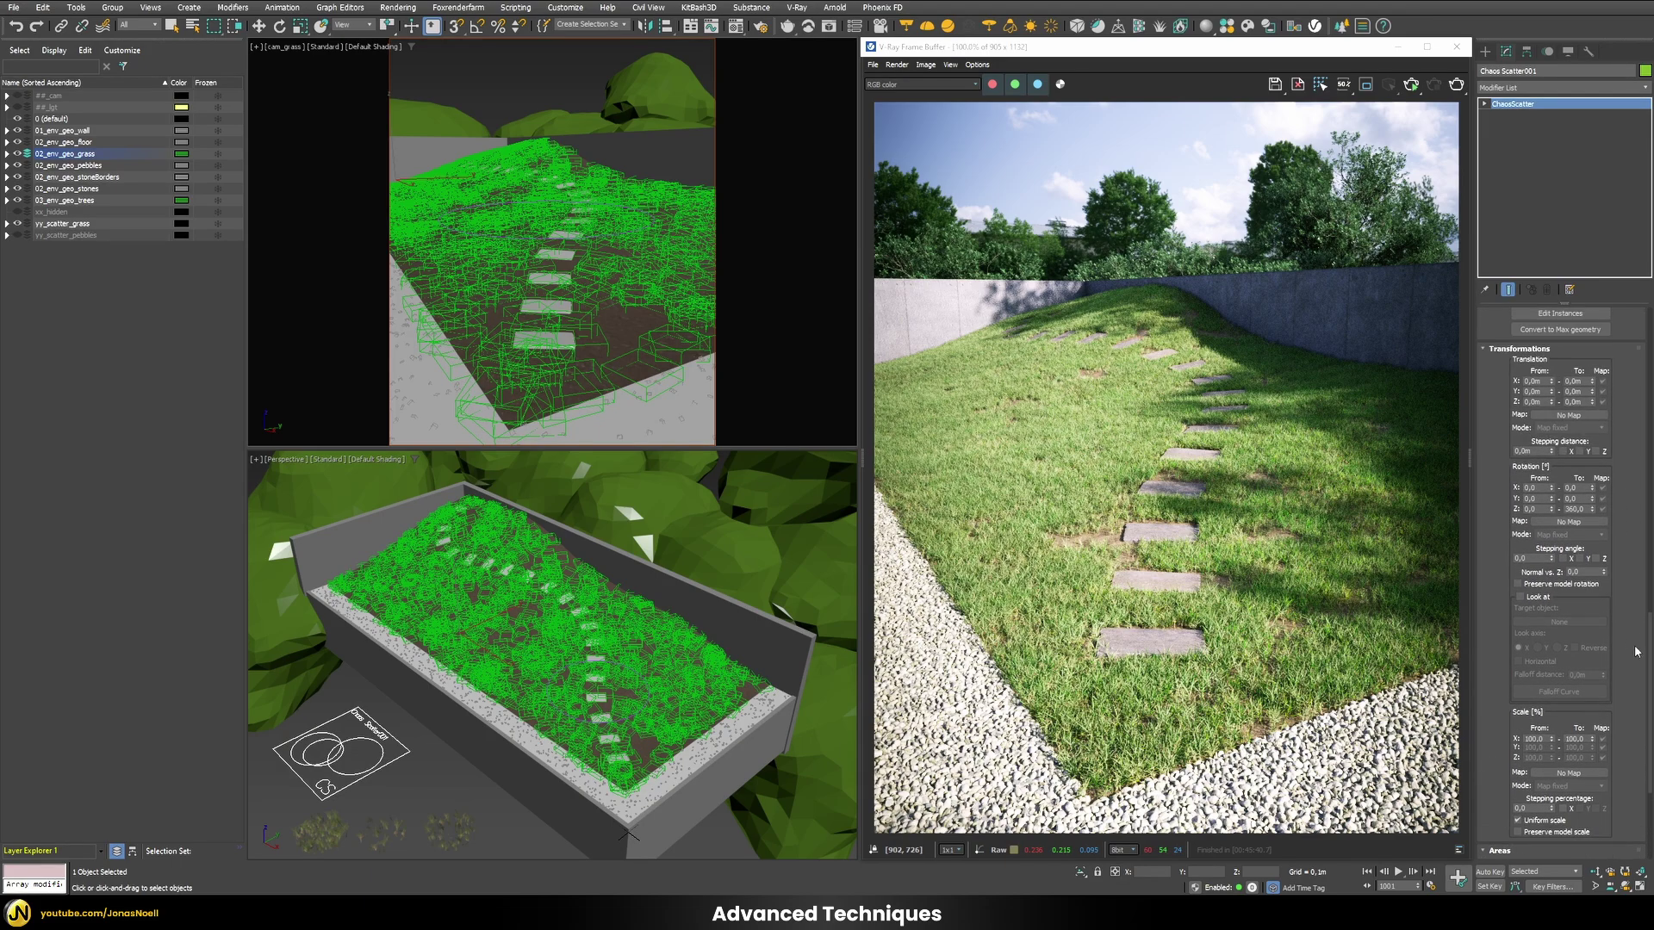
pyautogui.scroll(4, 1619, 603)
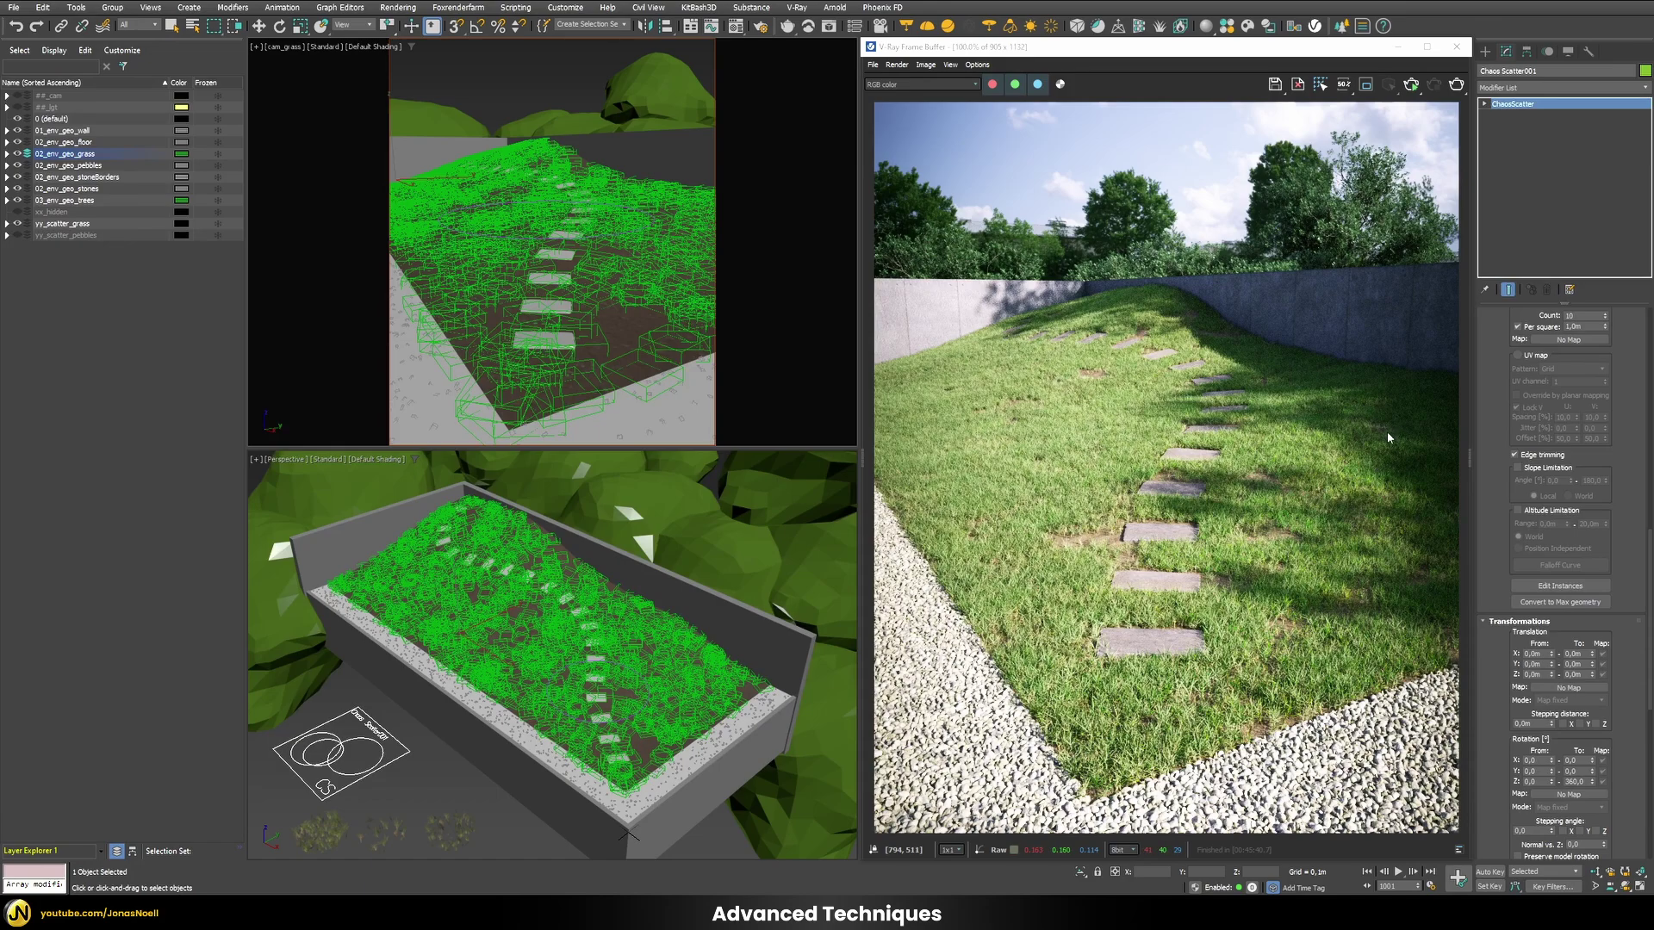
pyautogui.press('w')
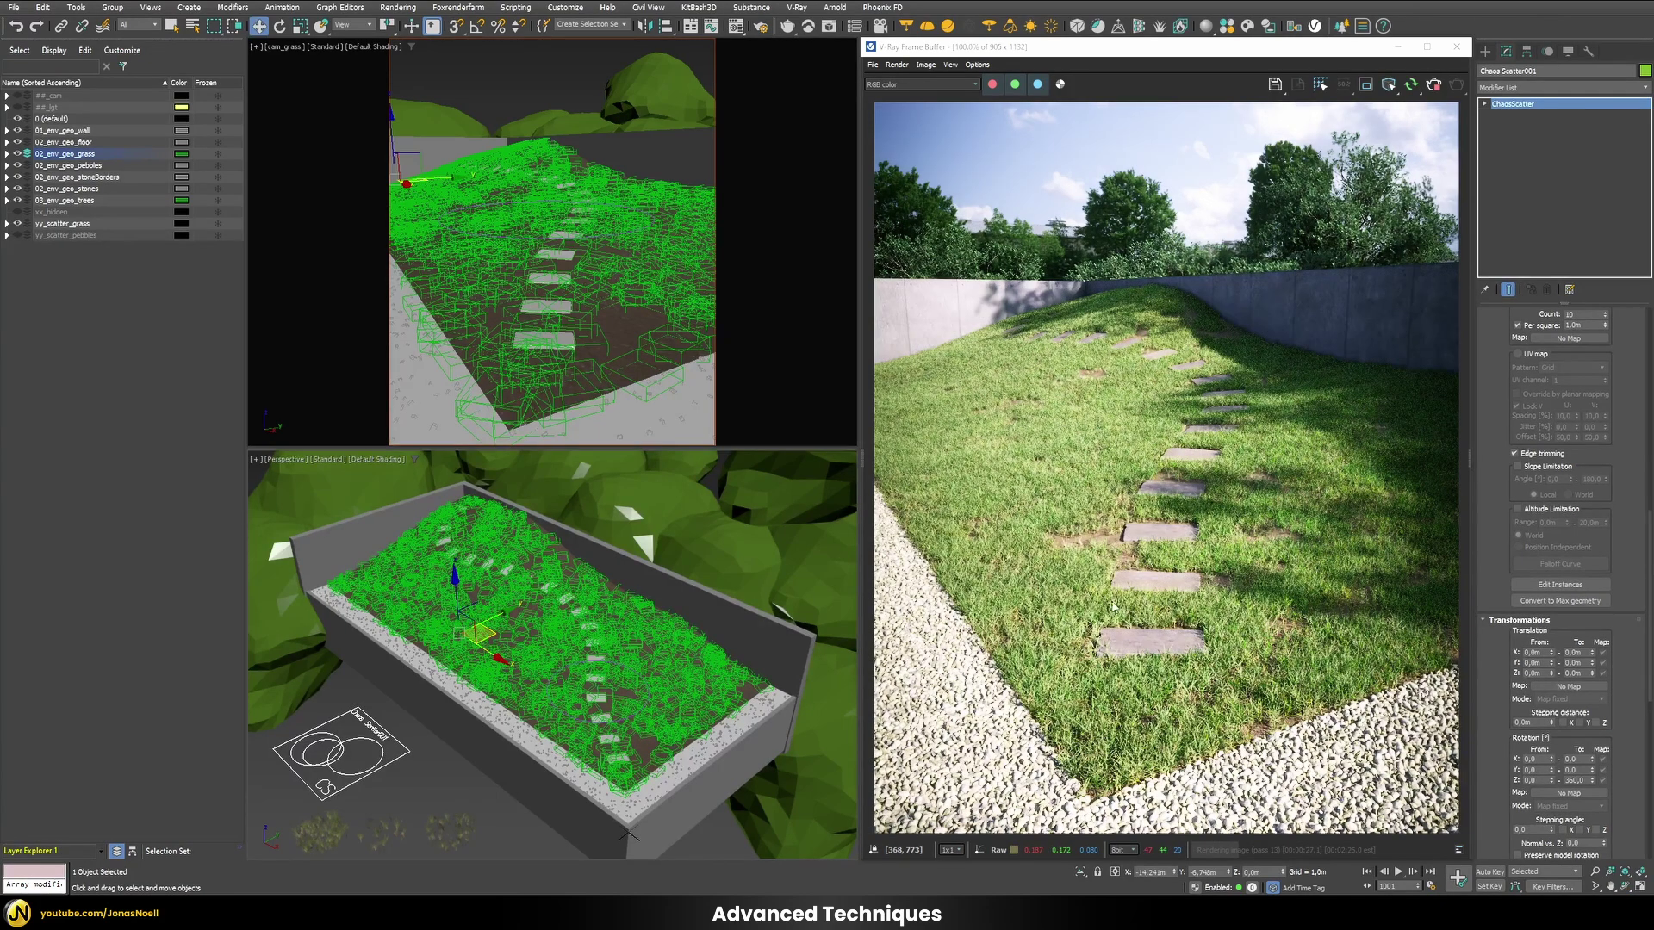
pyautogui.scroll(5, 1491, 508)
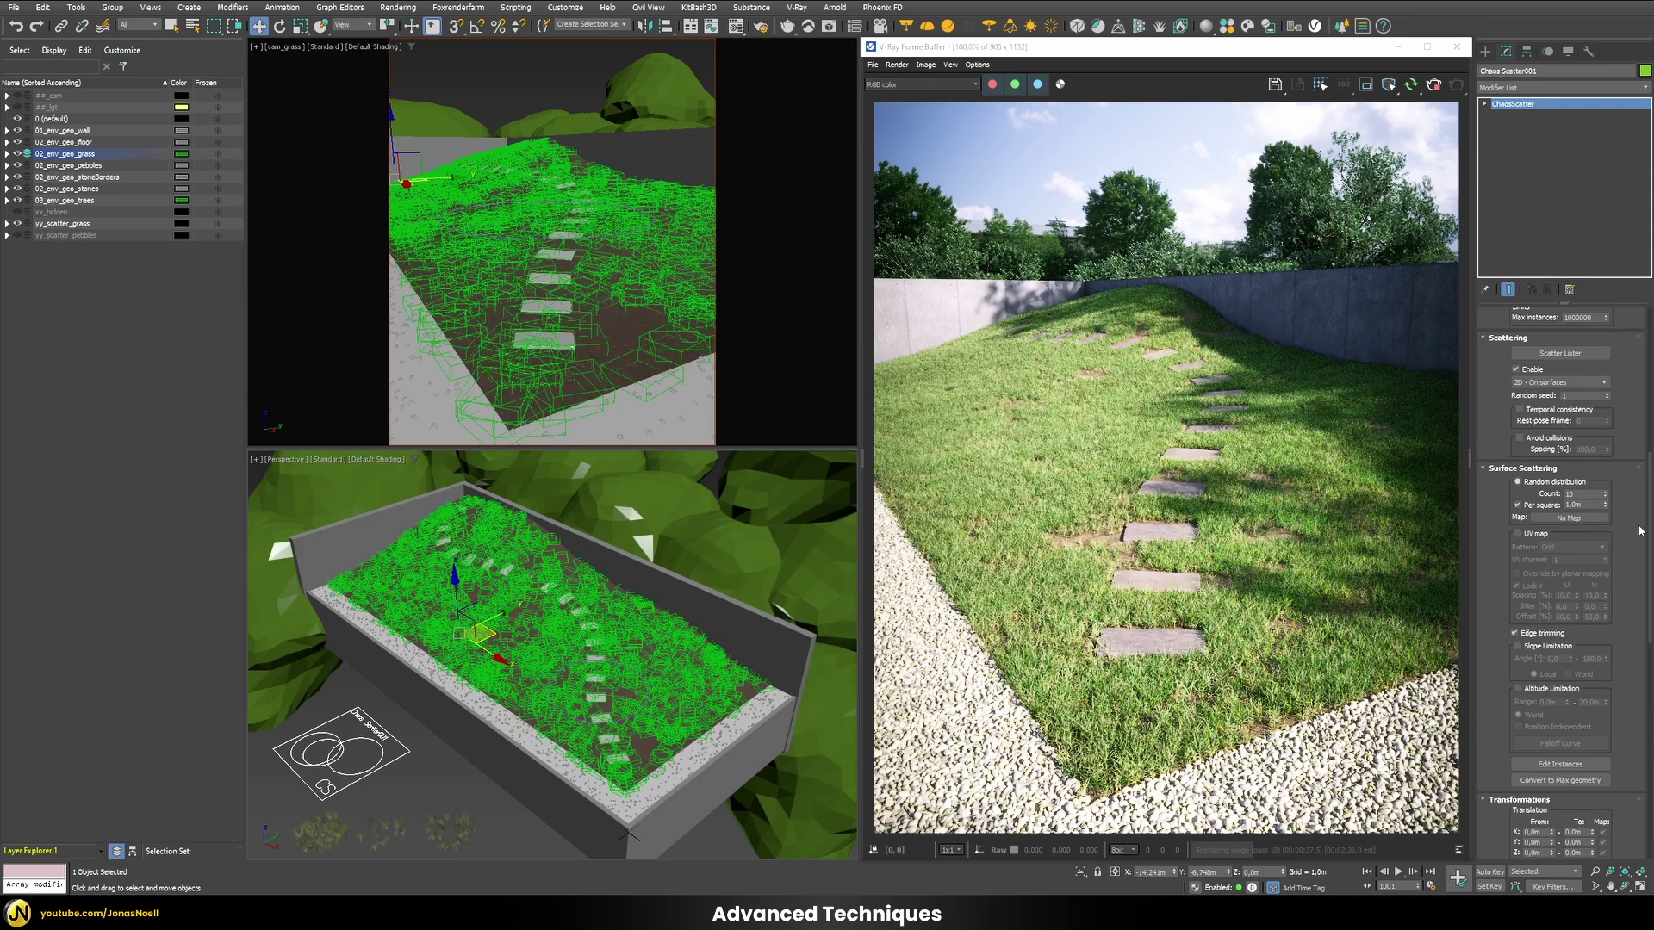
pyautogui.click(1576, 518)
pyautogui.write('vrayd')
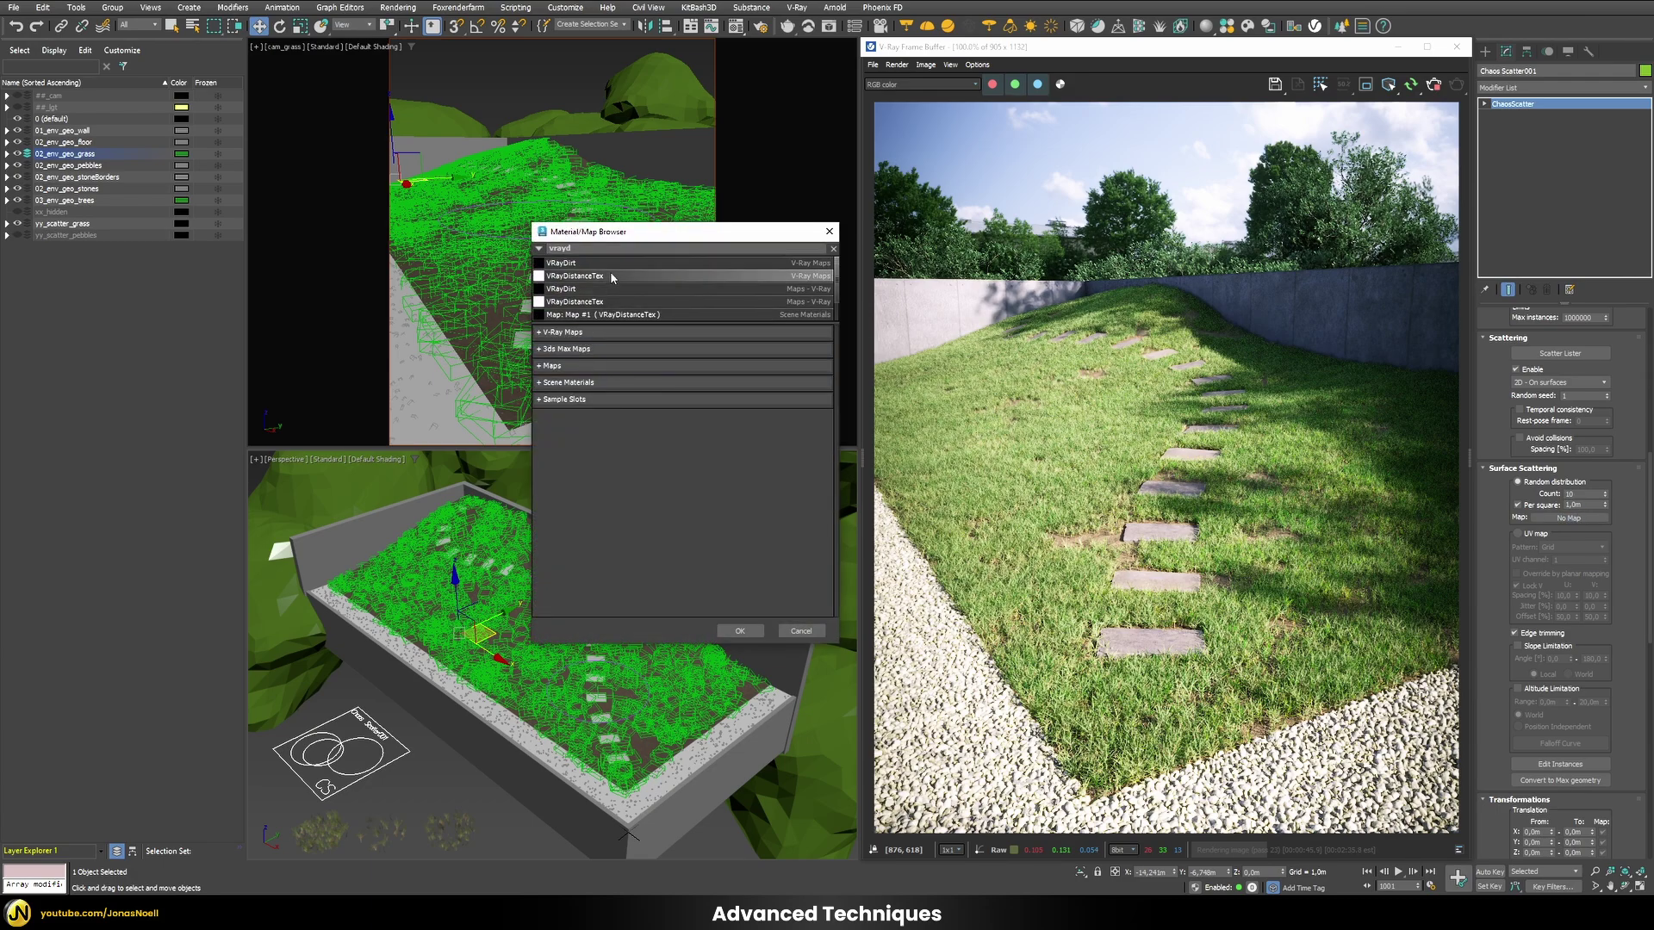
pyautogui.doubleClick(613, 275)
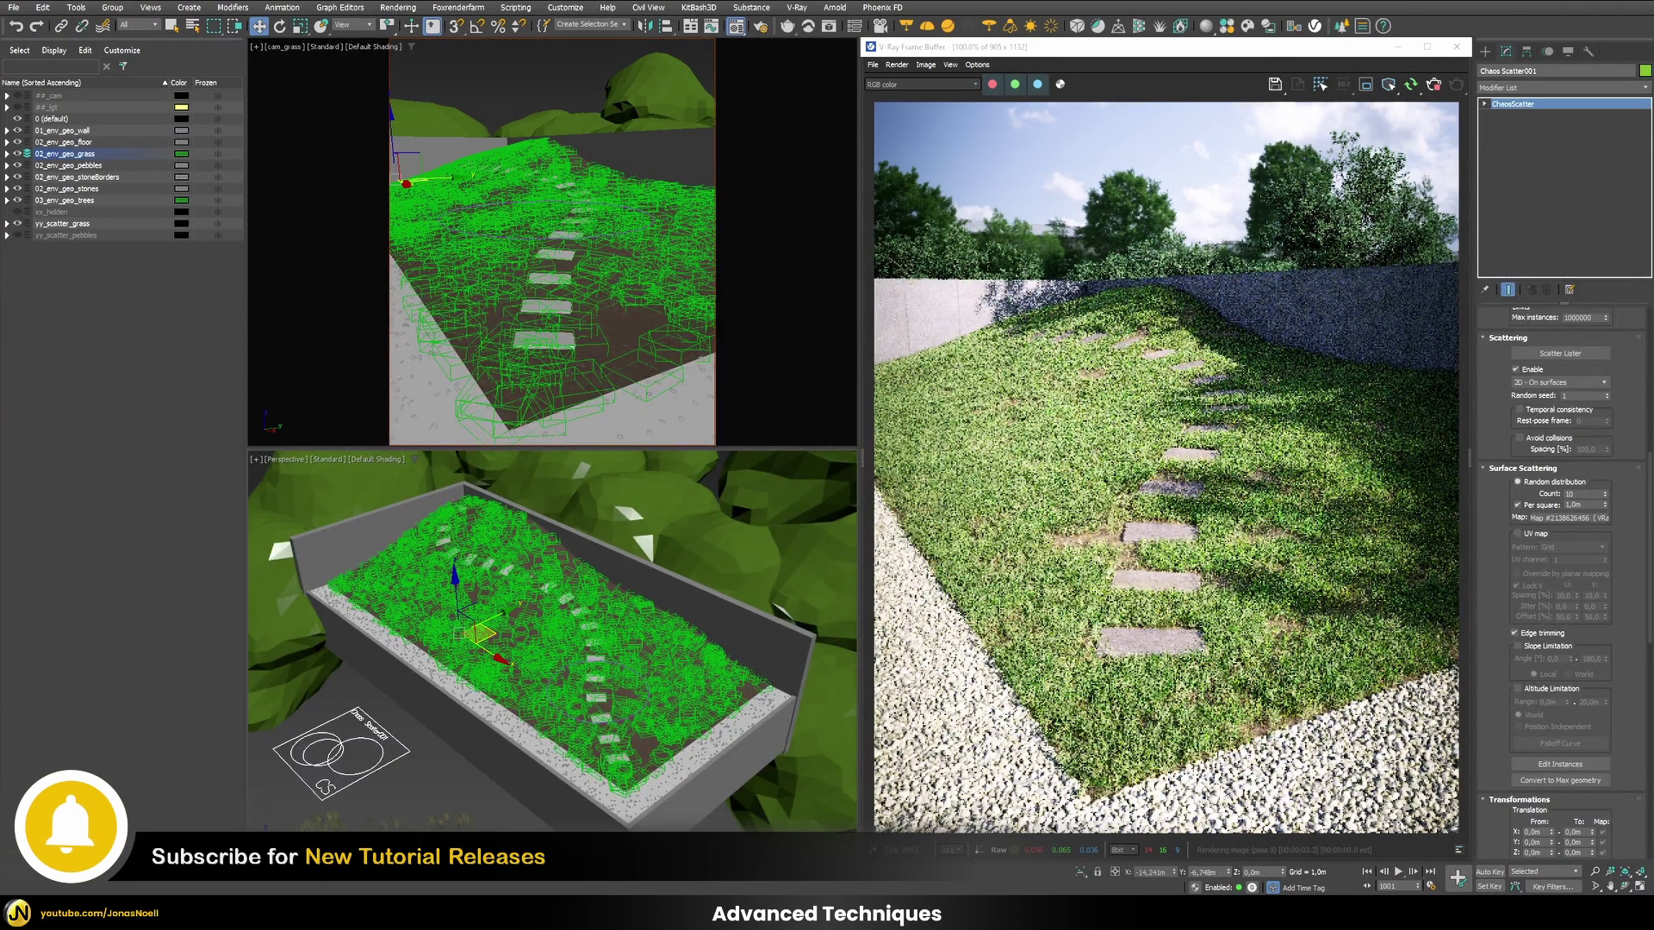
# Step: Place the scatter's VRayDistanceTex map in the first Material Editor slot
pyautogui.press('m')
pyautogui.moveTo(1593, 511); pyautogui.dragTo(100, 559)
pyautogui.click(95, 586)
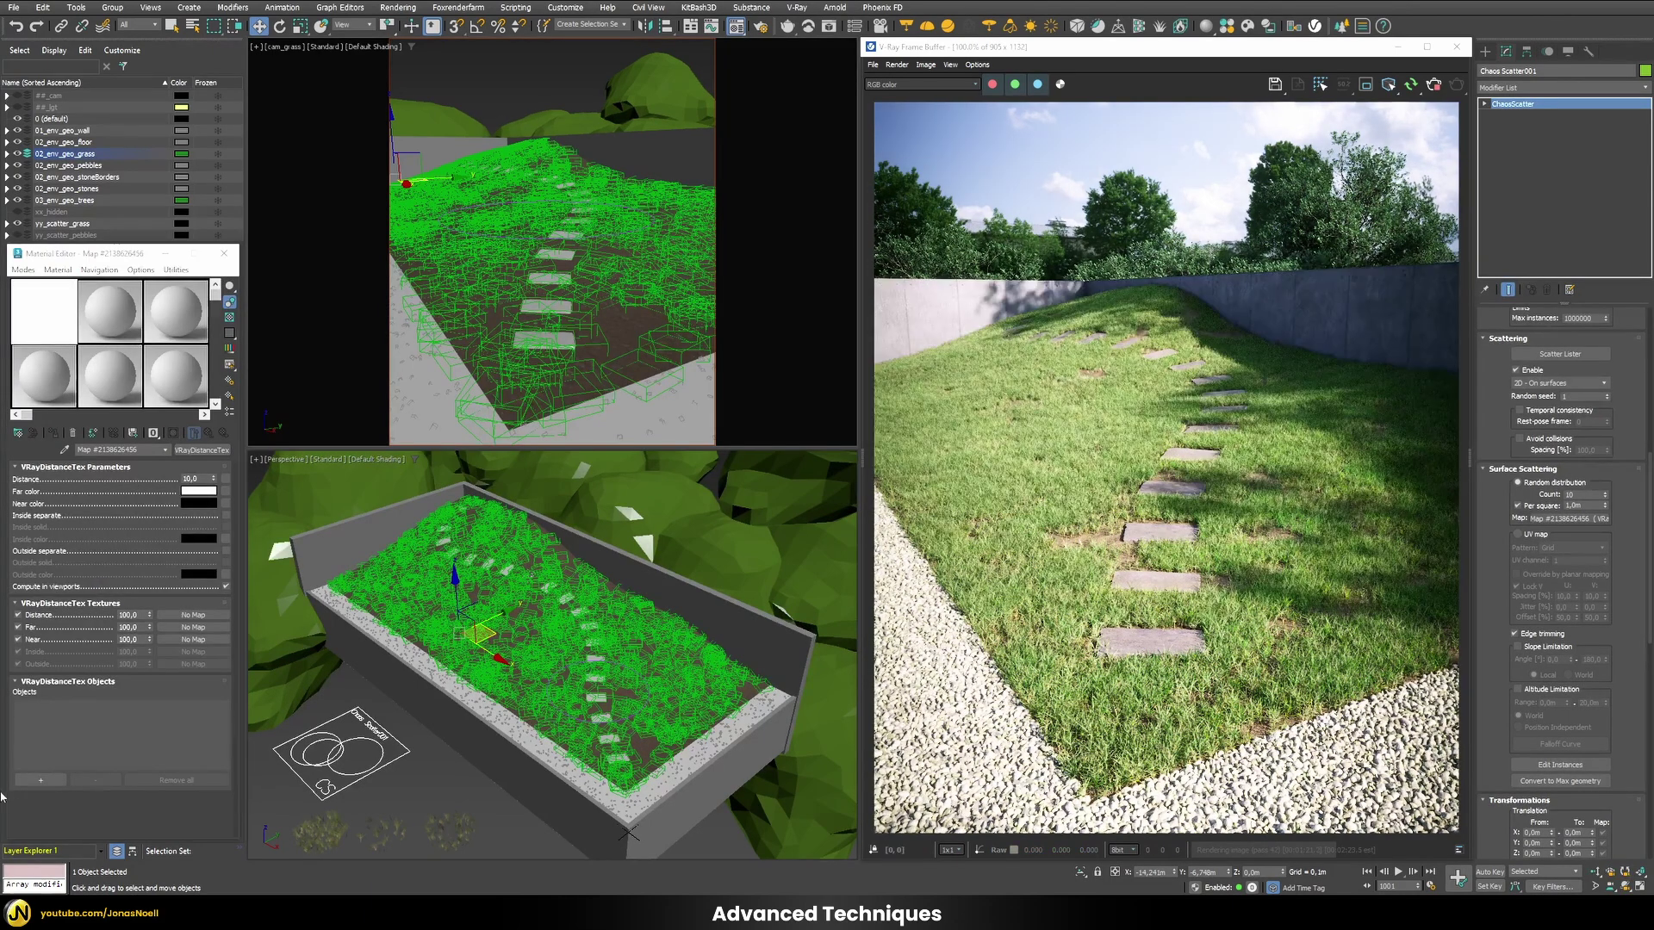
# Step: Add geo_env_wall_002 and geo_floor_pebbles as the objects of the VRayDistanceTex
pyautogui.click(47, 781)
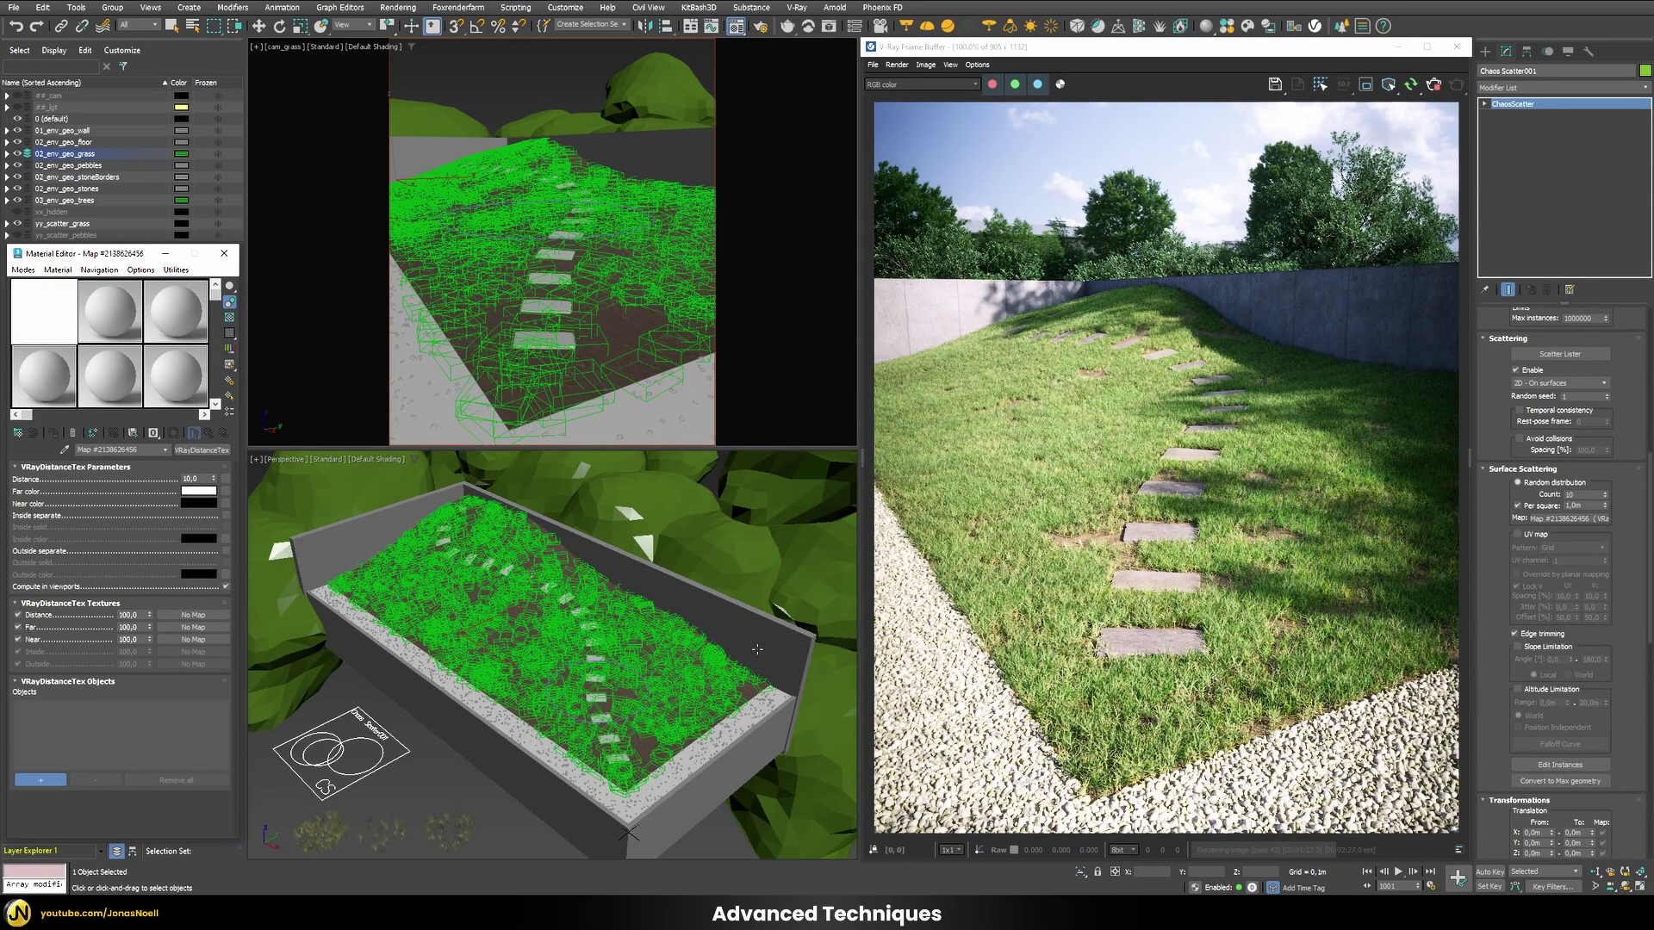
pyautogui.click(456, 594)
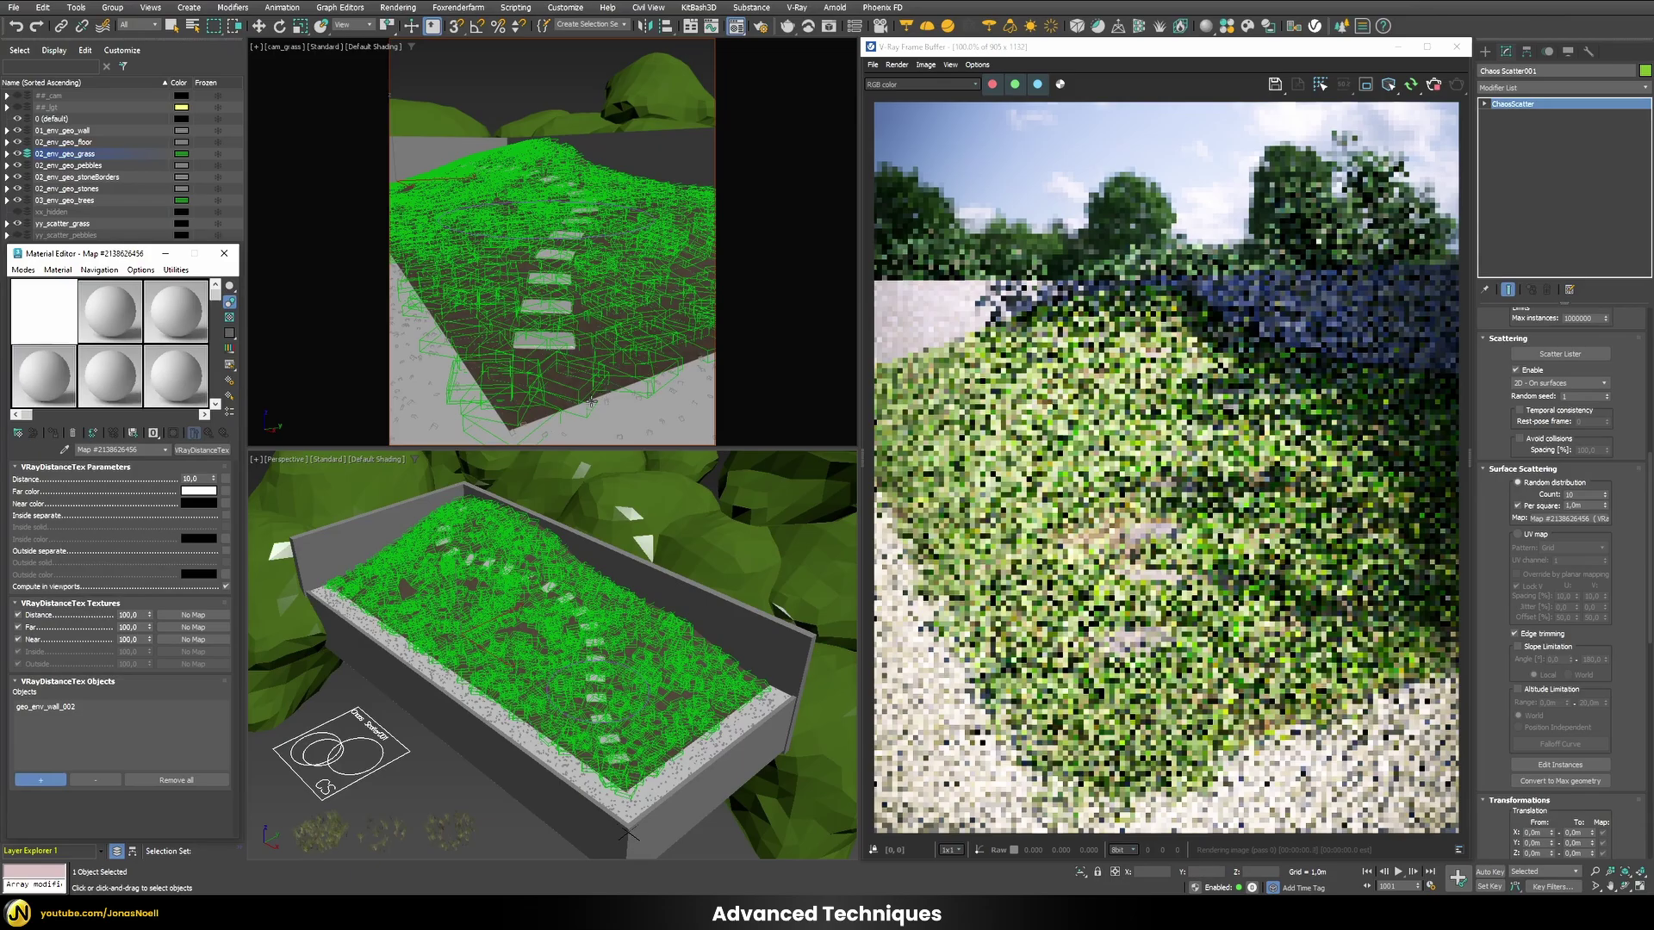
pyautogui.click(625, 419)
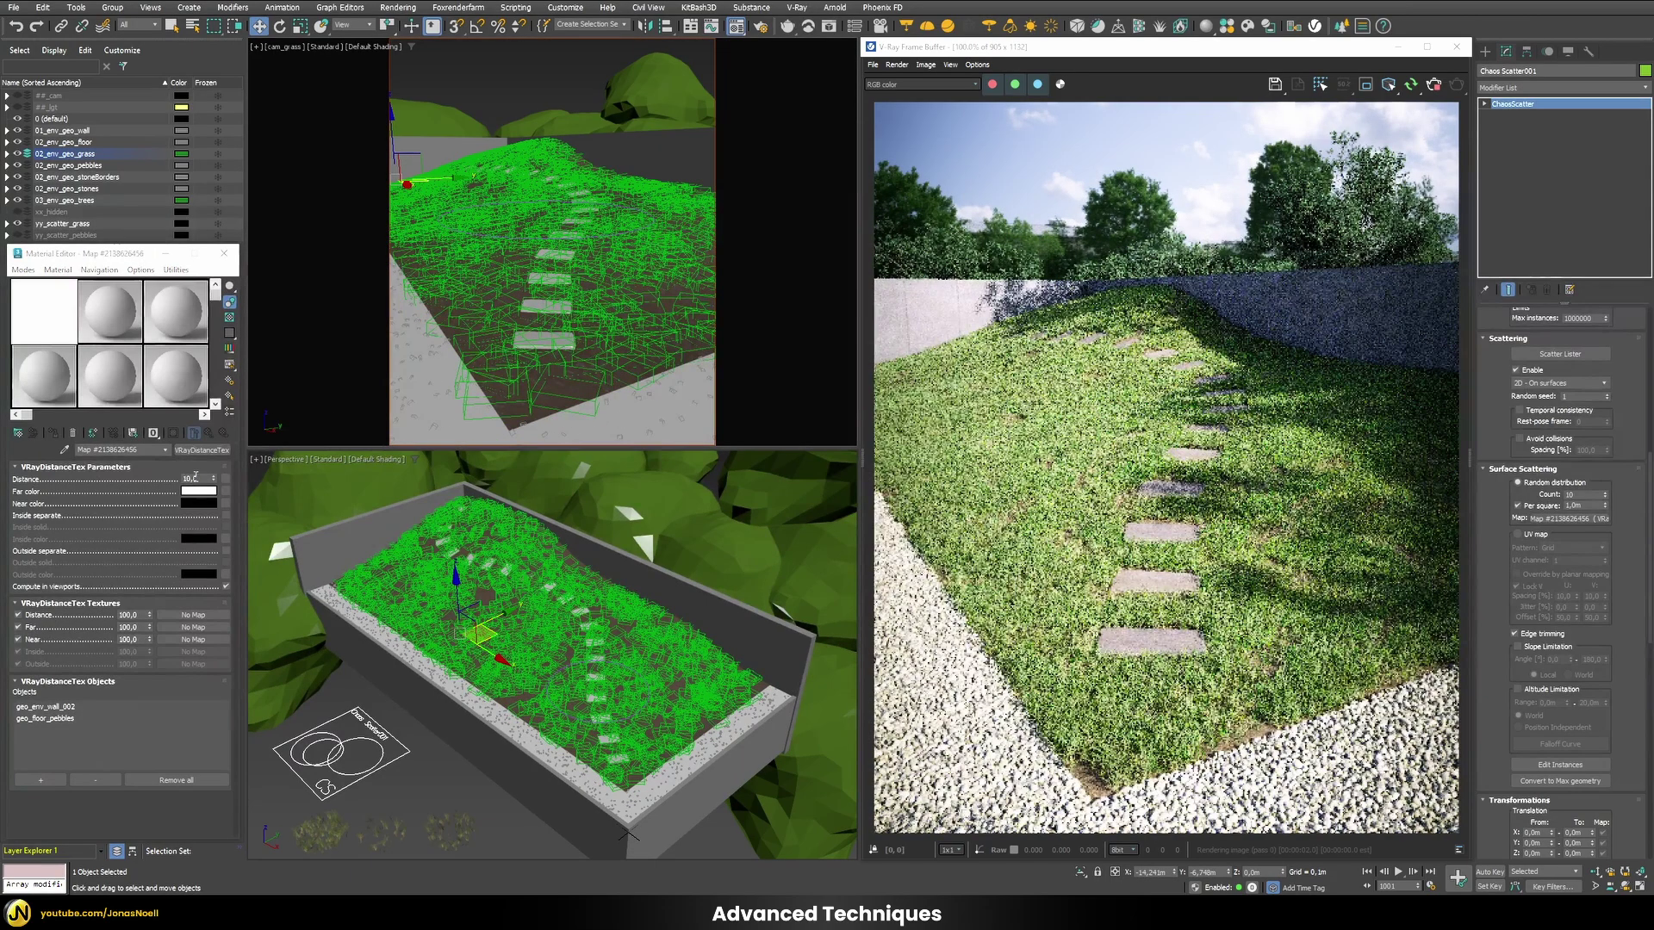
# Step: Try a VRayDistanceTex distance of 100 and inspect the grass along the wall in the render
pyautogui.doubleClick(195, 478)
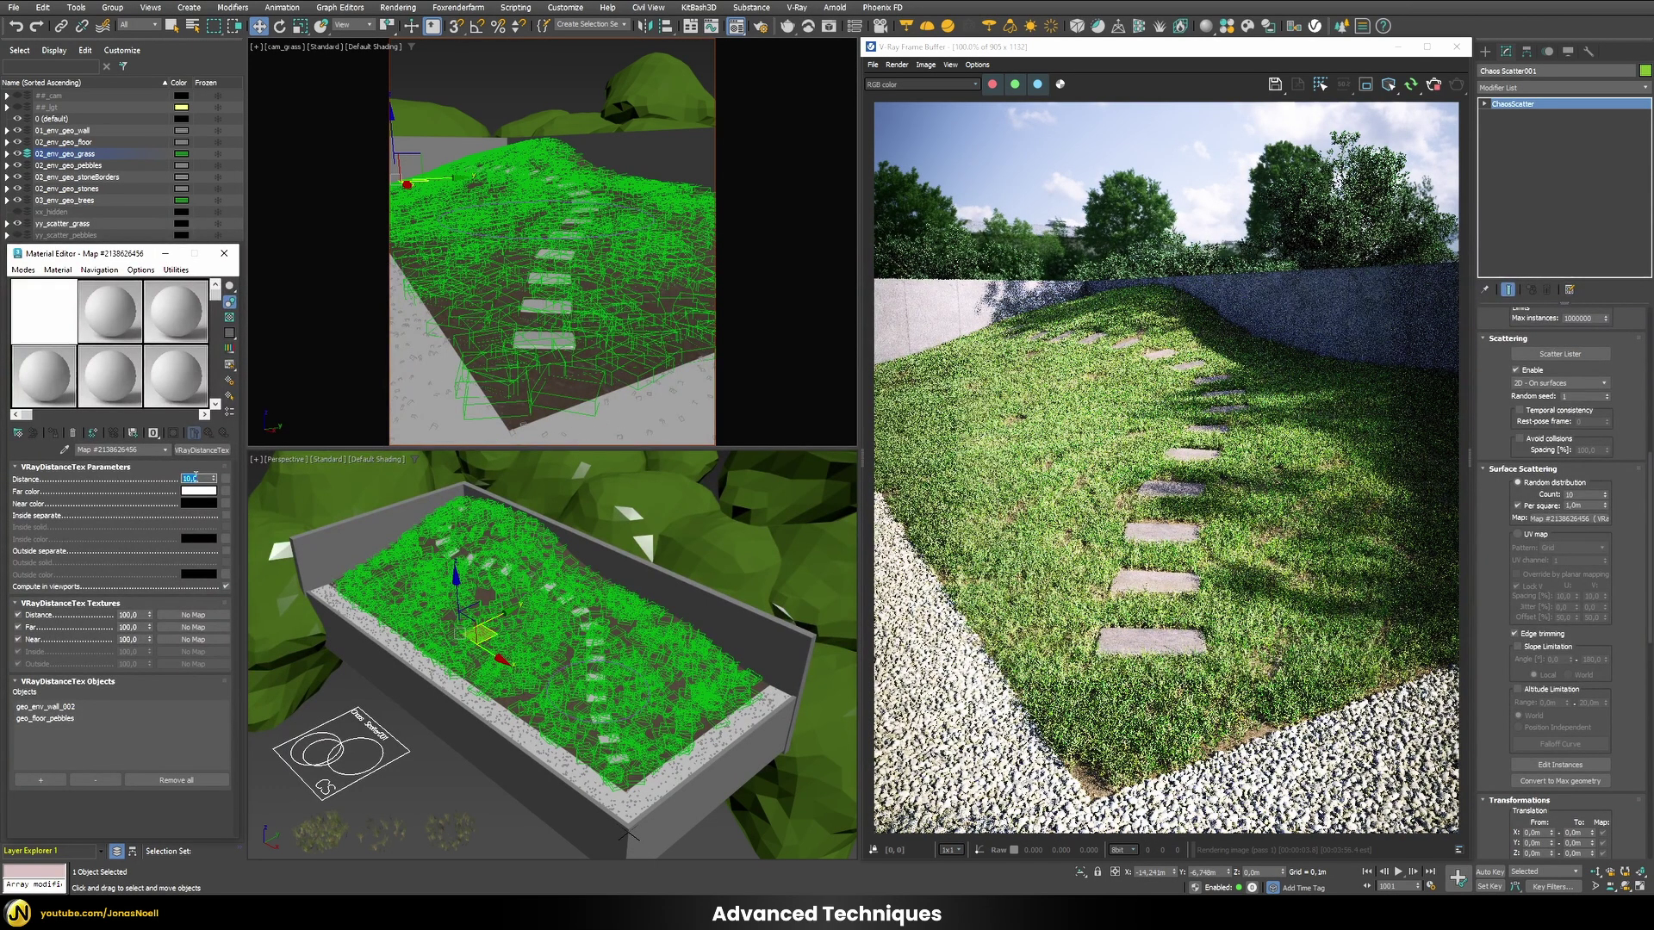
pyautogui.write('100')
pyautogui.press('Return')
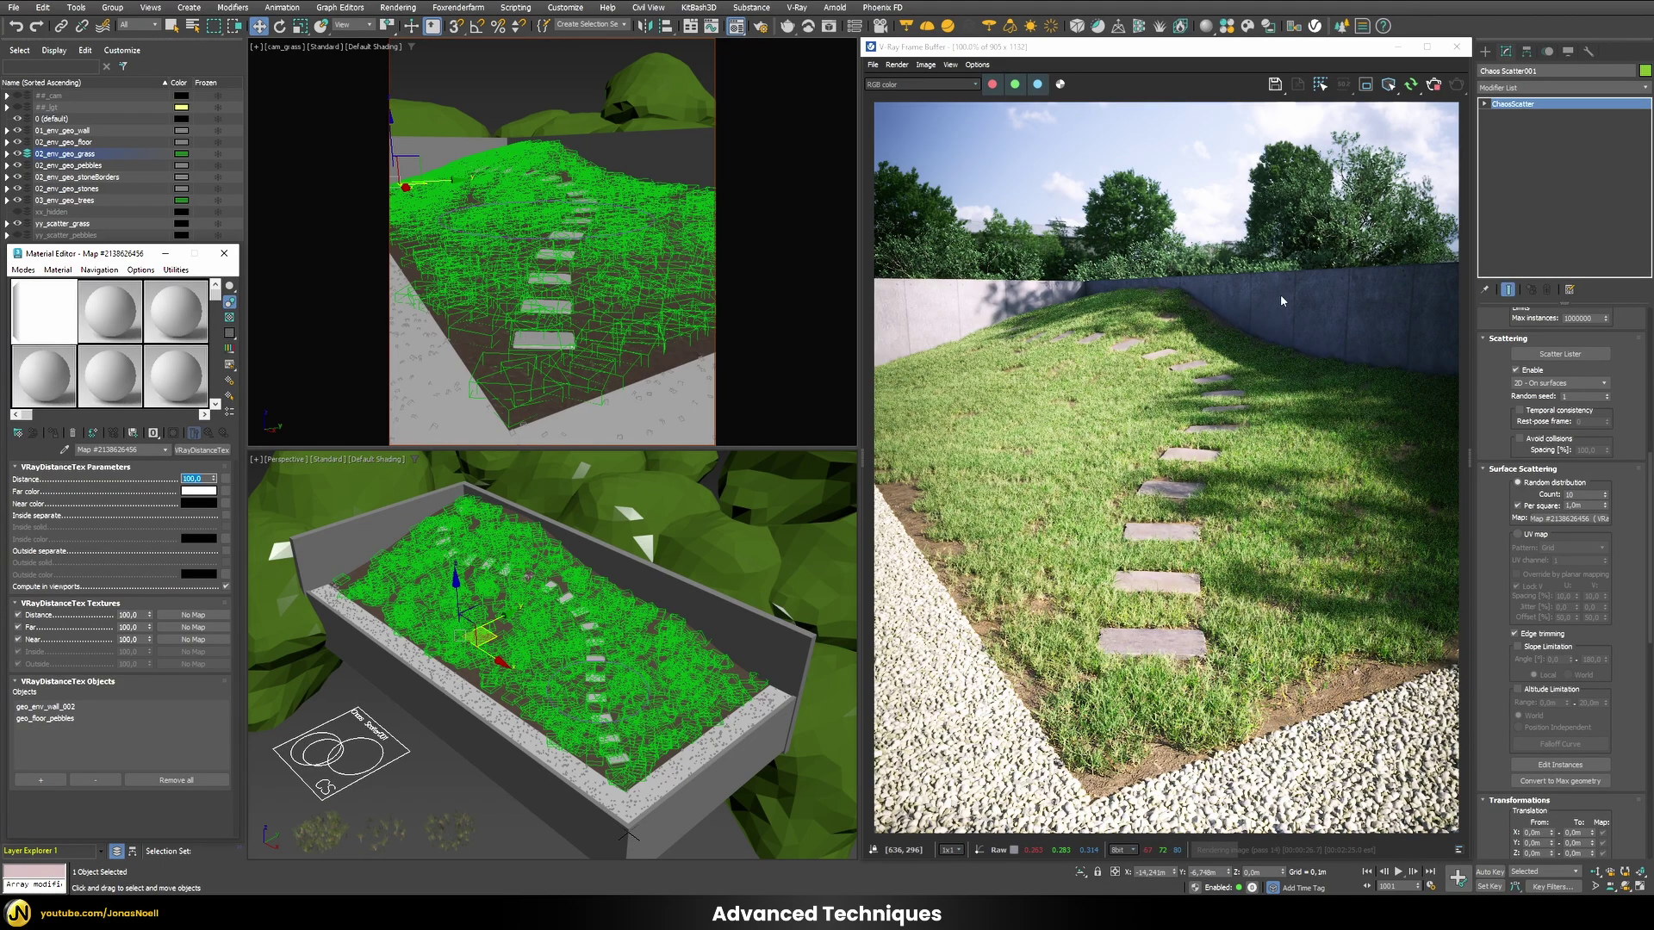
pyautogui.scroll(3, 1275, 322)
pyautogui.scroll(-1, 1030, 342)
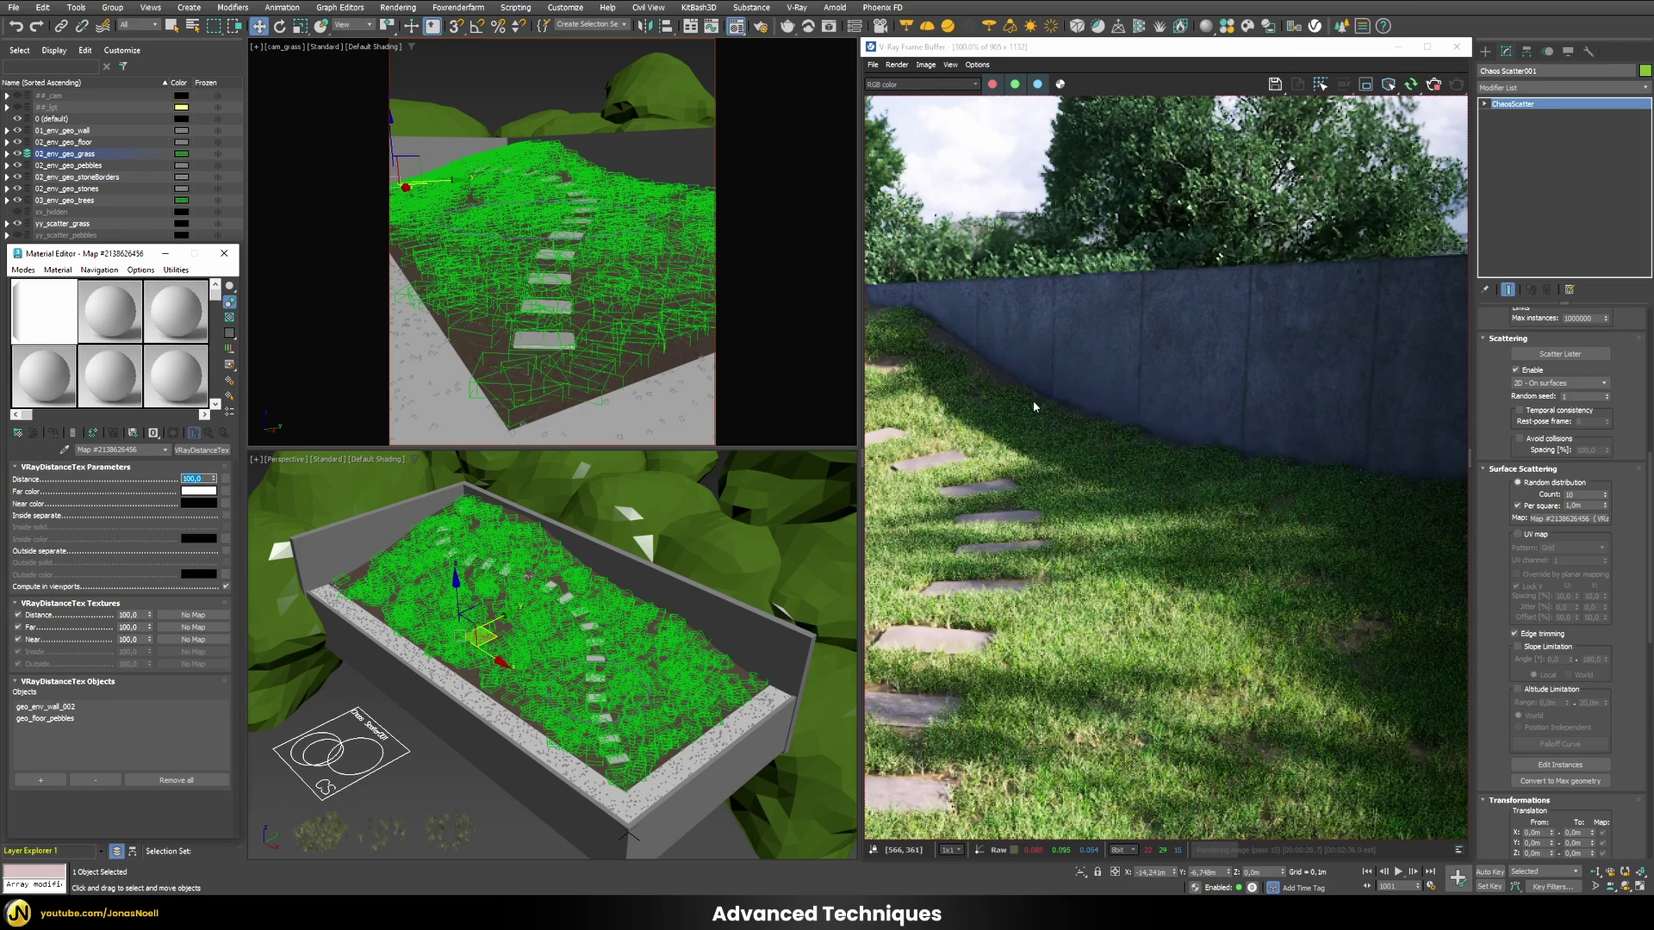
pyautogui.scroll(-3, 1032, 401)
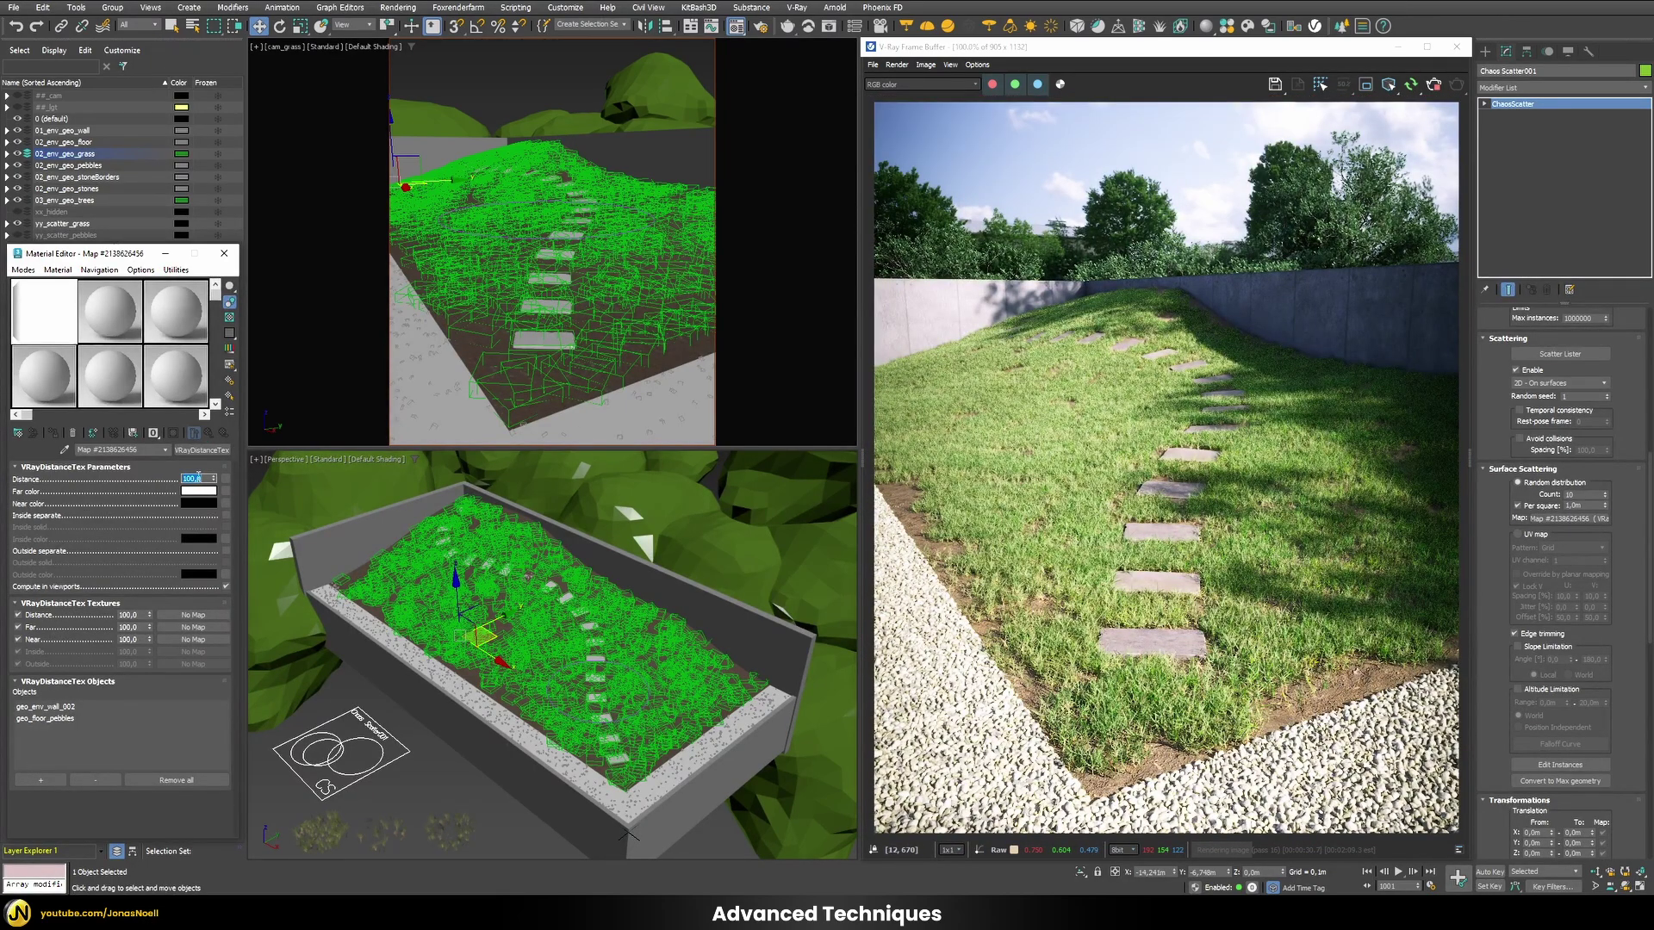
# Step: Set the VRayDistanceTex distance to 400 and check the grass edges near the wall in the render
pyautogui.click(198, 476)
pyautogui.write('400')
pyautogui.press('Return')
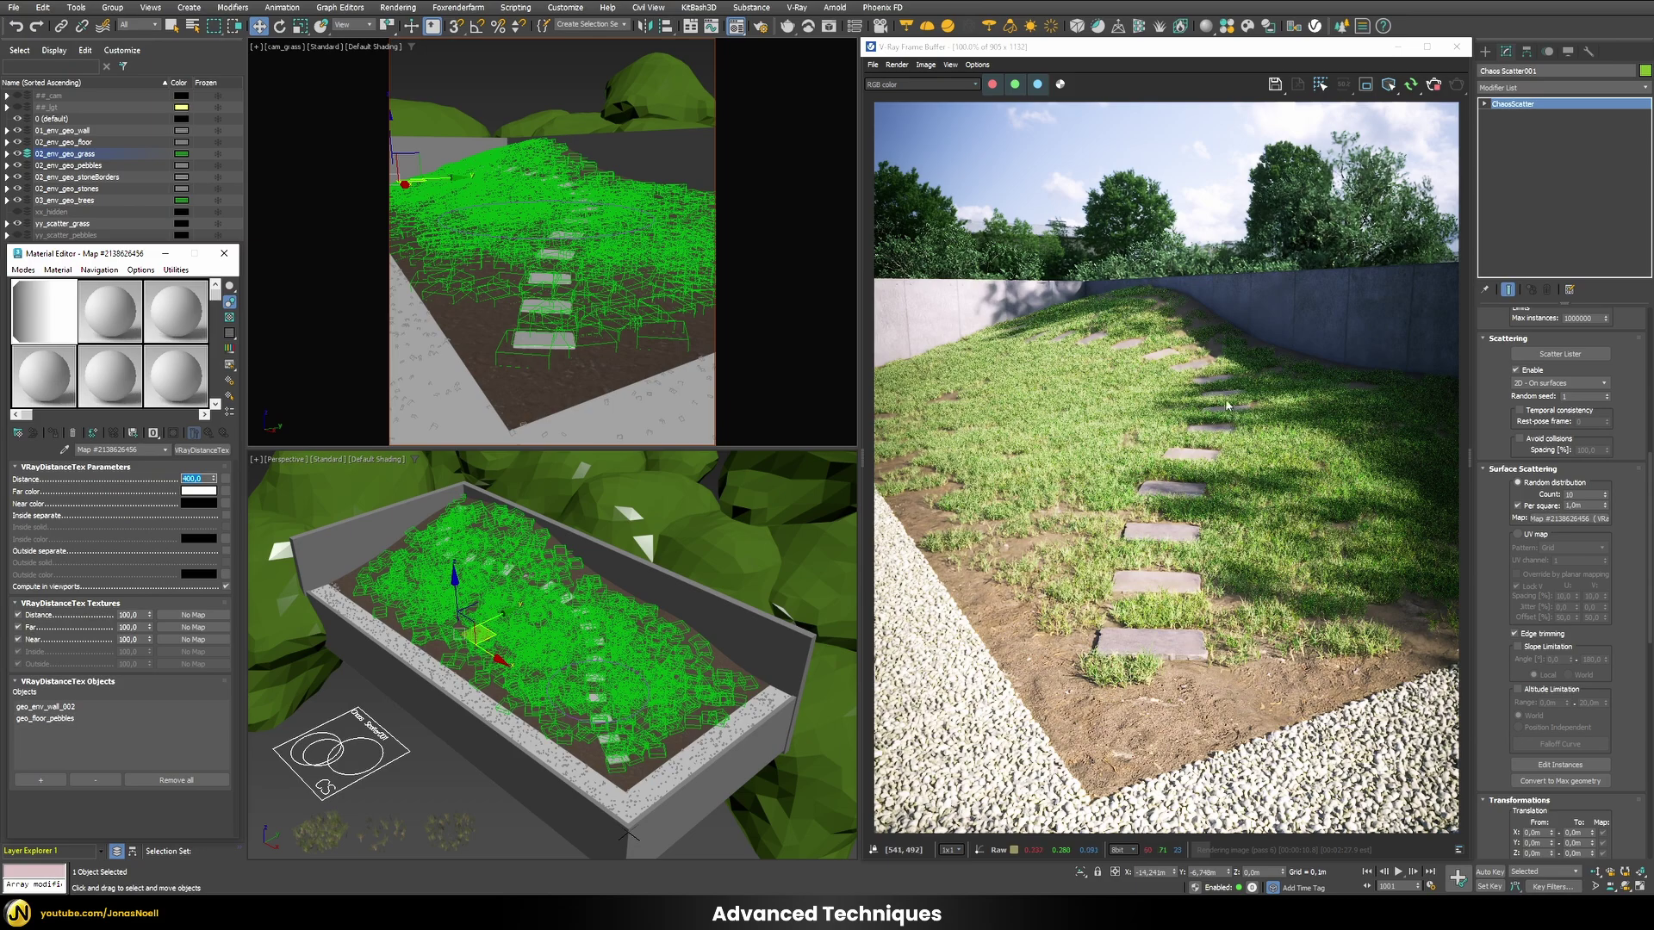
pyautogui.scroll(2, 1227, 404)
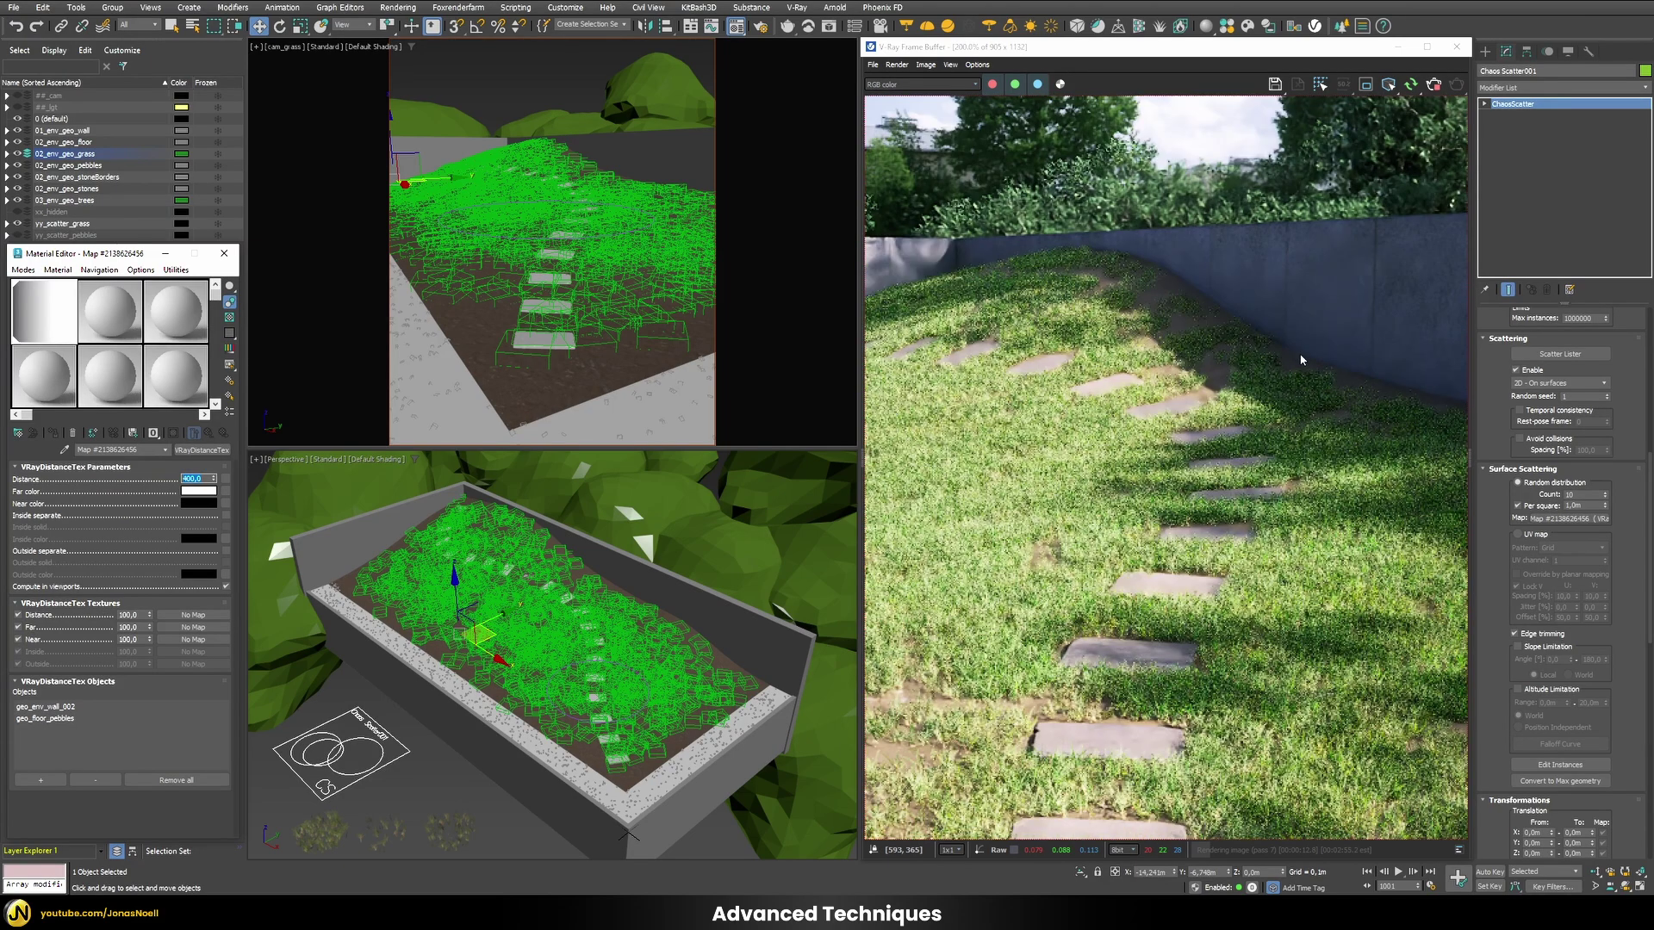
pyautogui.scroll(-2, 1302, 360)
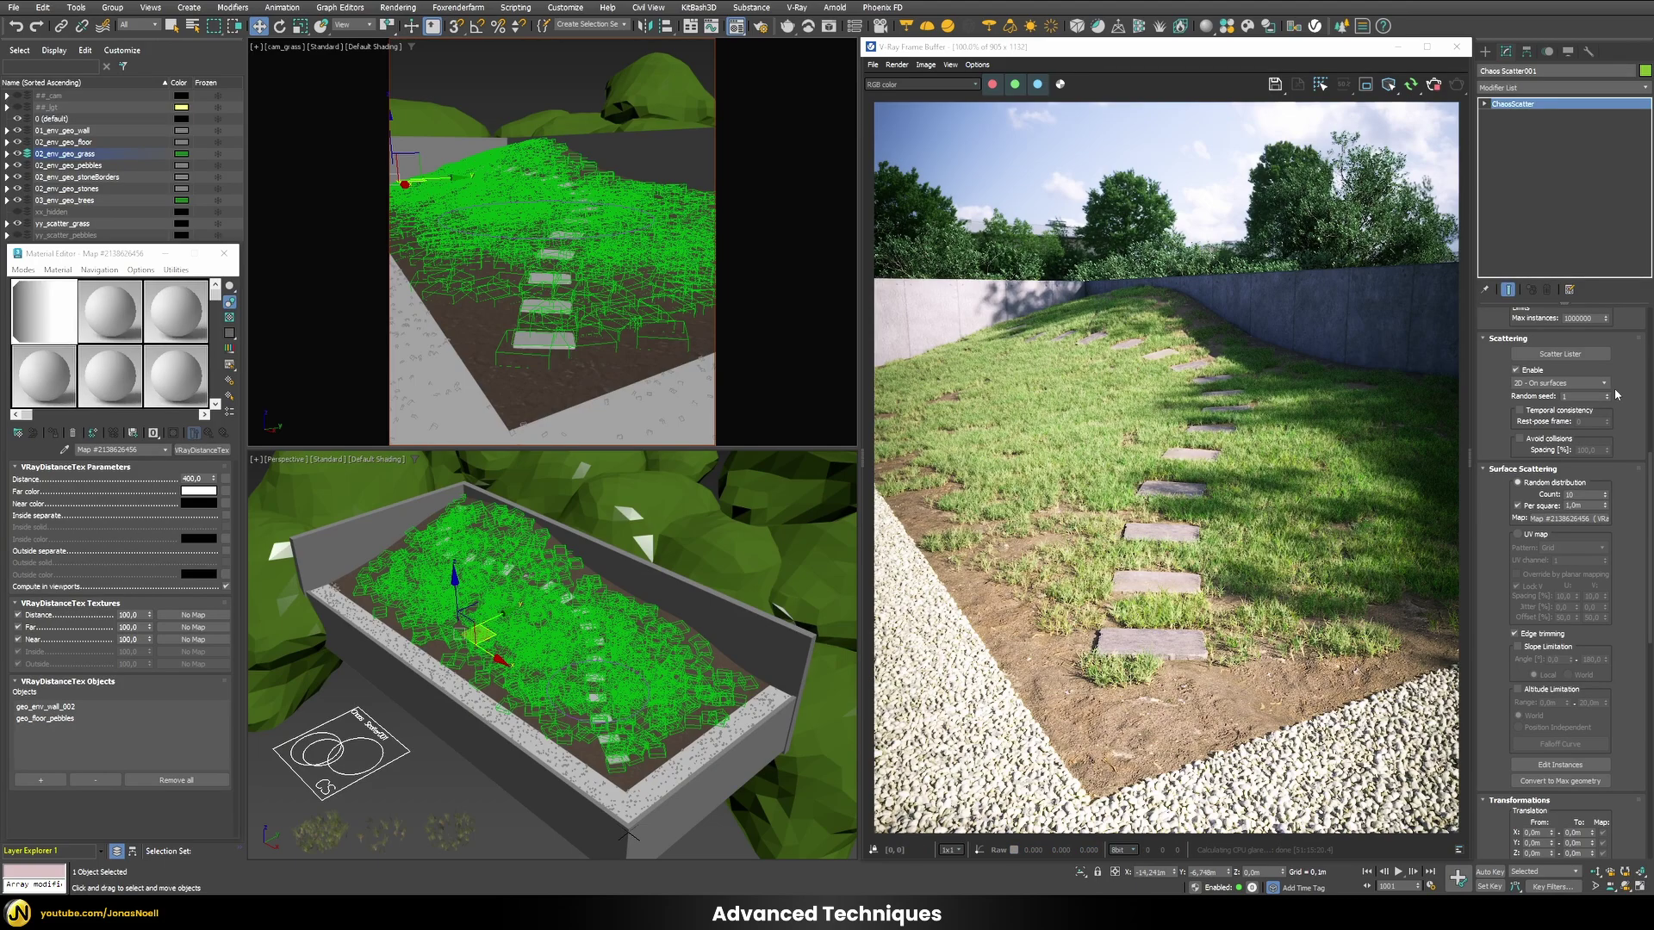
pyautogui.scroll(-5, 1618, 596)
pyautogui.scroll(6, 1618, 596)
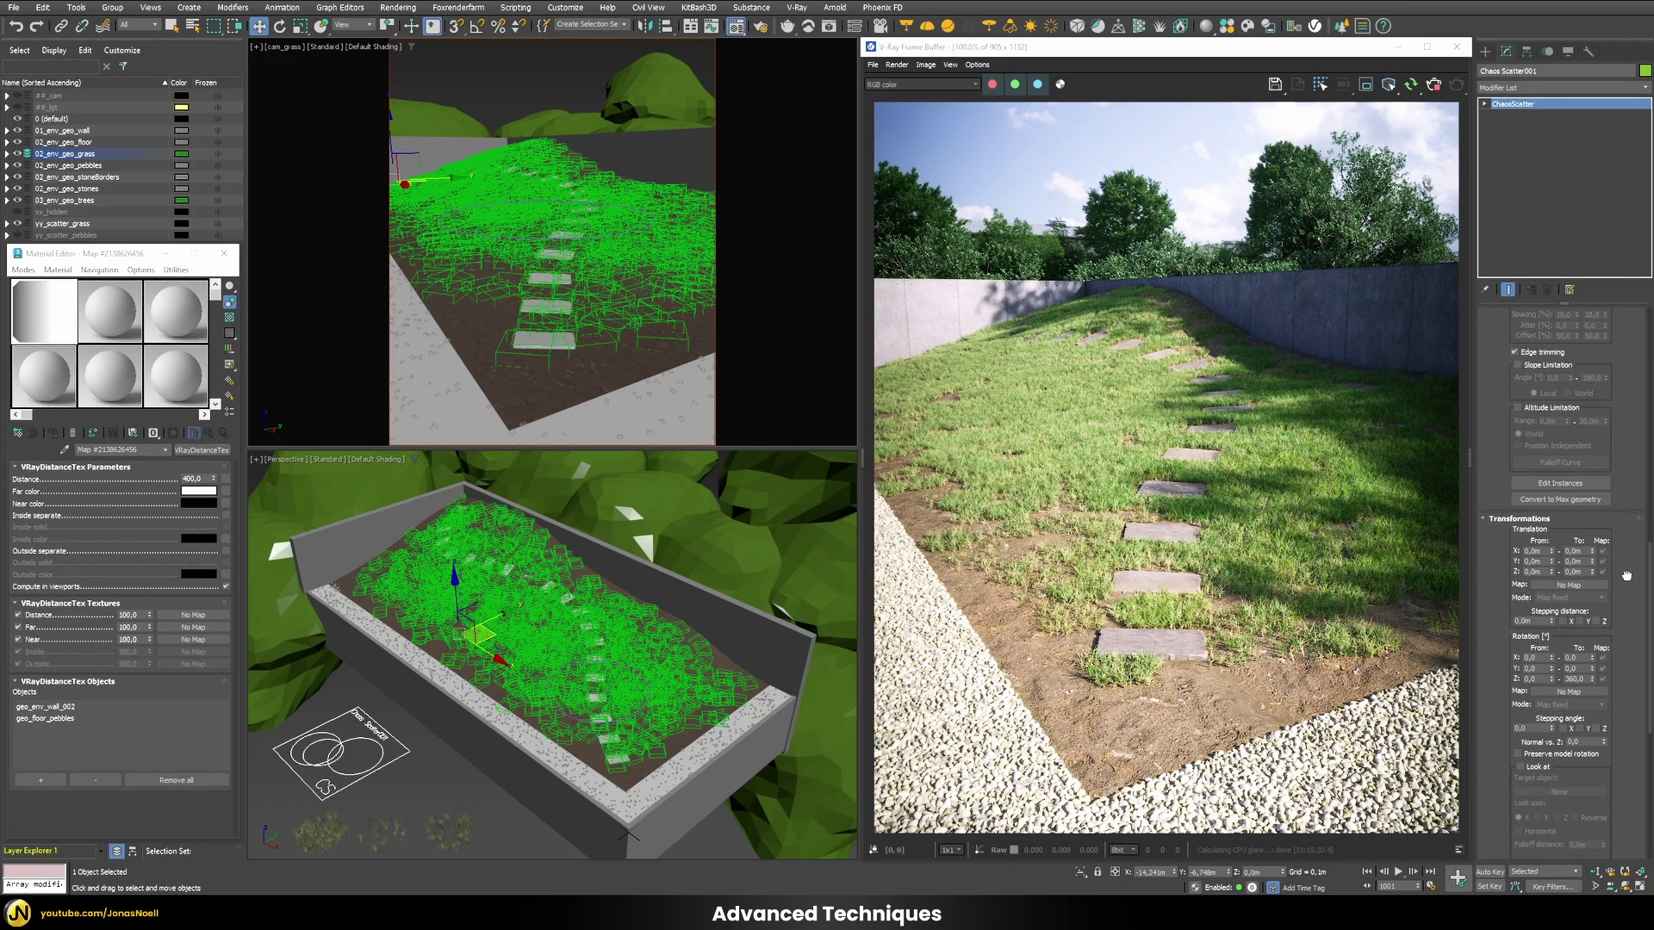
pyautogui.scroll(4, 1638, 512)
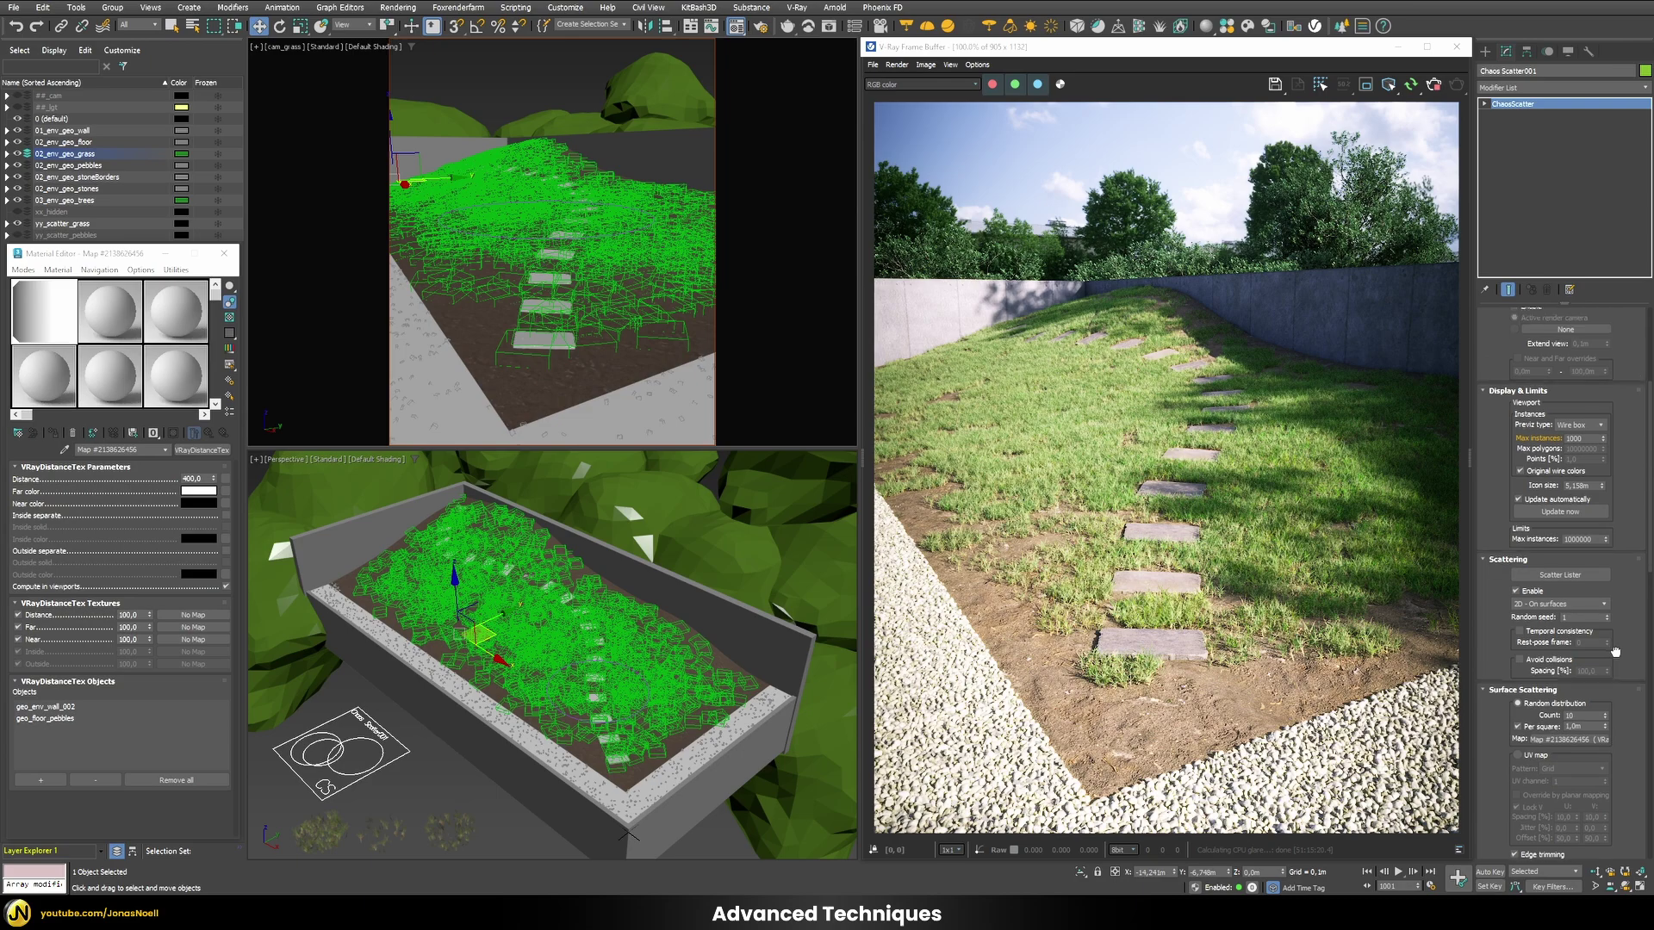